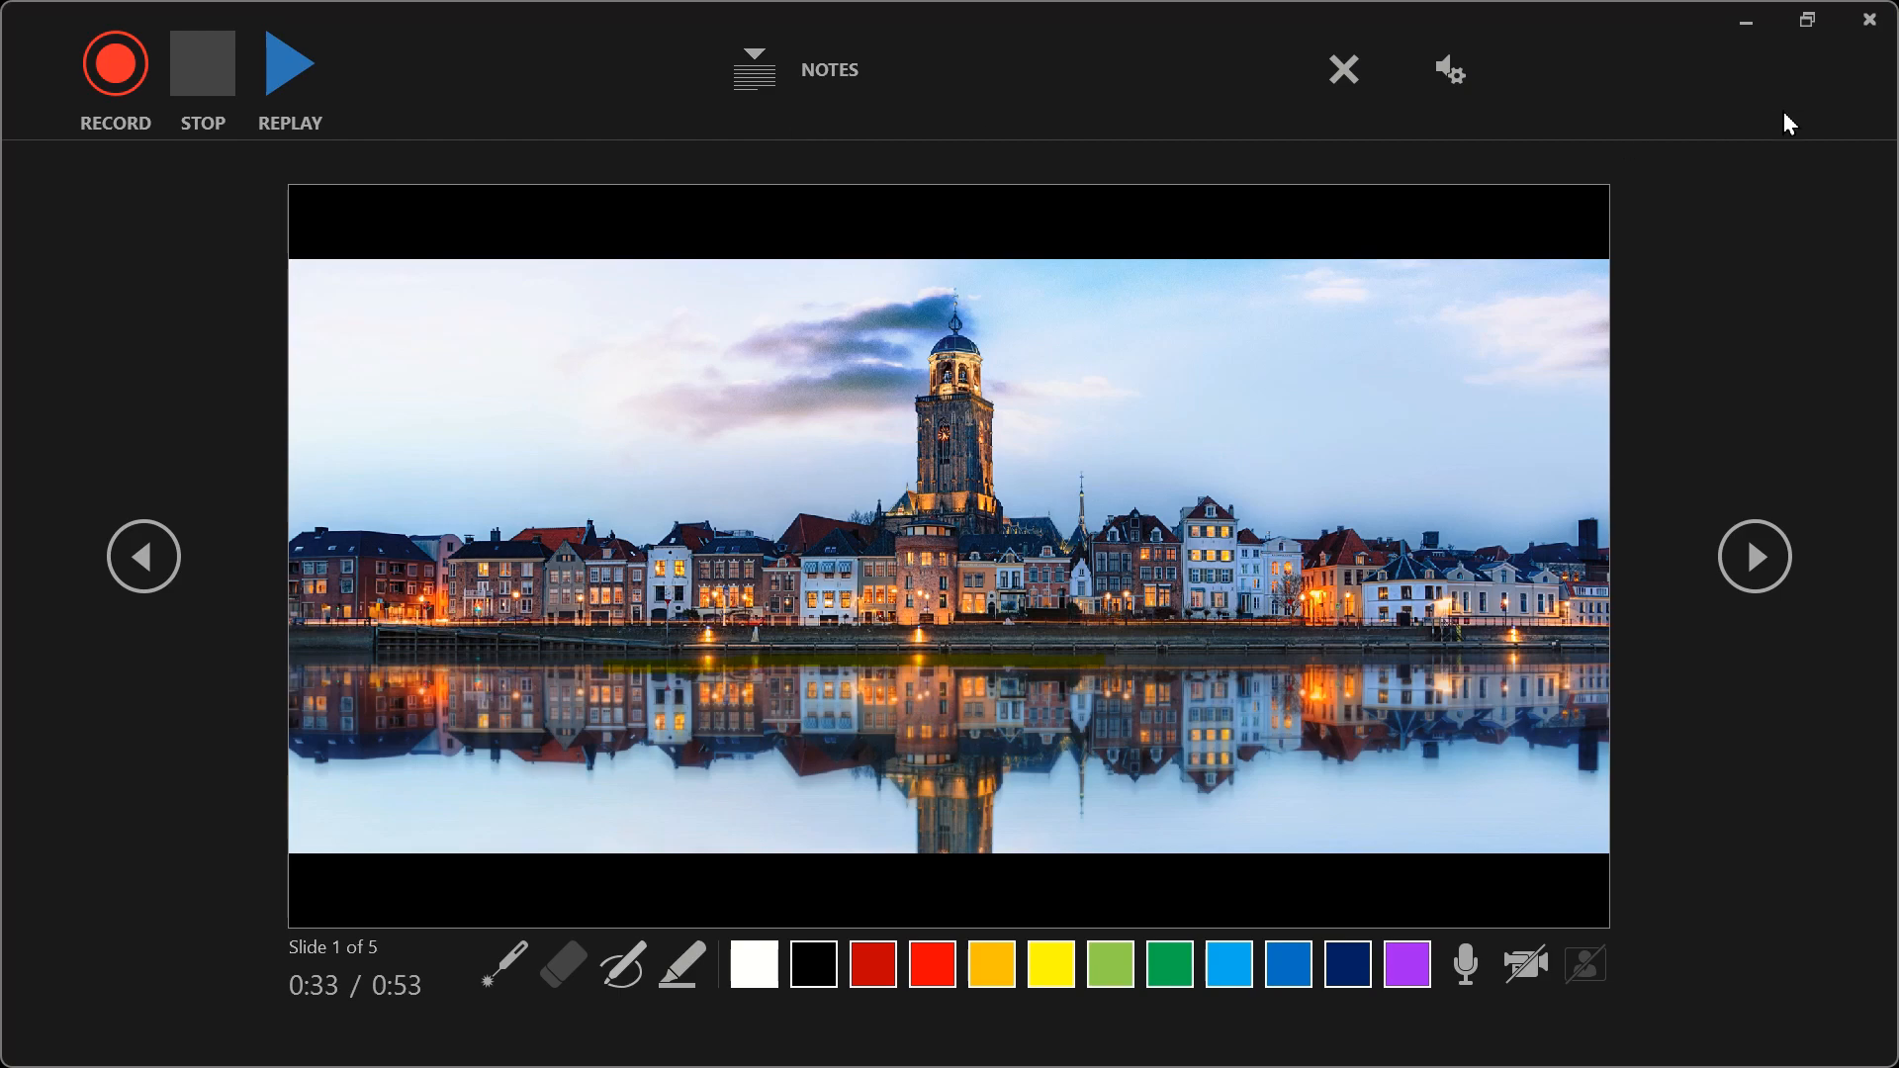
# - Close the recording view and add the speaker note "Welcome back to The Brainy Brothers Channel" to slide 1
pyautogui.click(1868, 21)
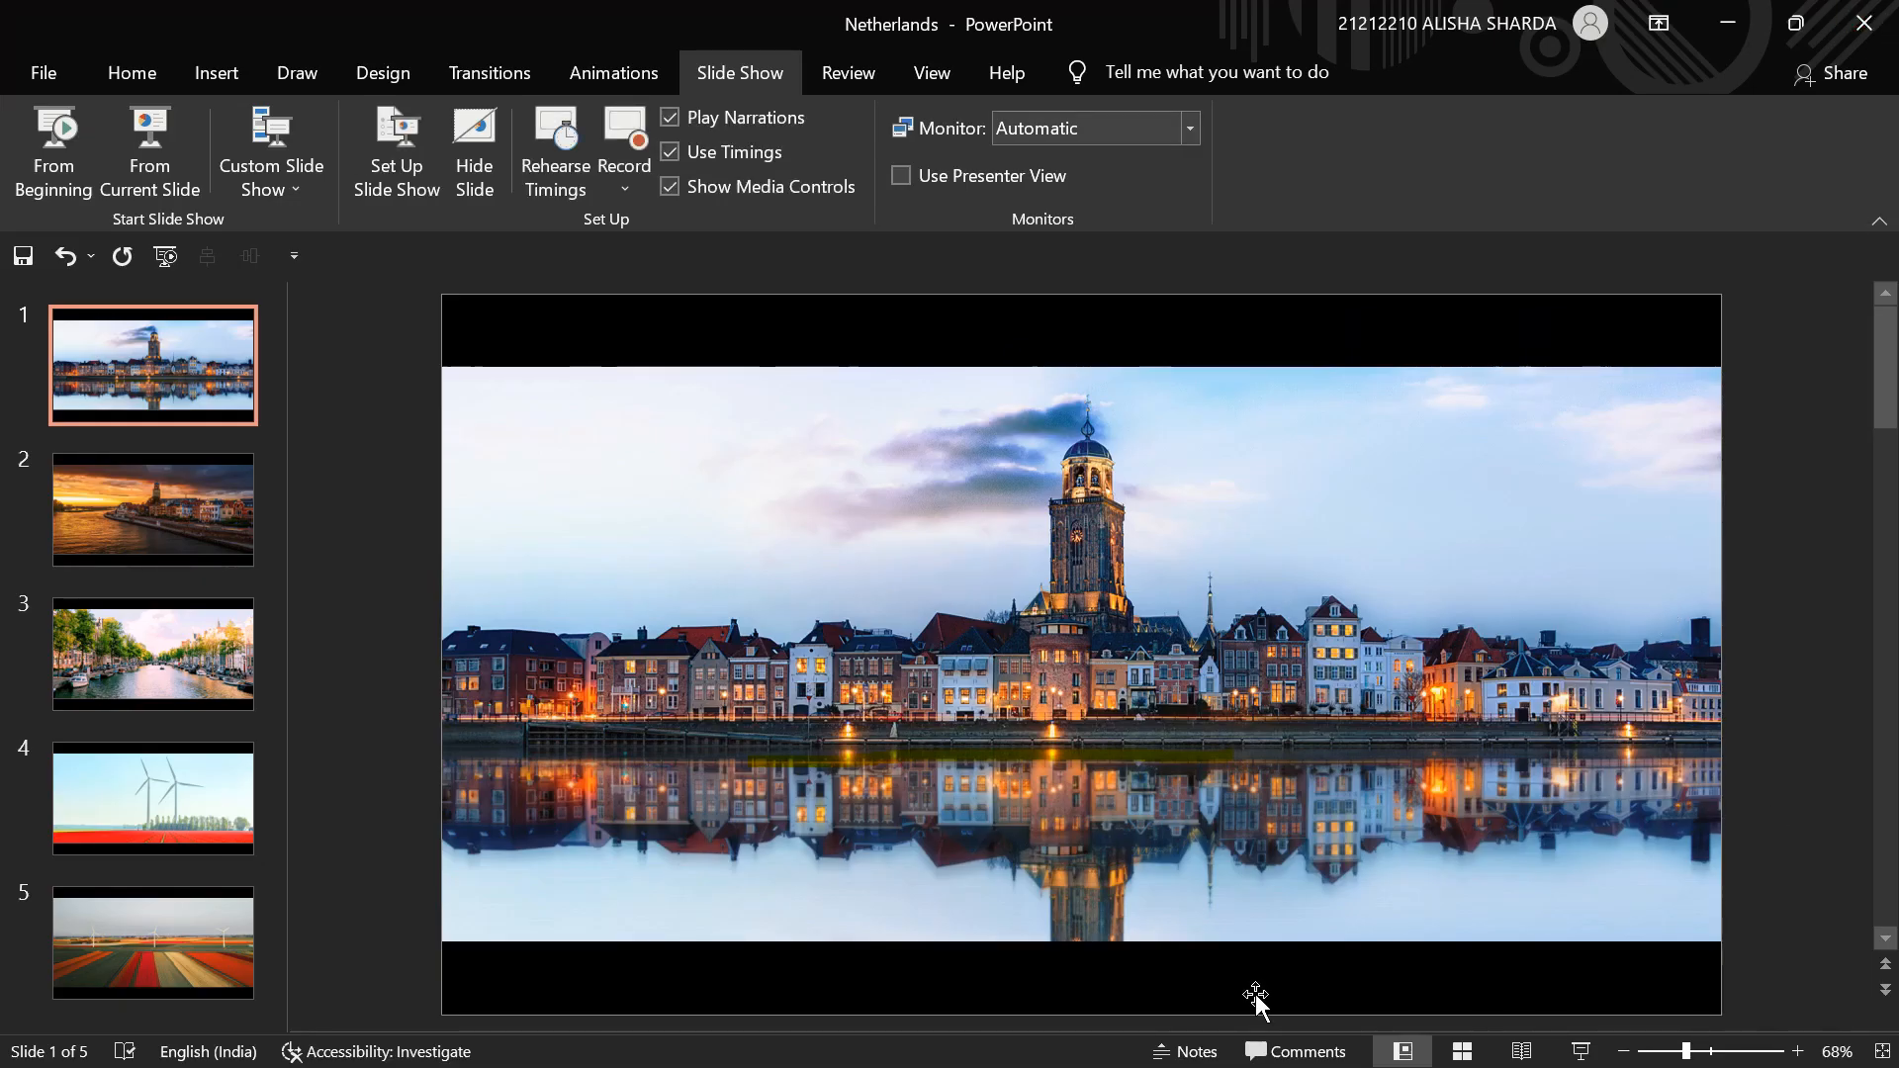
pyautogui.click(1192, 1053)
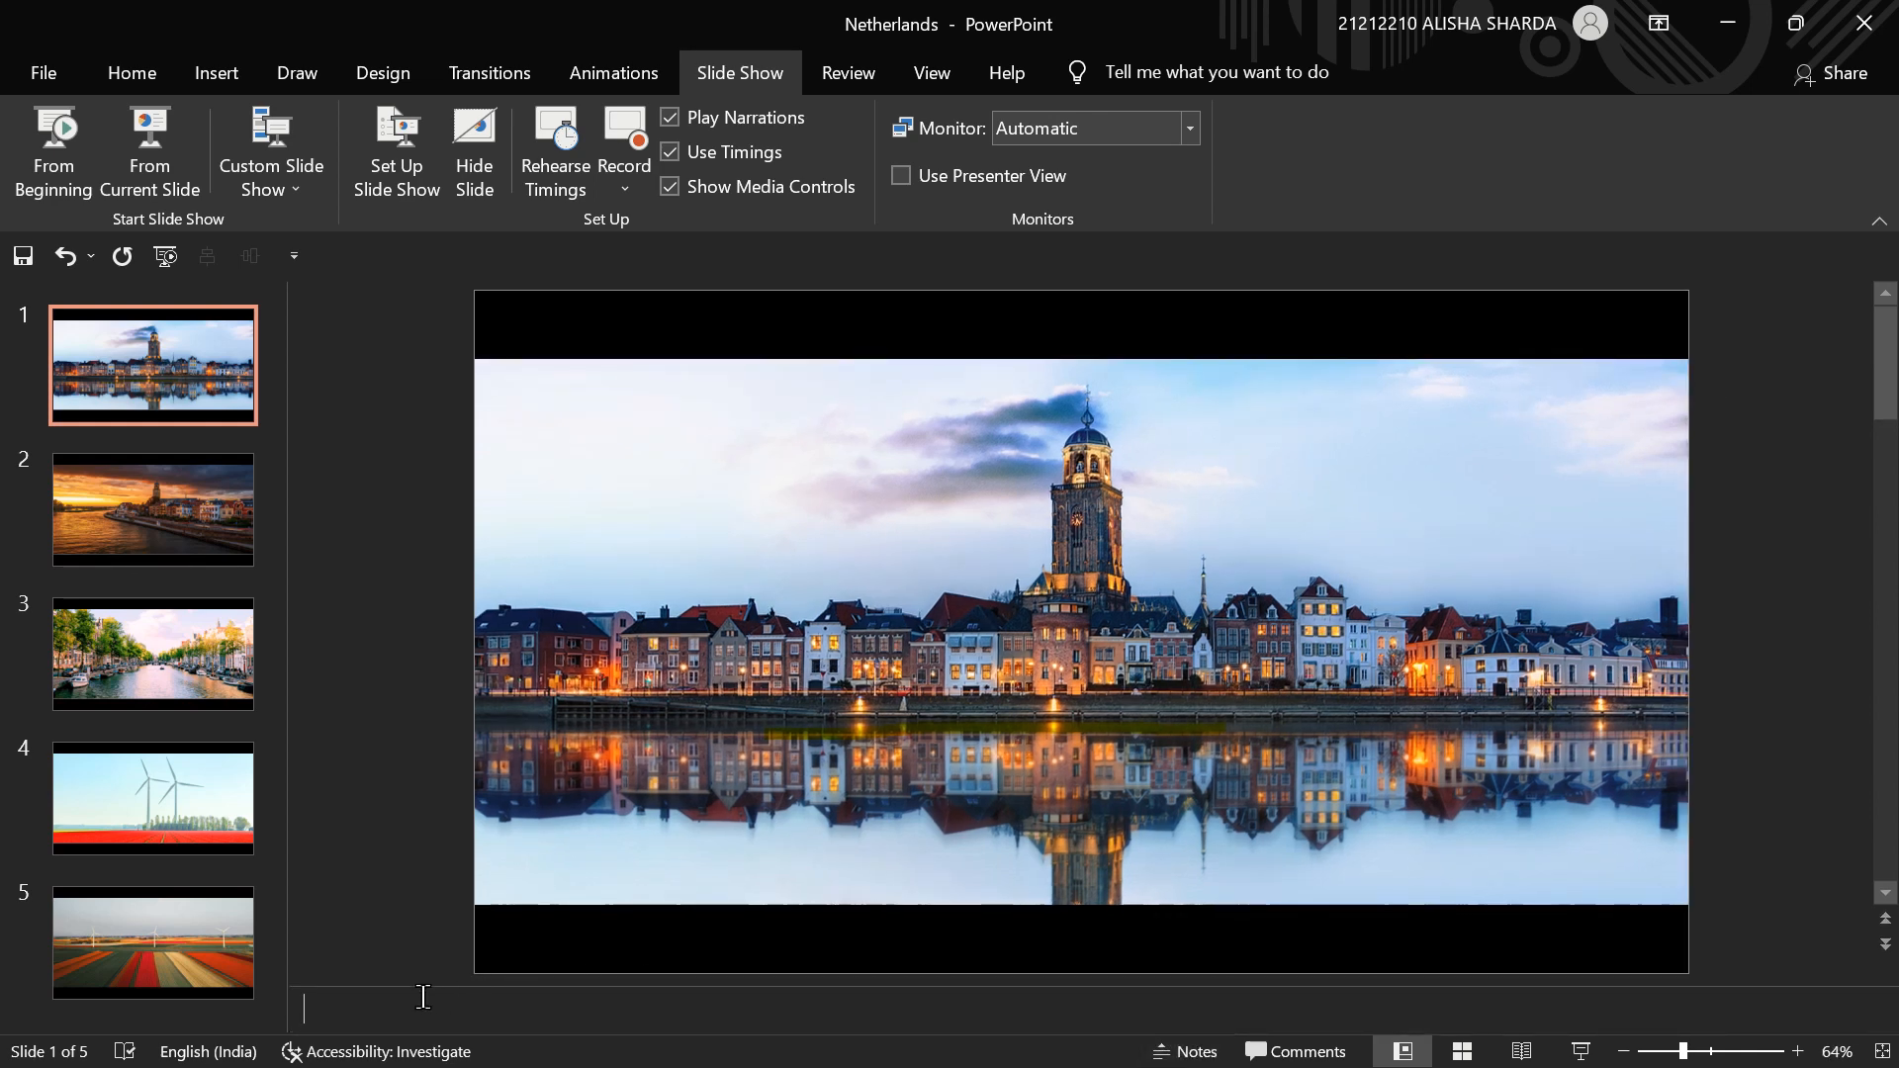
pyautogui.click(422, 994)
pyautogui.write('Welc')
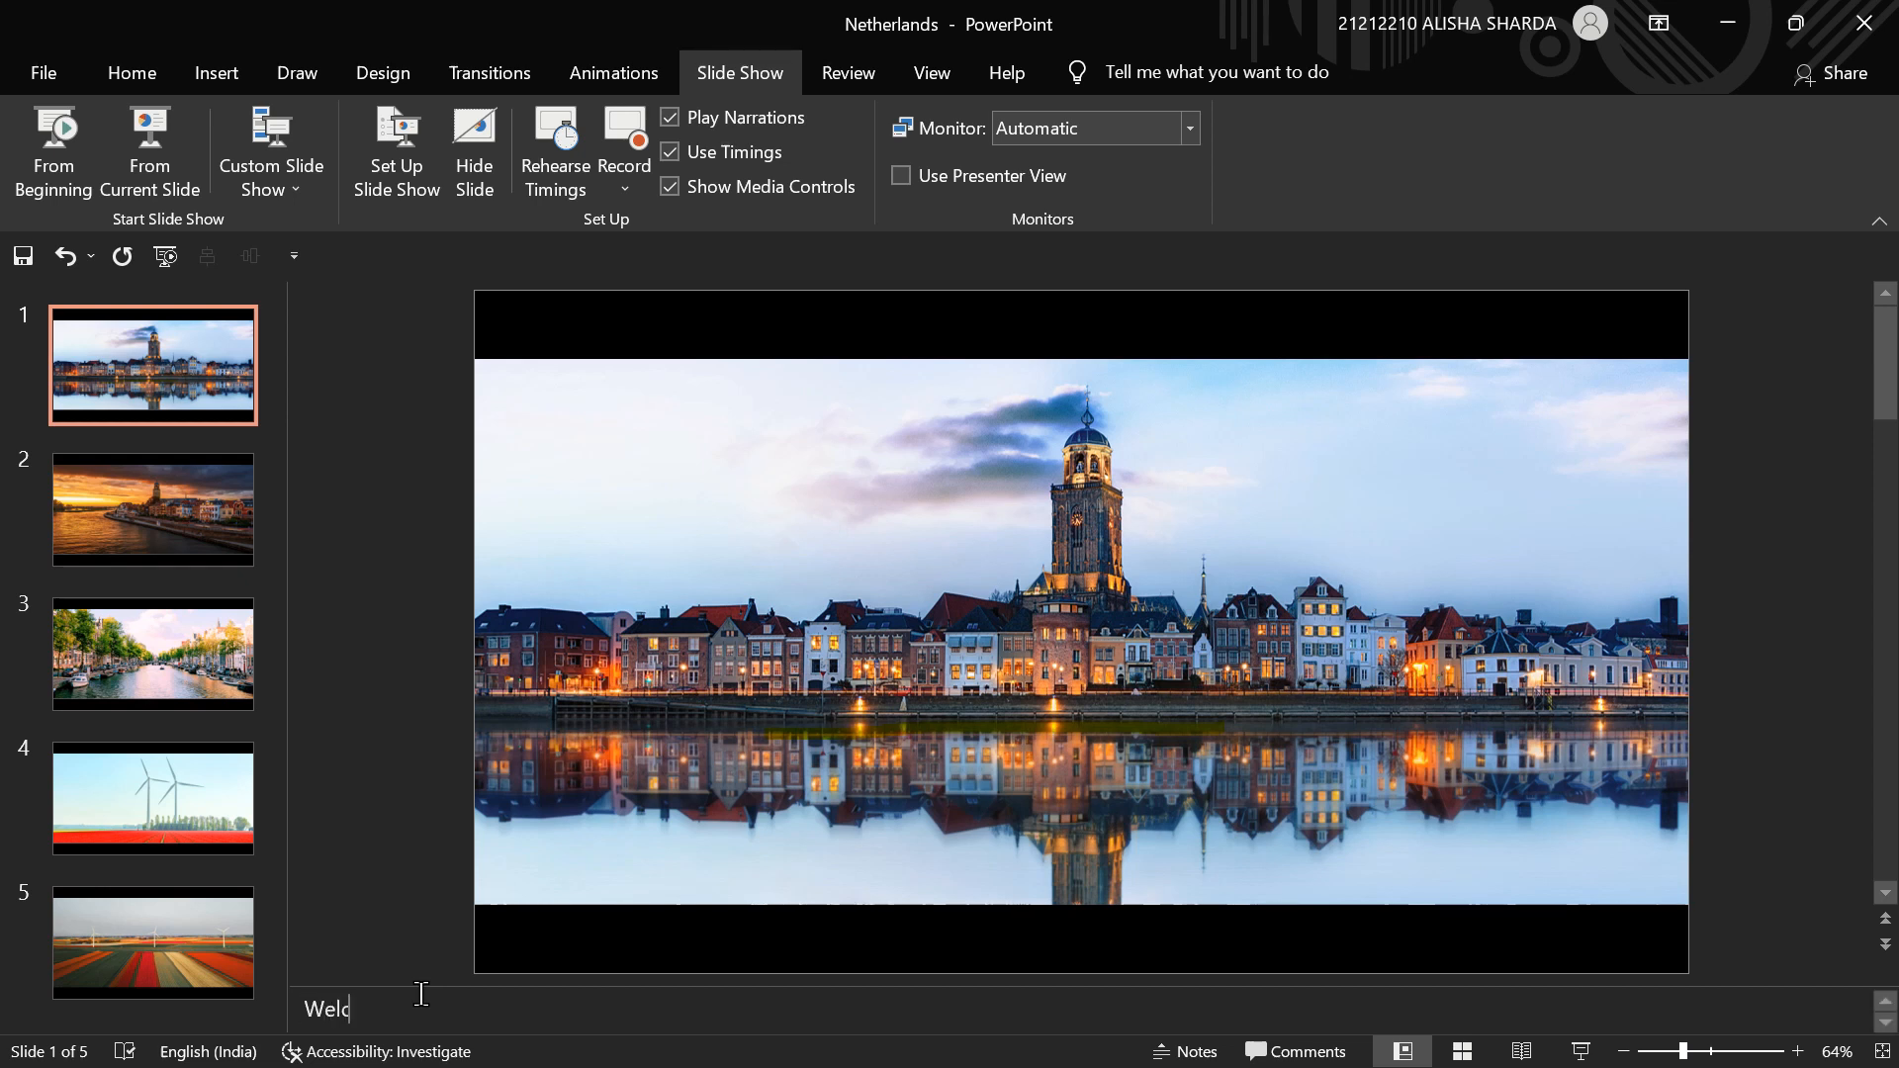
pyautogui.write('ome back to The Brainy B')
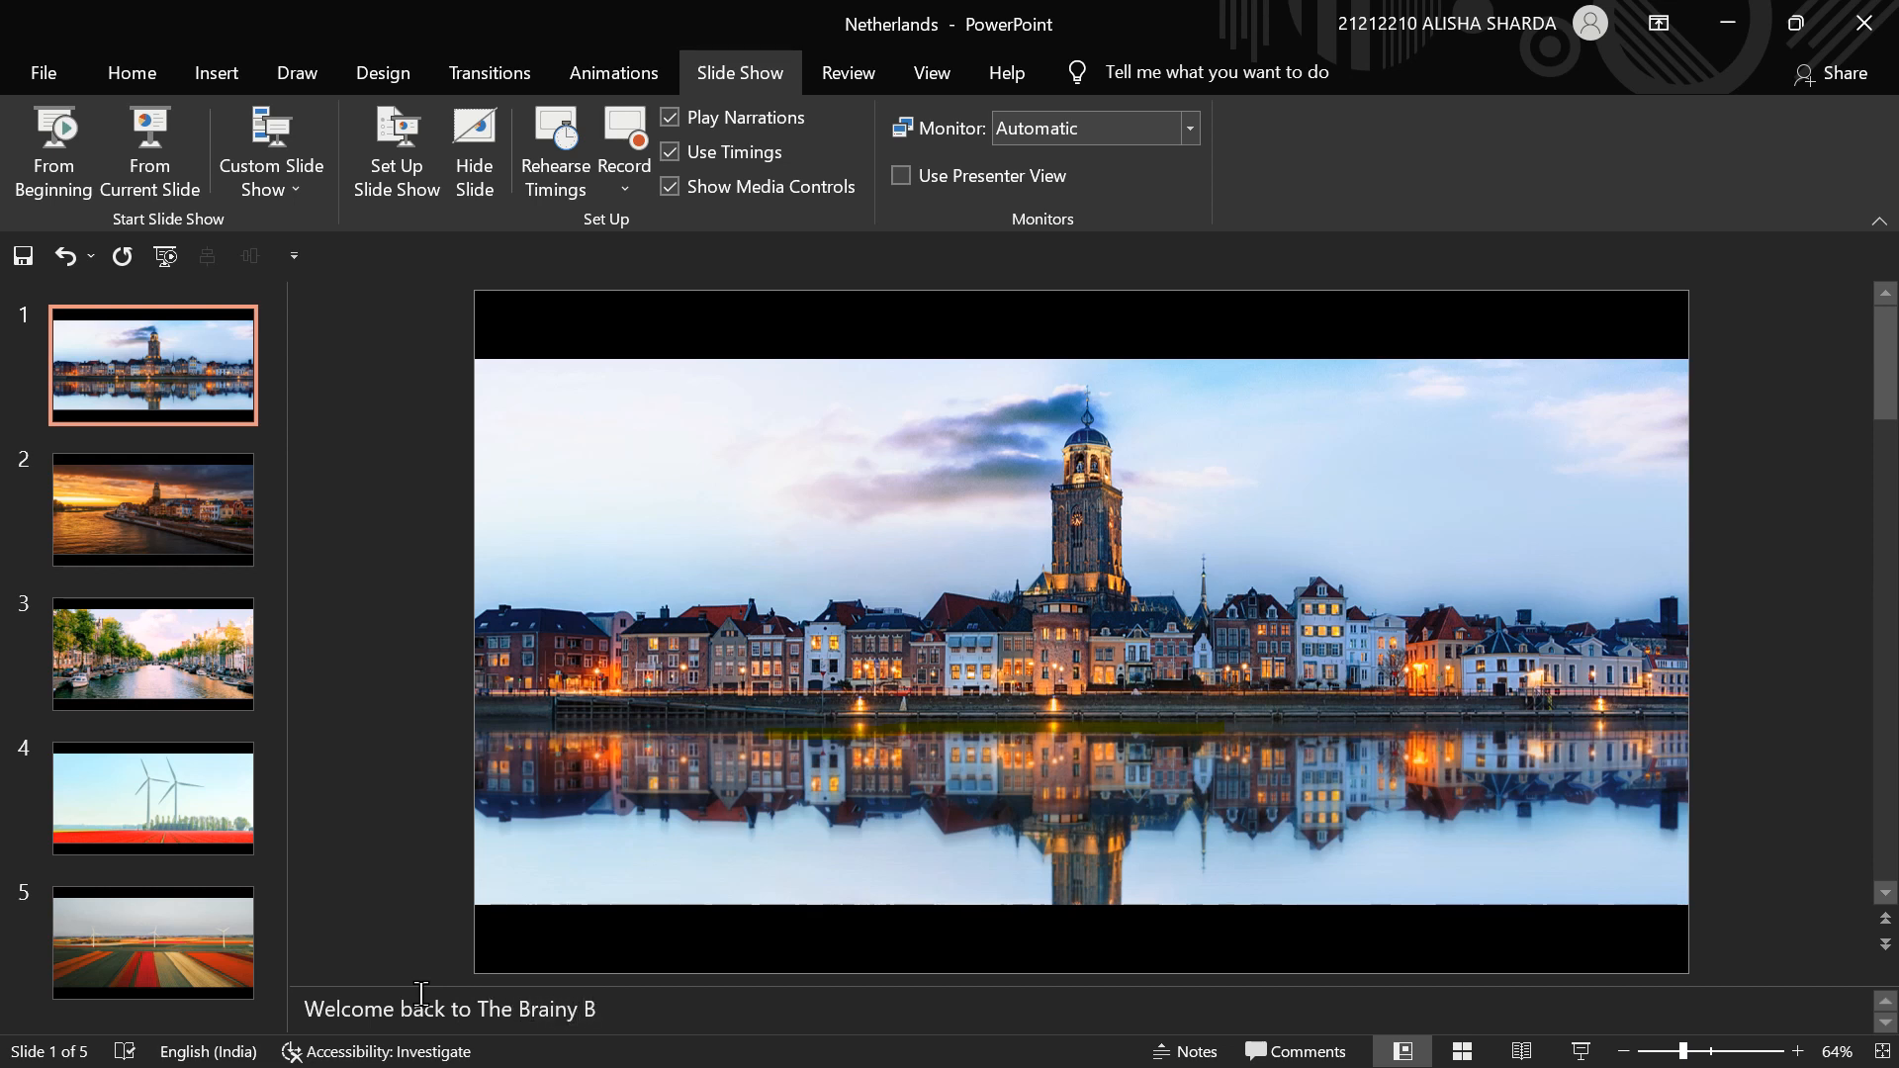
pyautogui.write('rothers Channnel')
pyautogui.click(393, 874)
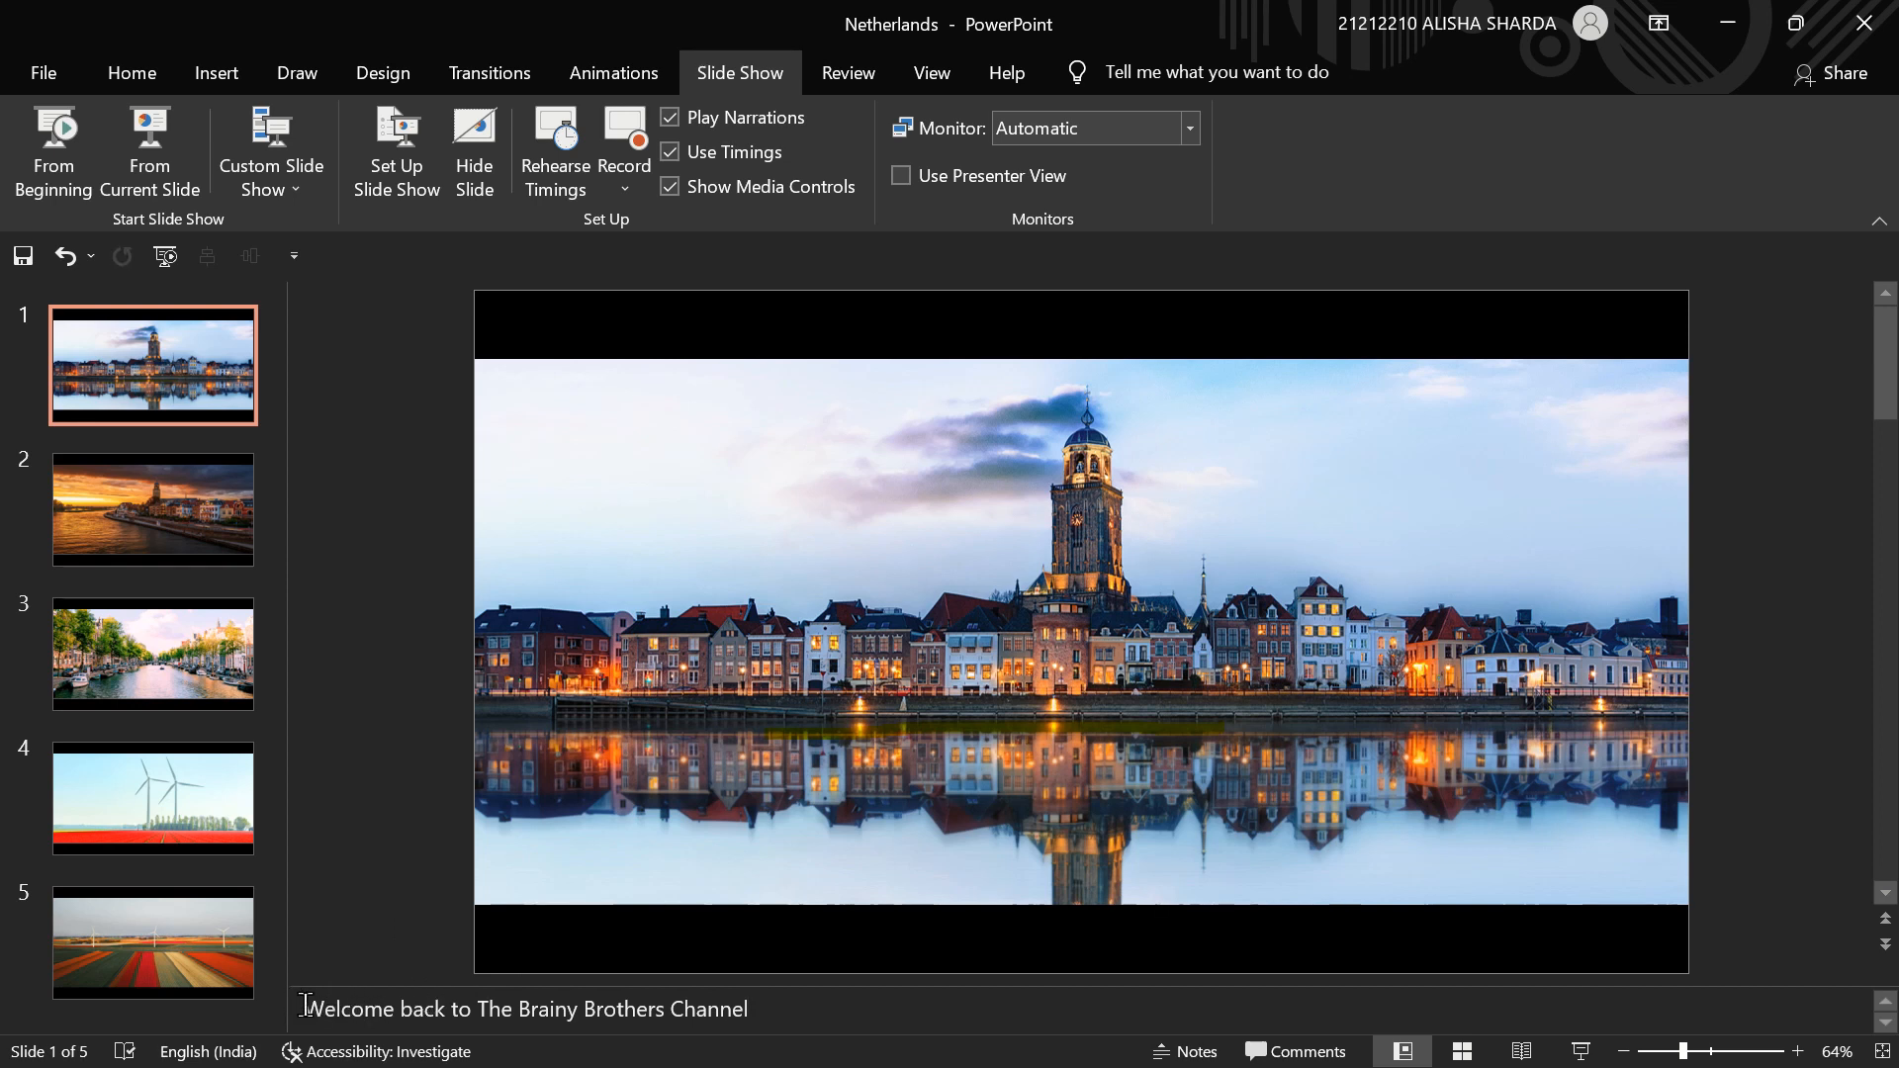
pyautogui.moveTo(299, 1006); pyautogui.dragTo(849, 1017)
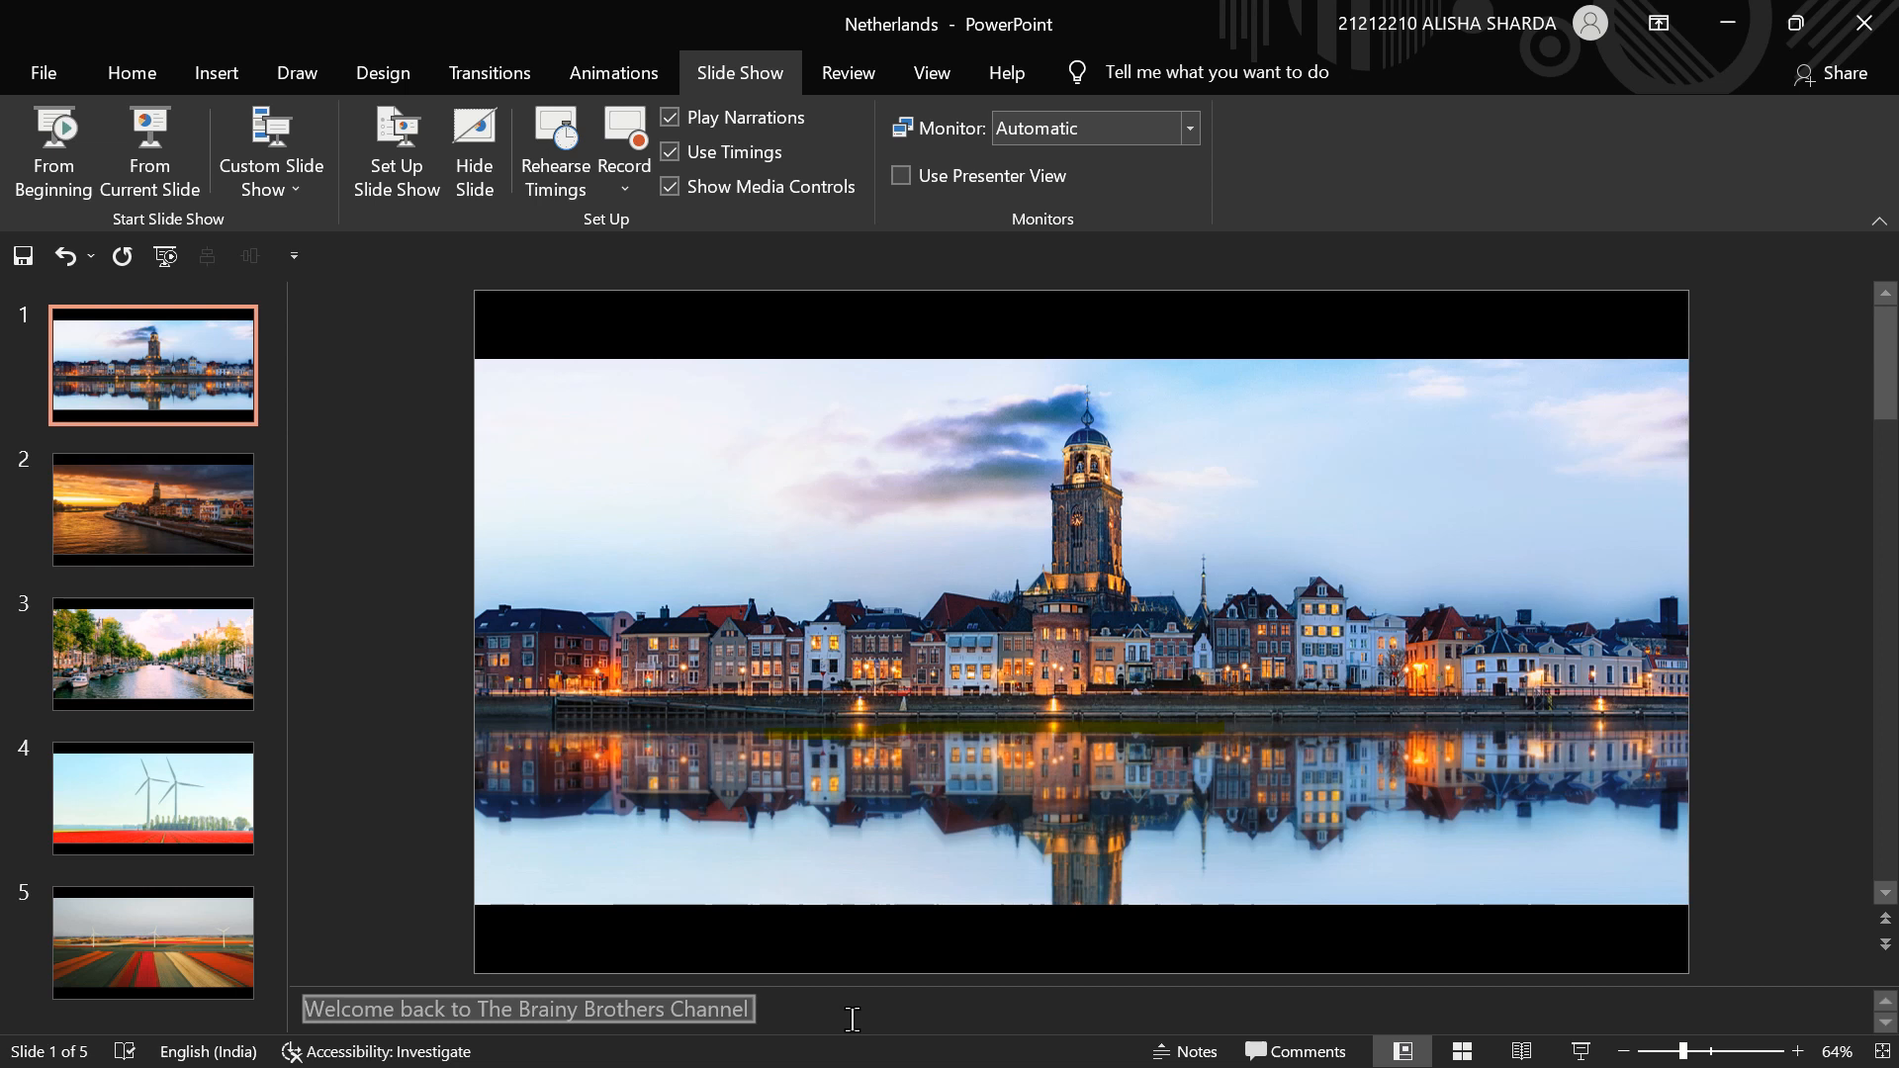
pyautogui.click(448, 864)
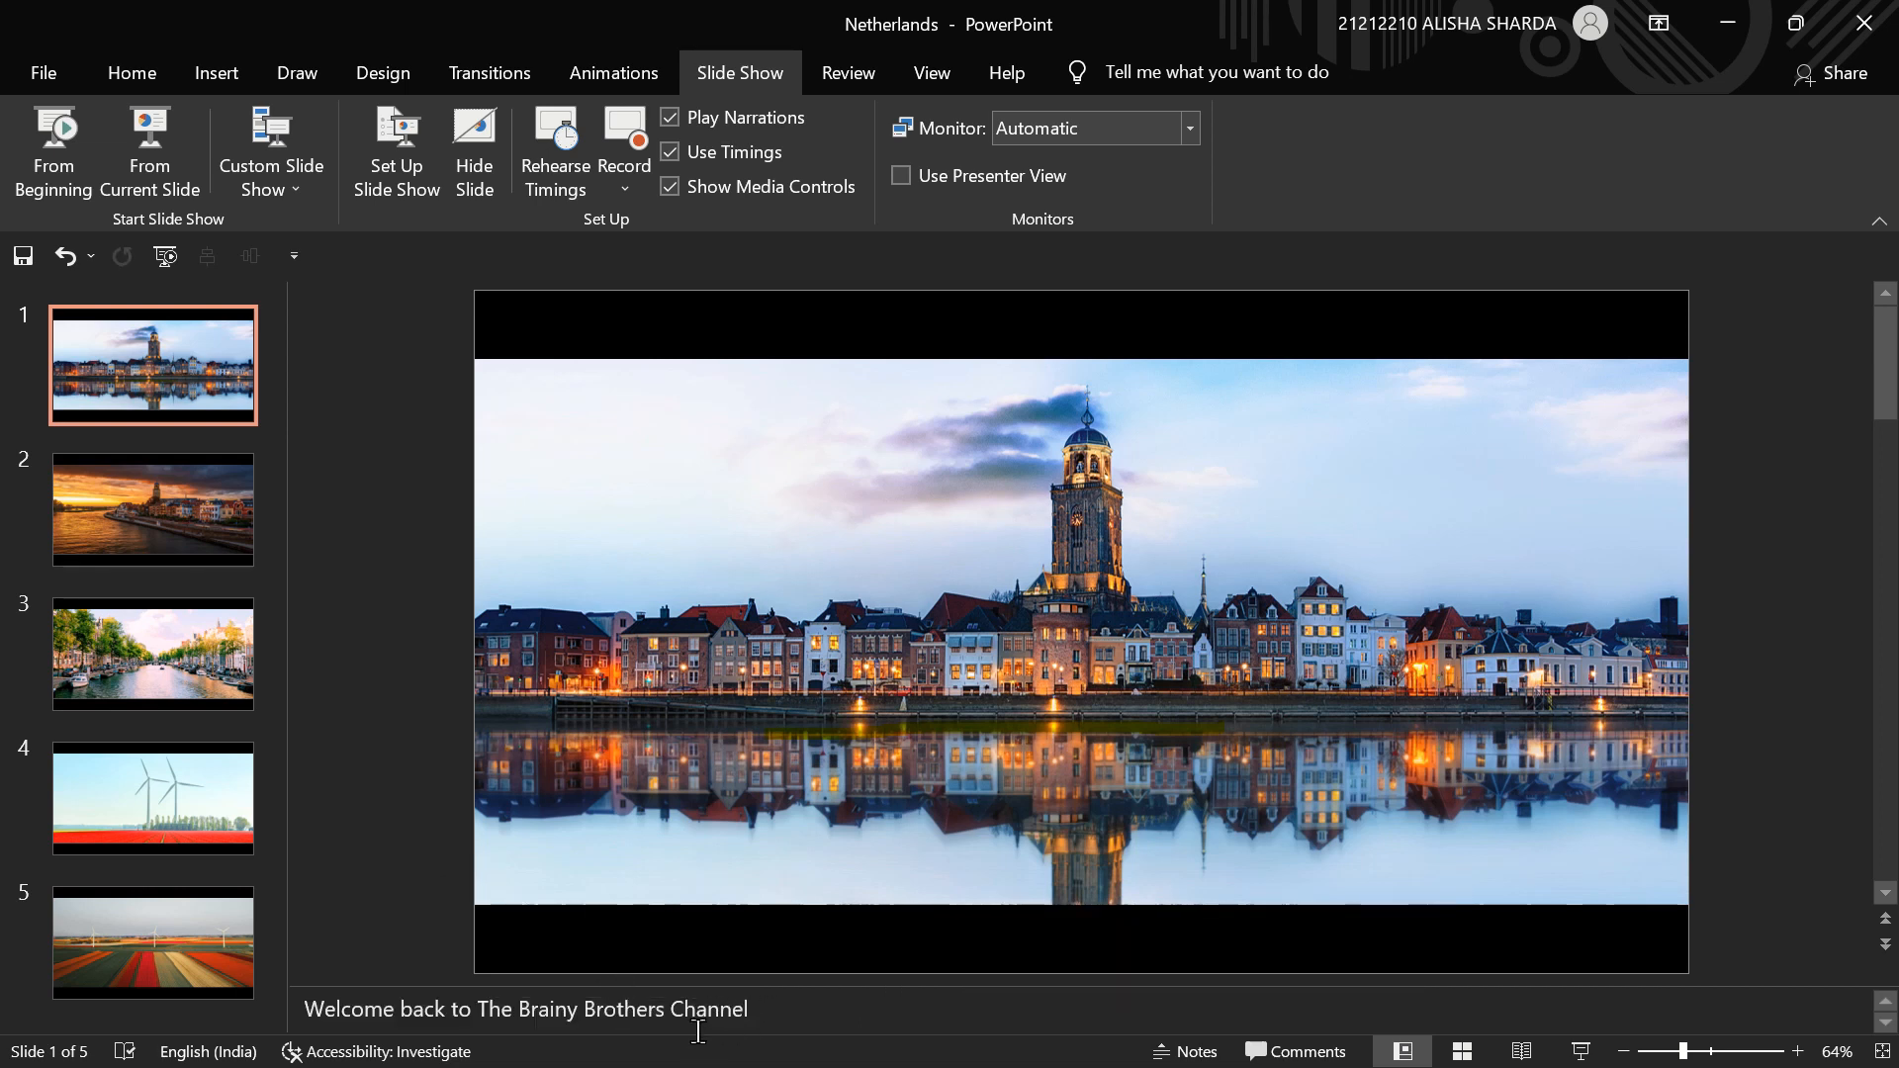
# - Open the slide show recording view with the speaker notes shown and enlarge the notes text several sizes
pyautogui.click(625, 134)
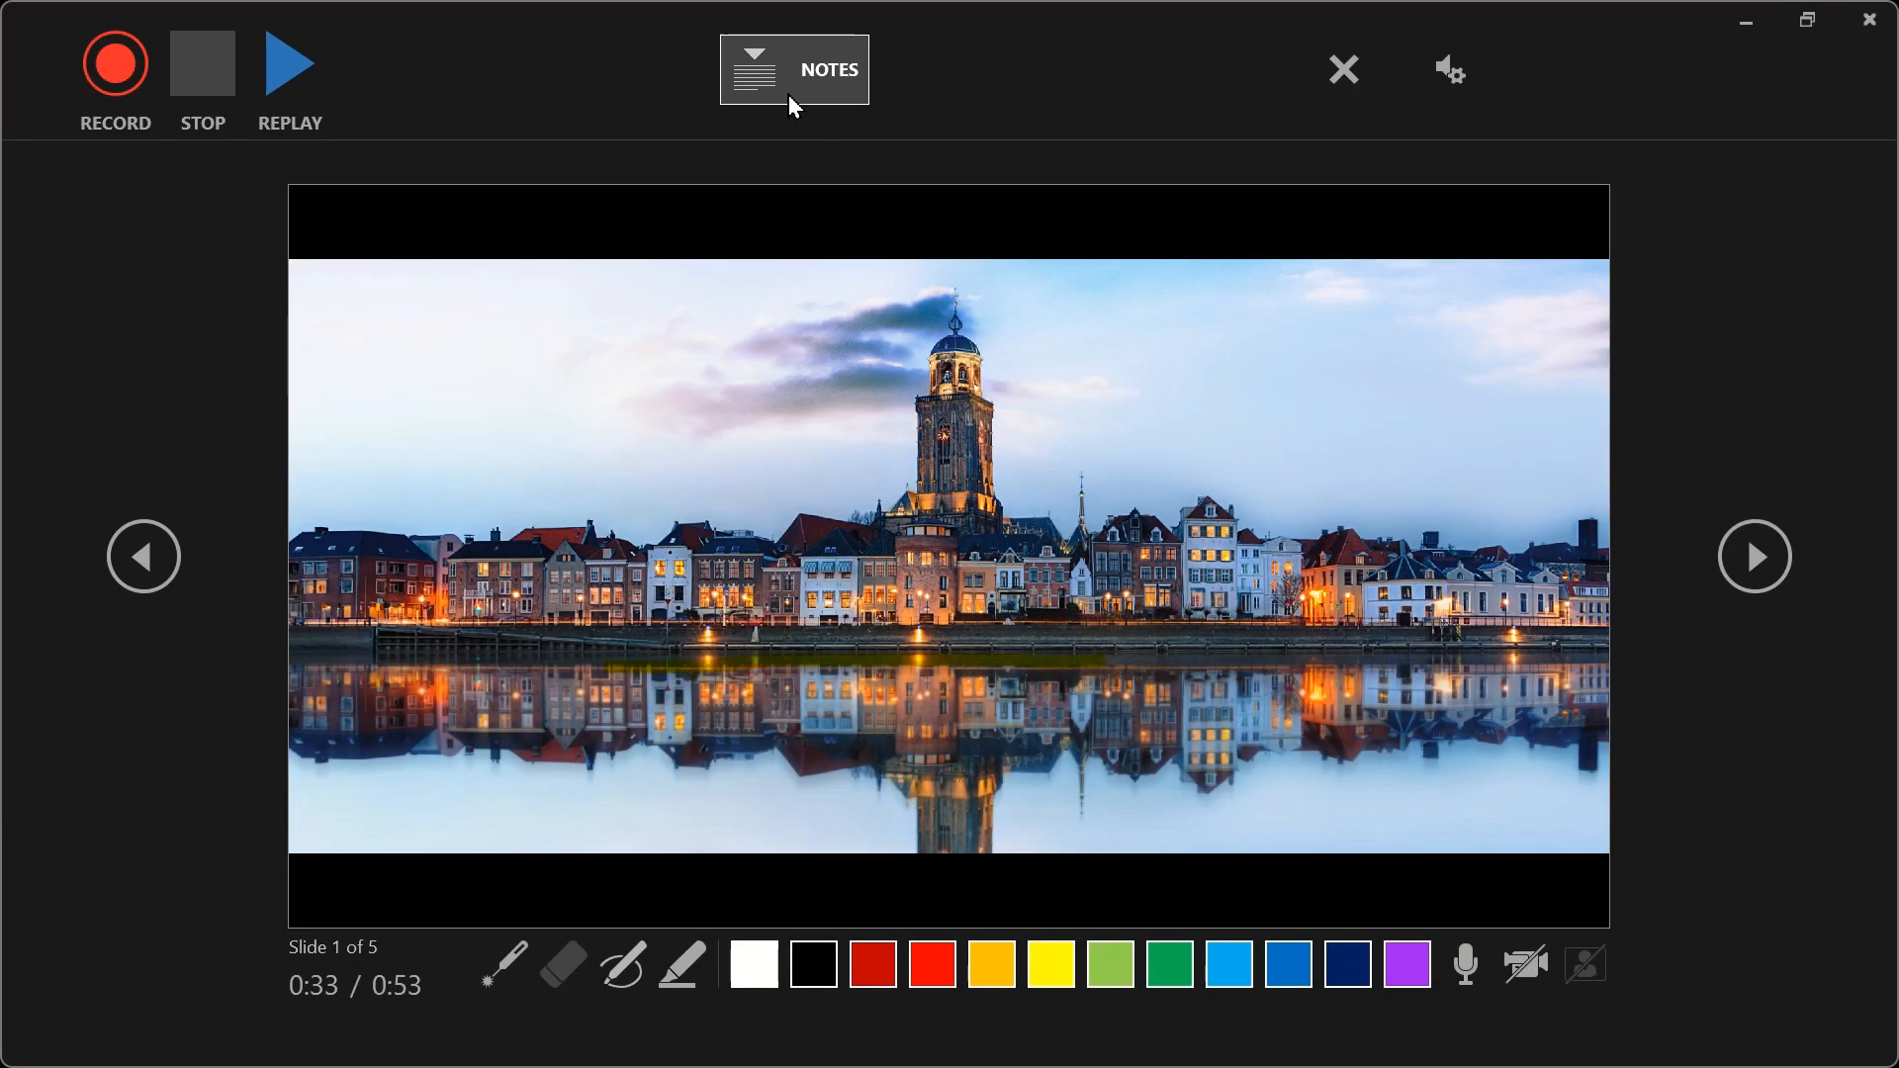
pyautogui.click(782, 91)
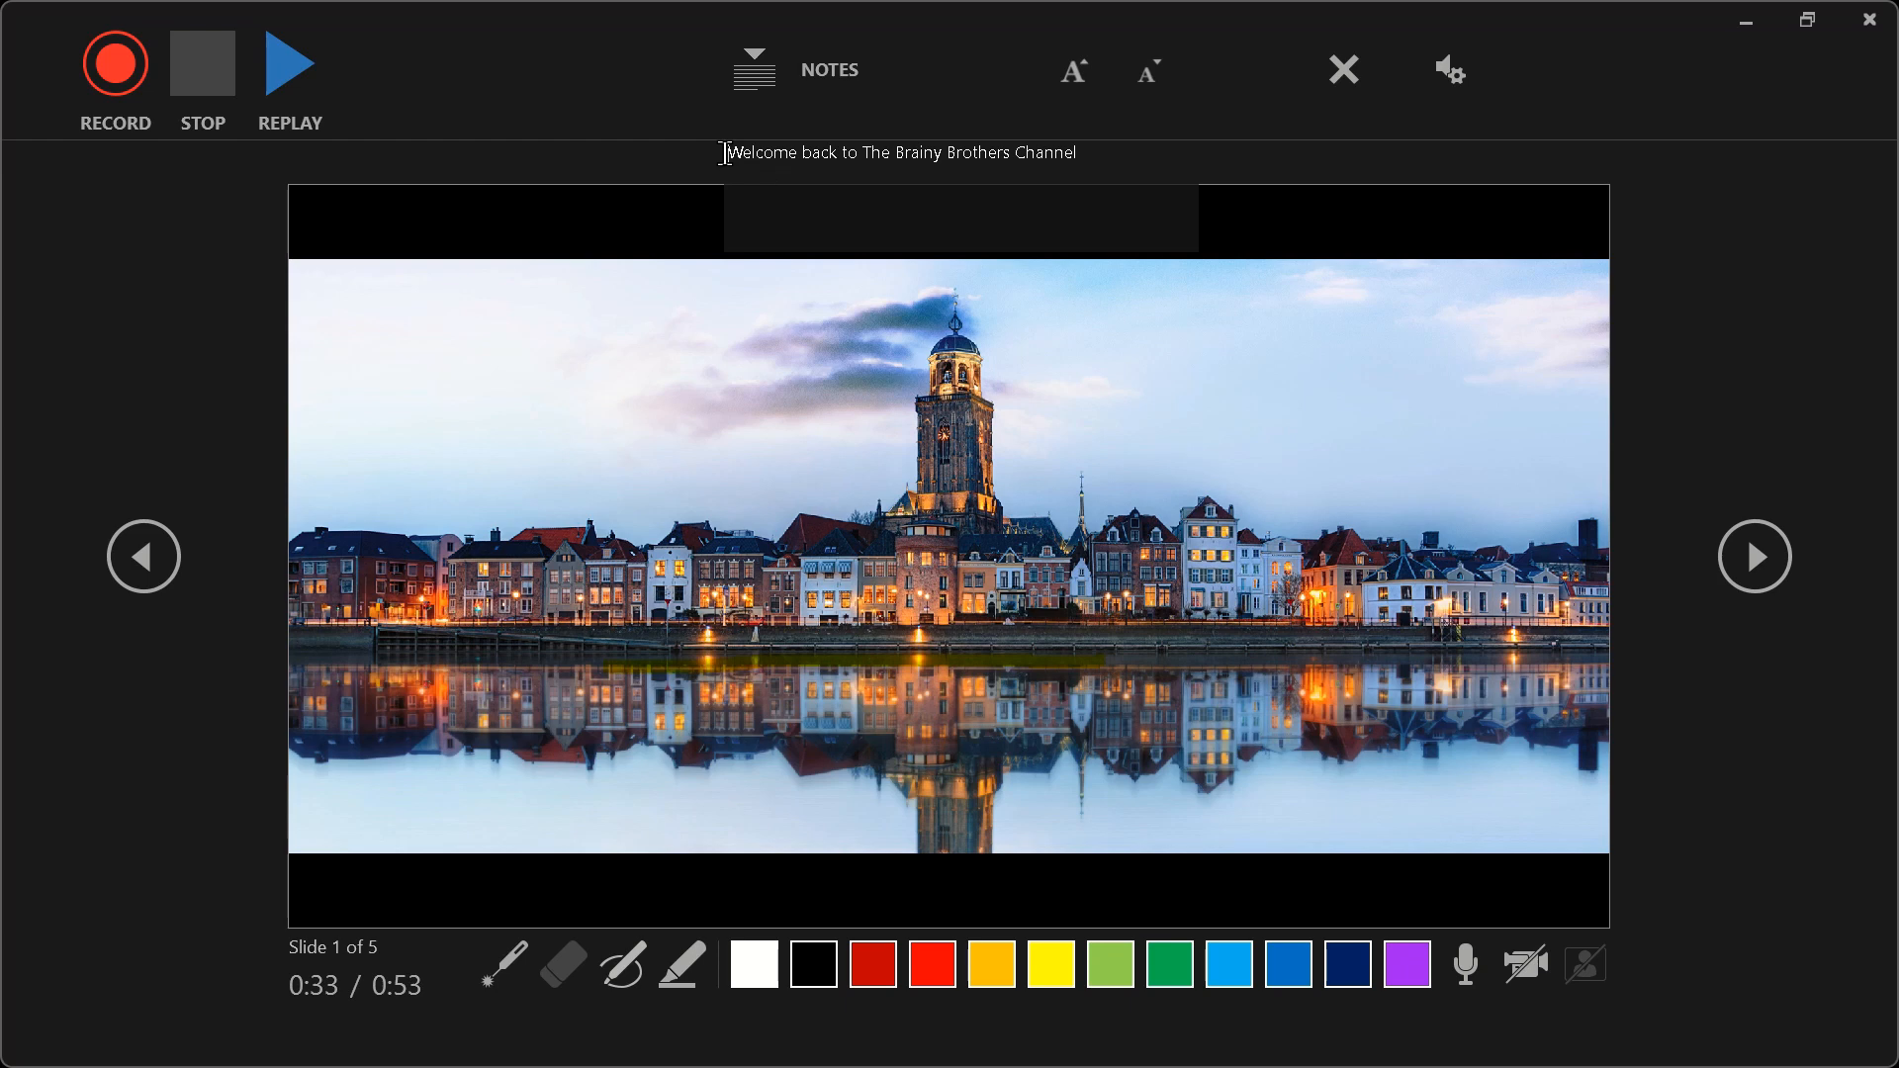
pyautogui.moveTo(737, 156); pyautogui.dragTo(1134, 169)
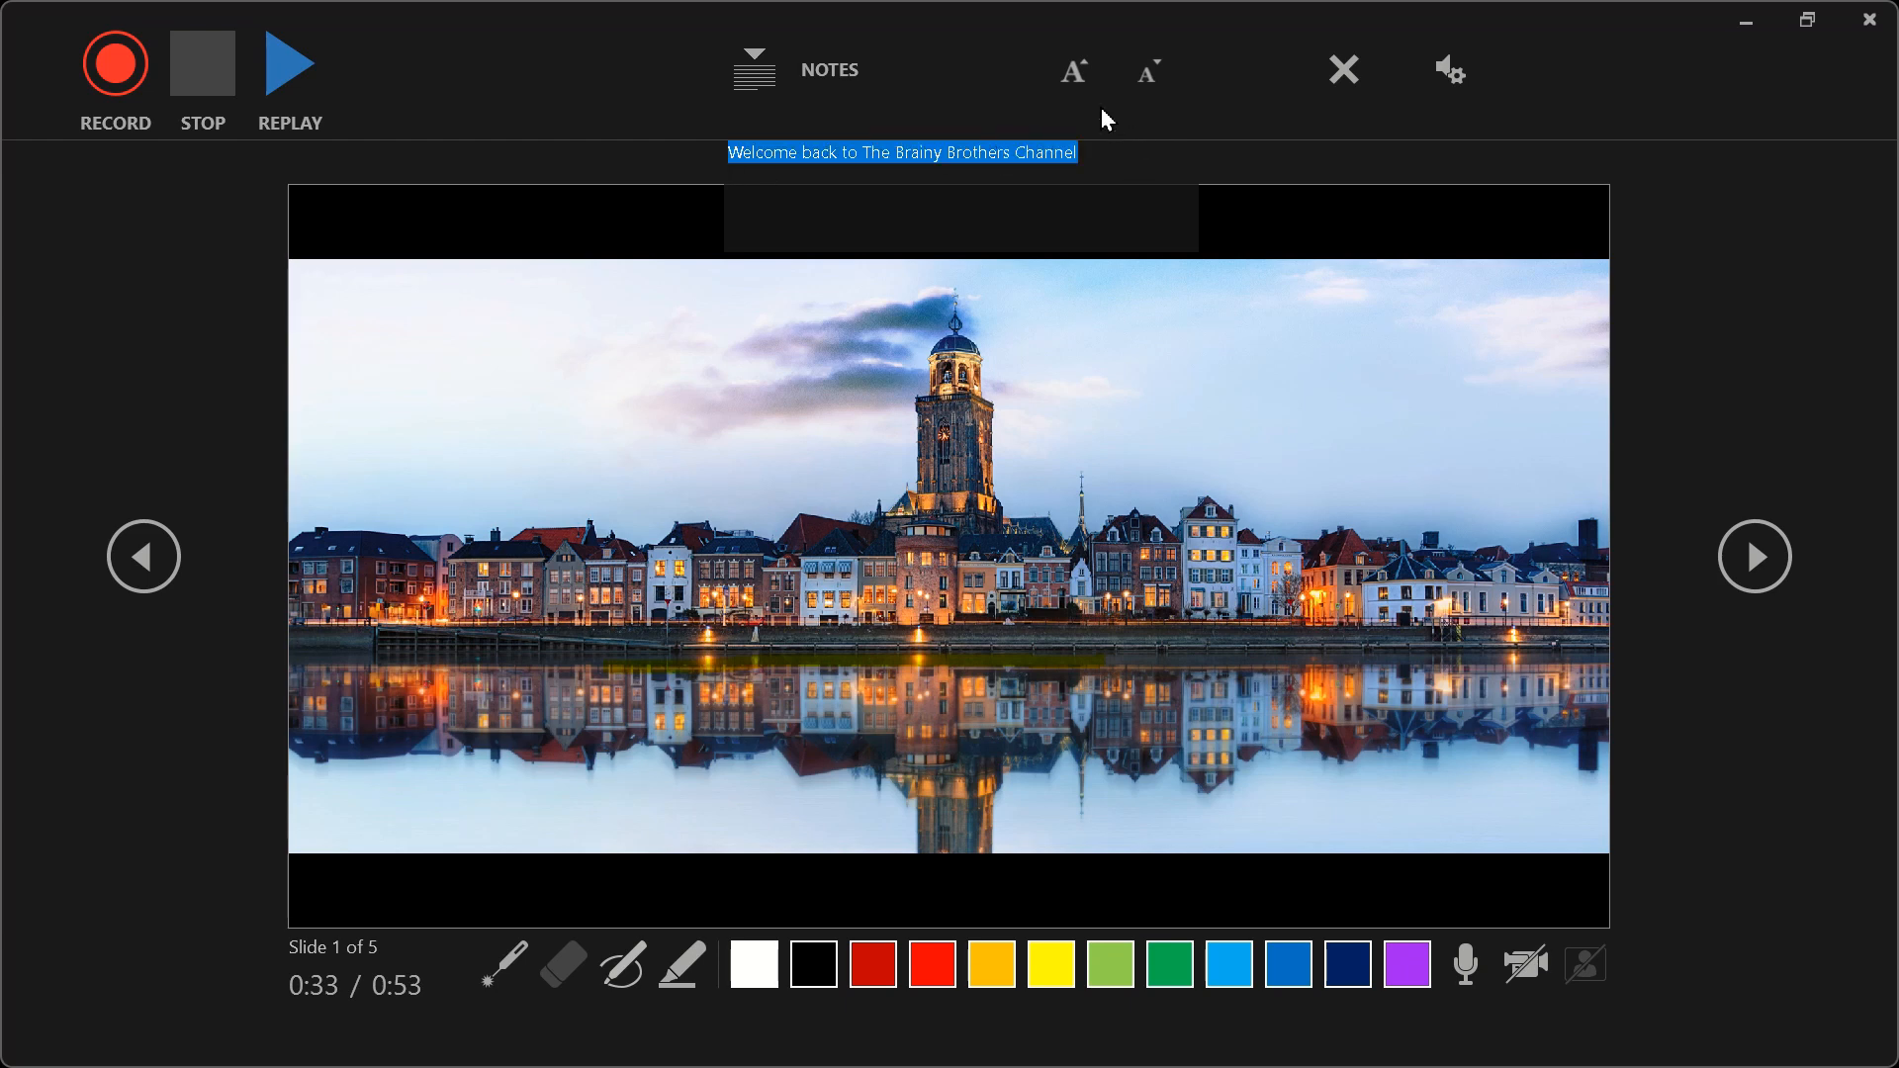
pyautogui.click(1076, 85)
pyautogui.click(1076, 85)
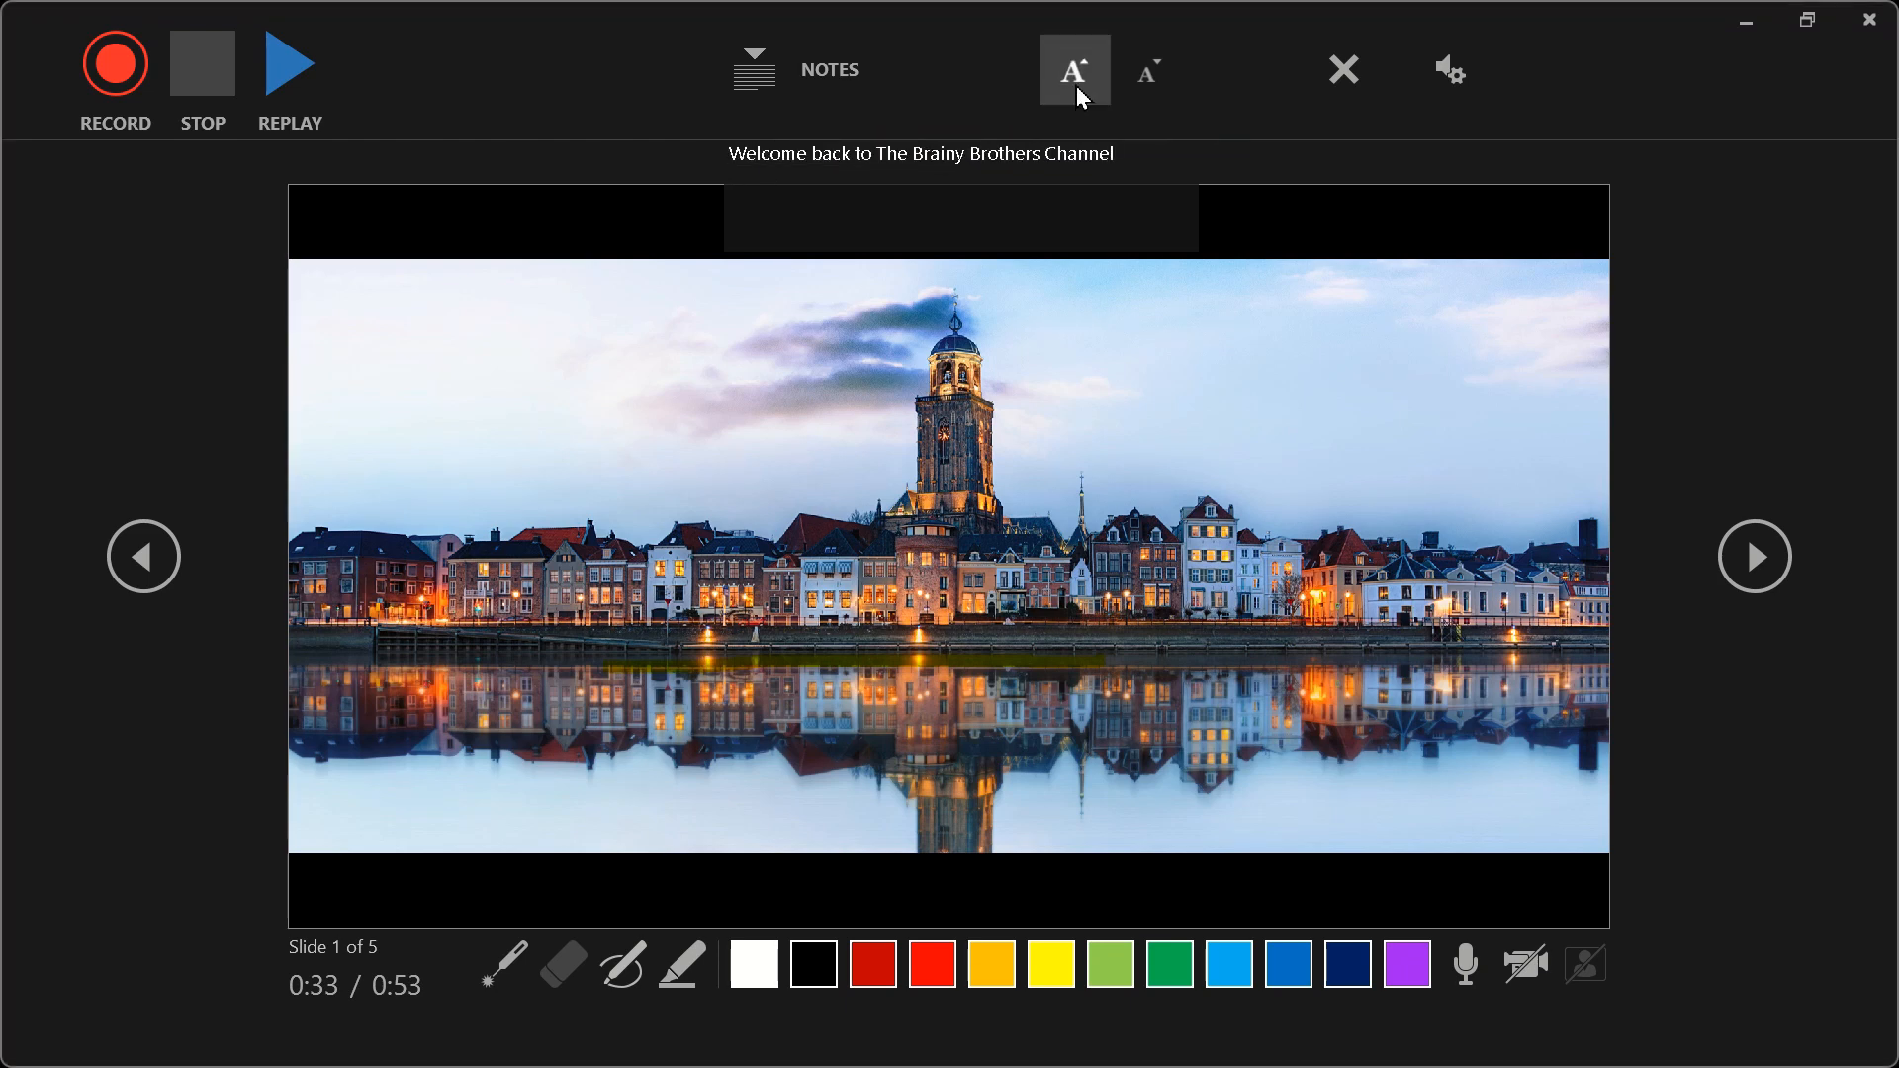
pyautogui.click(1077, 85)
pyautogui.click(1161, 79)
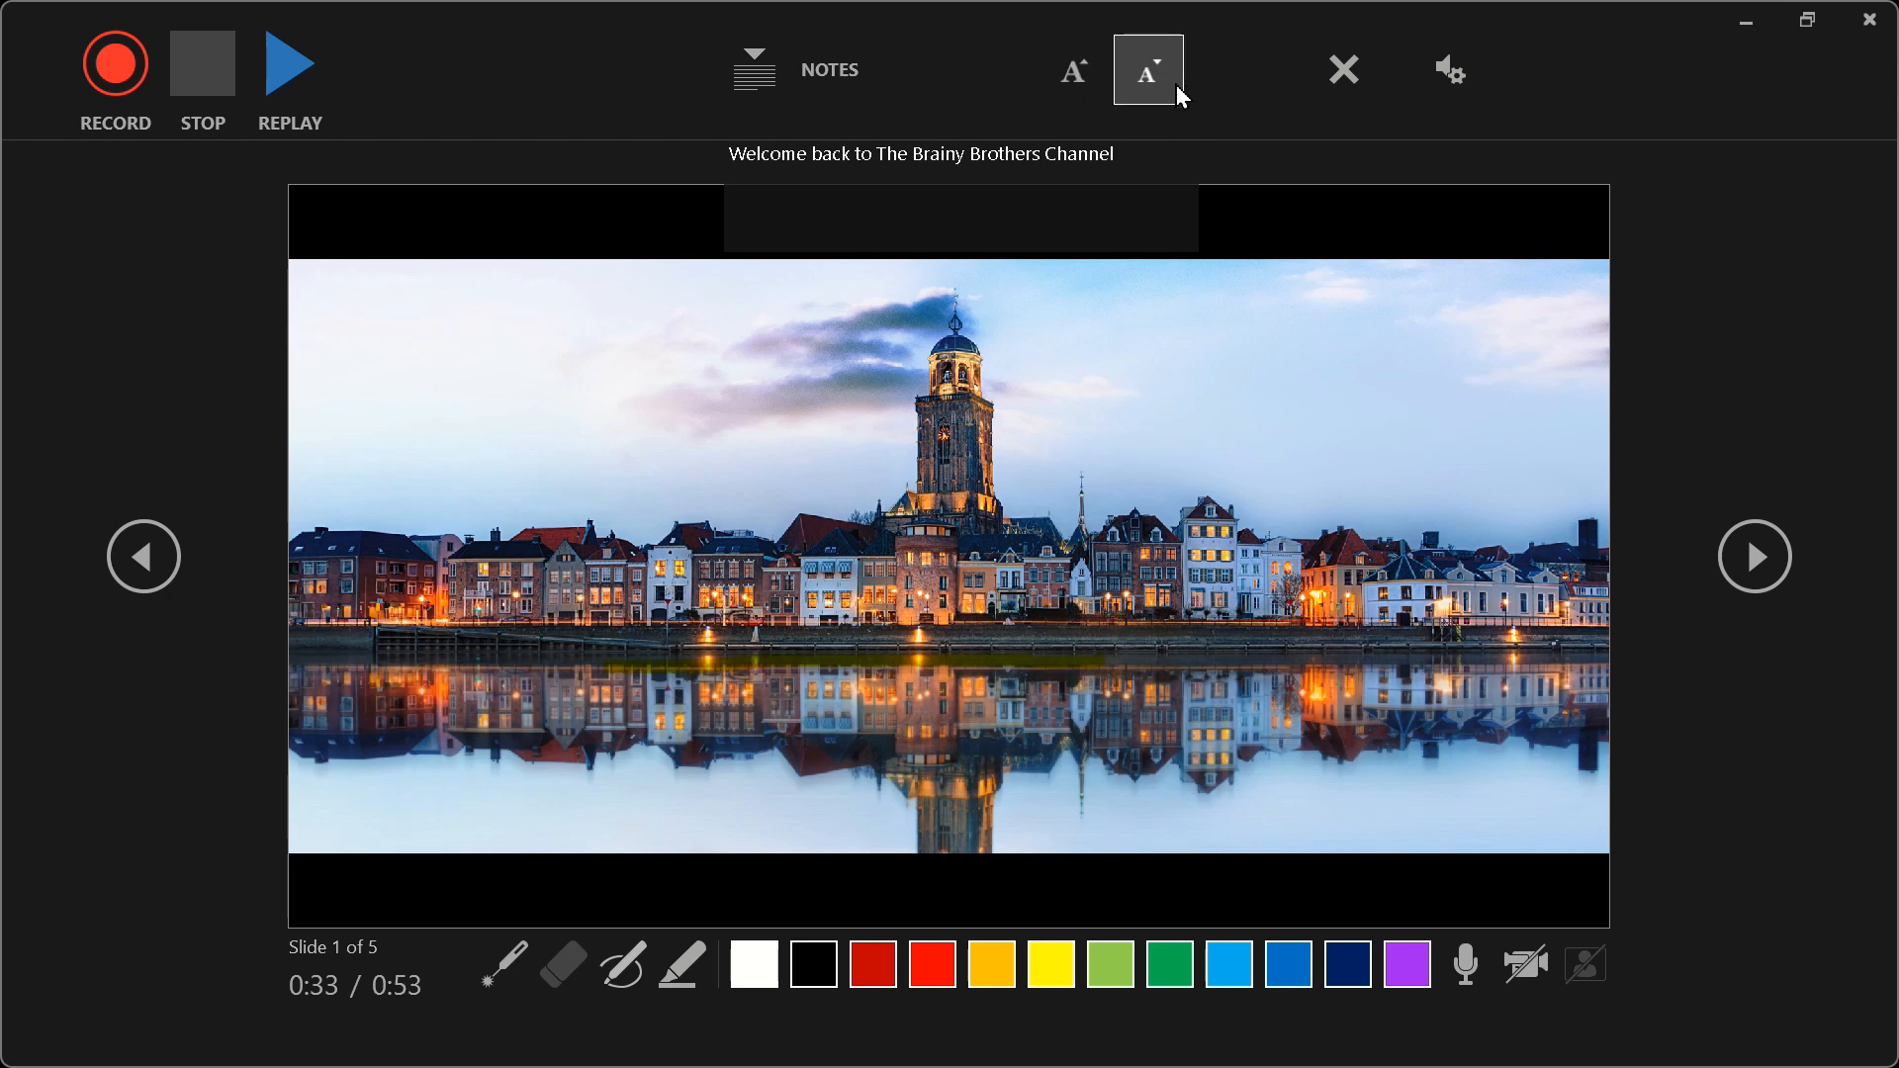
pyautogui.click(1085, 73)
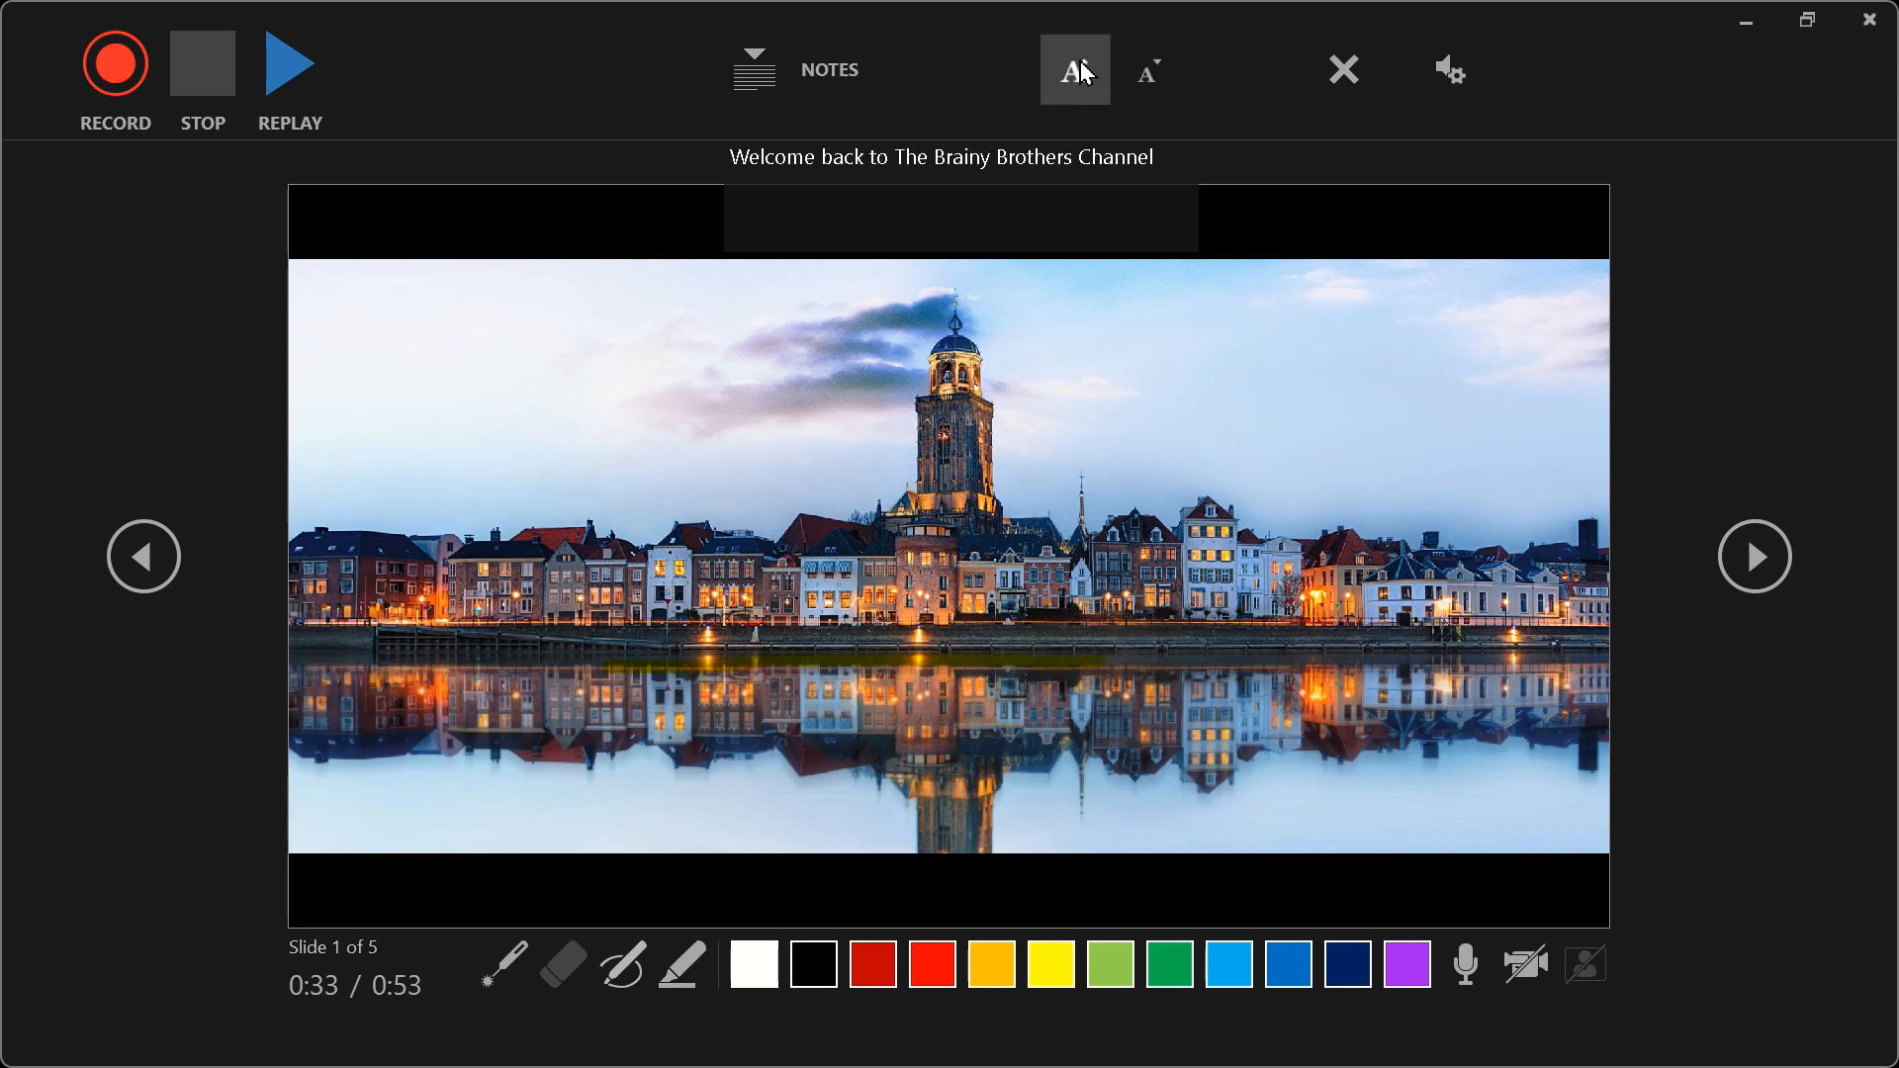
pyautogui.click(1085, 73)
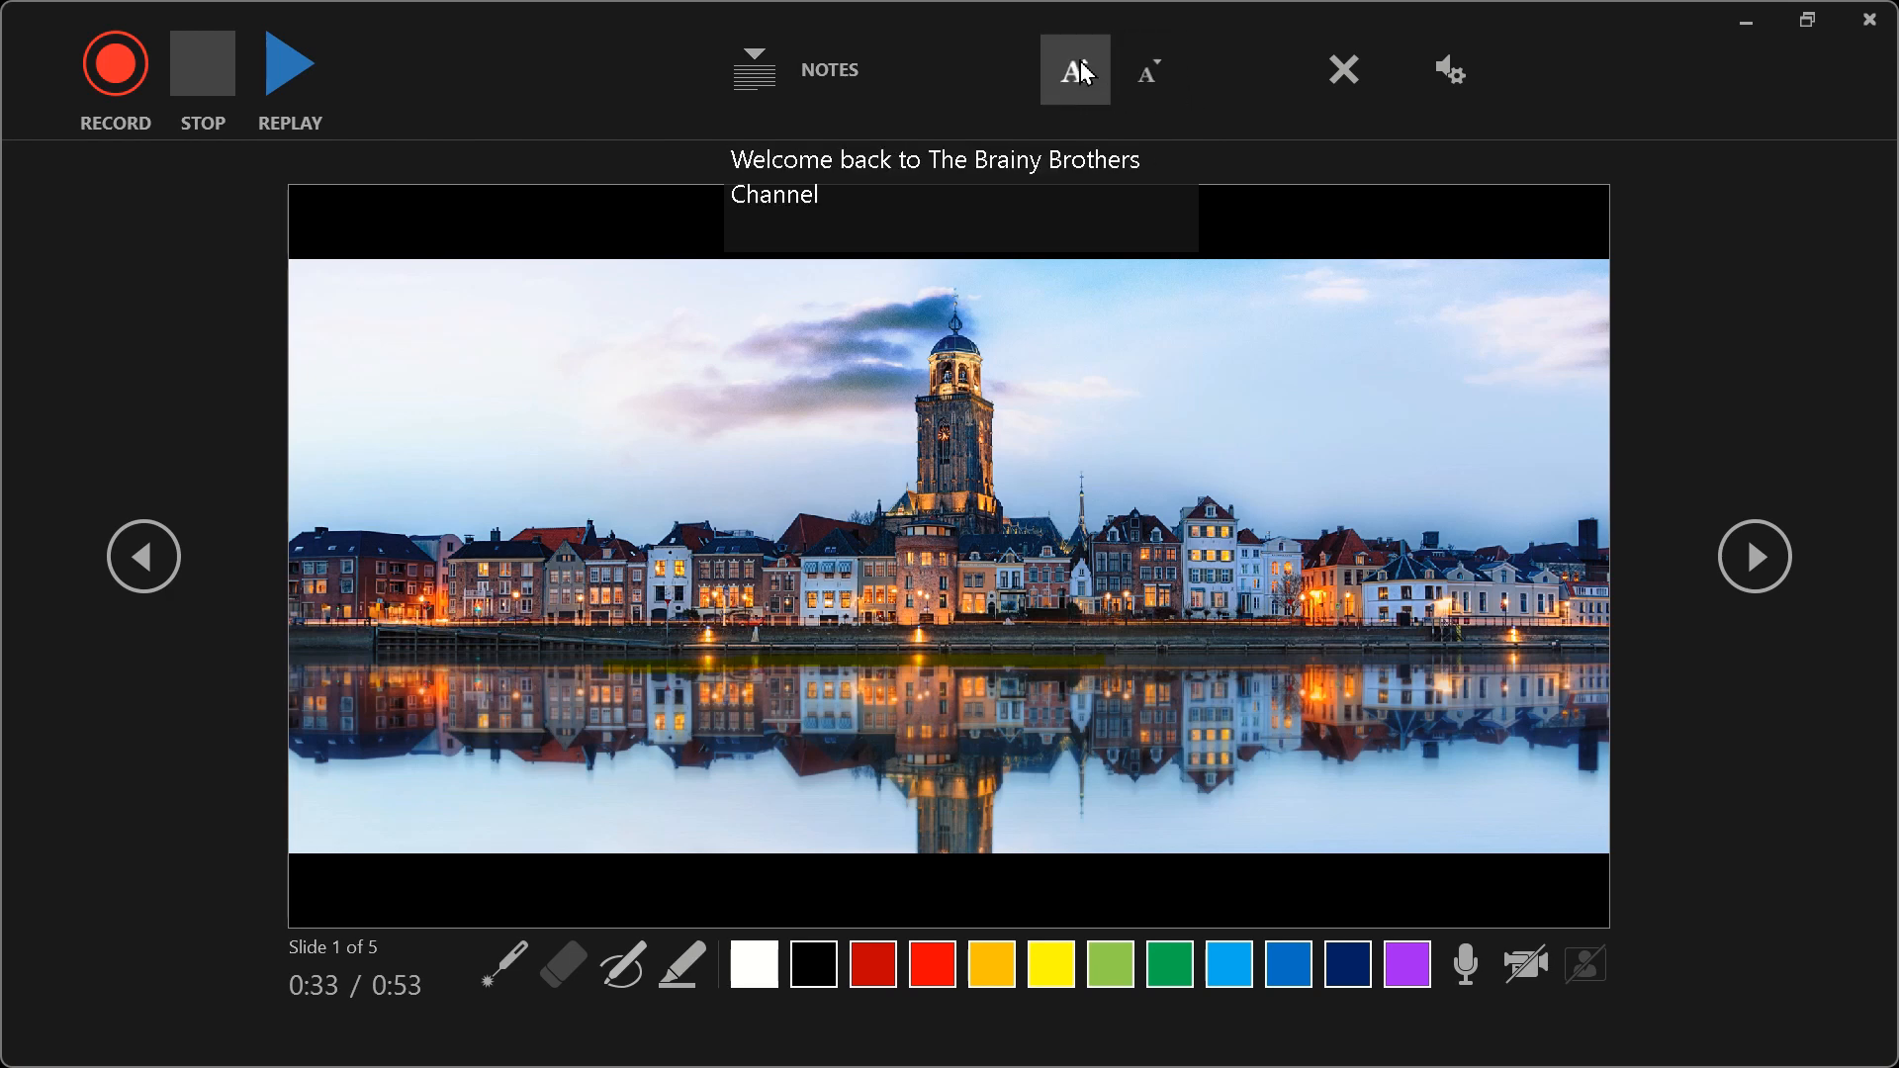
pyautogui.click(1085, 73)
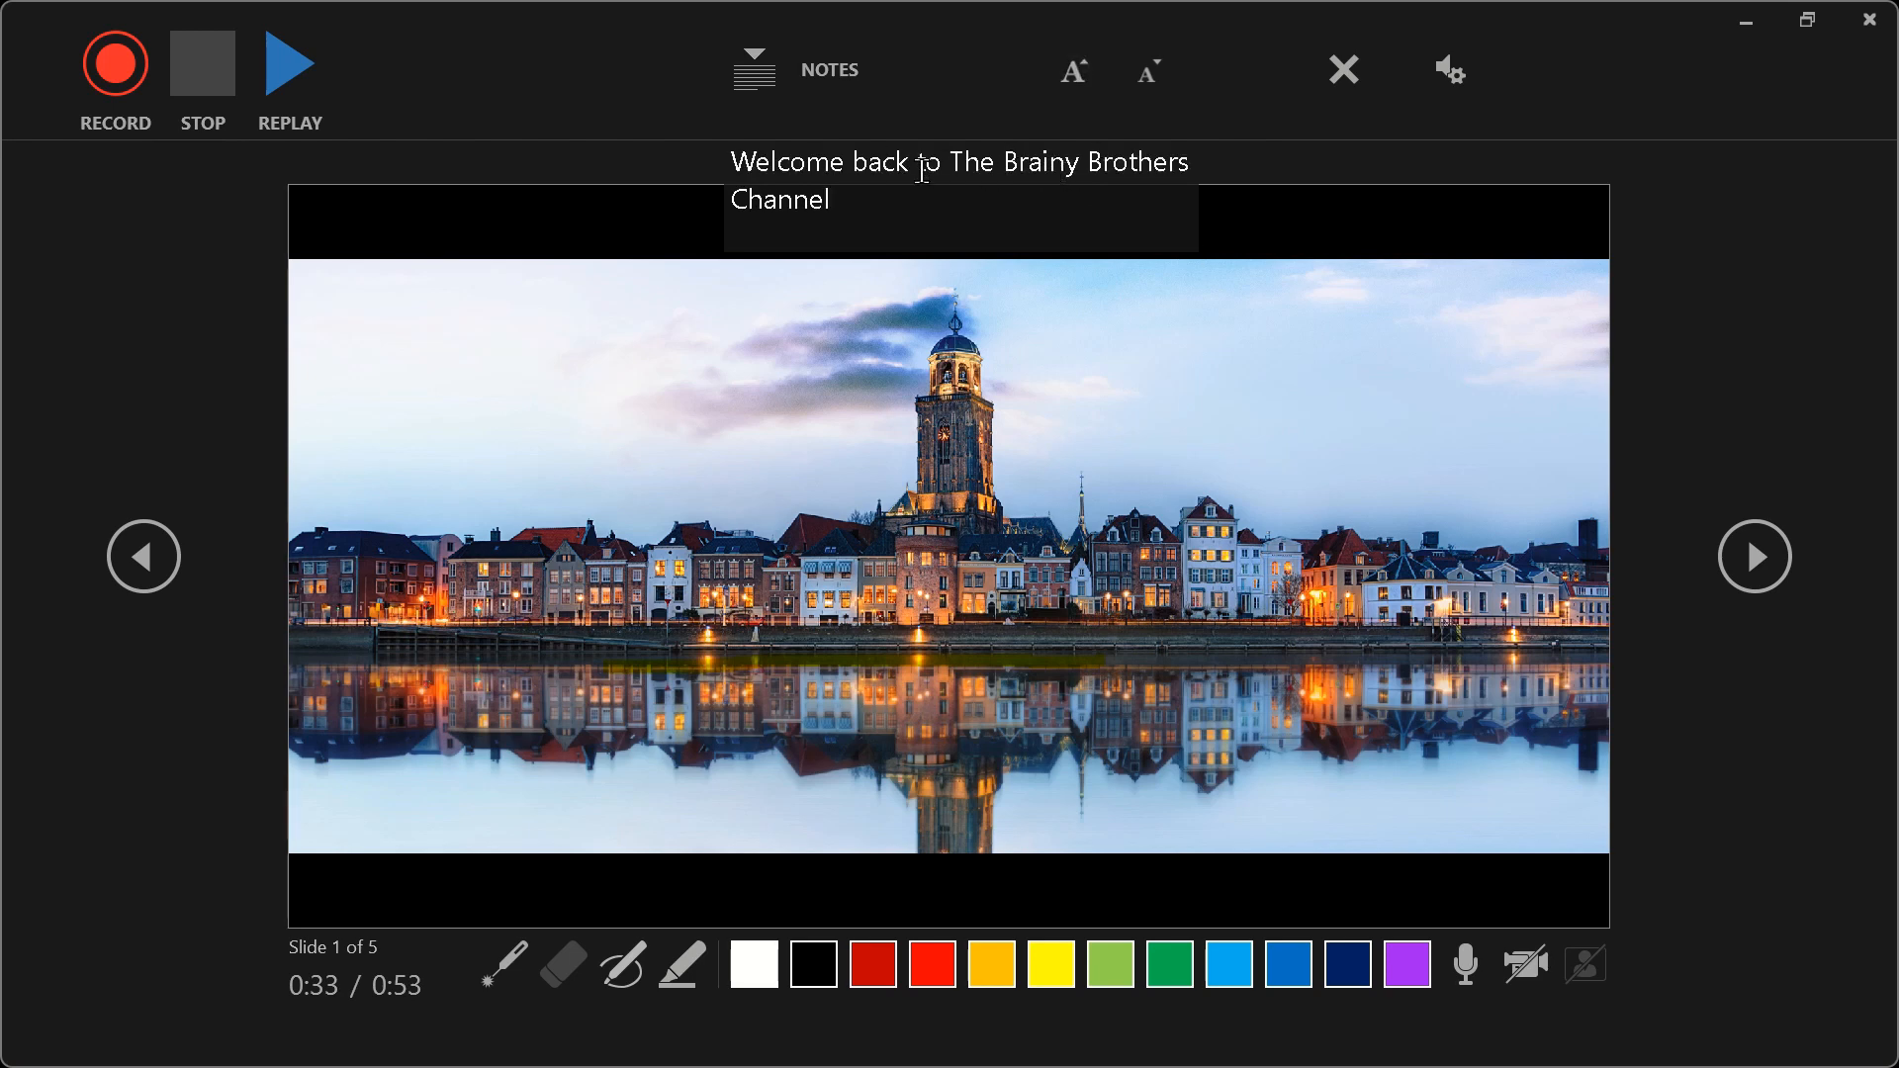
pyautogui.moveTo(729, 163); pyautogui.dragTo(848, 197)
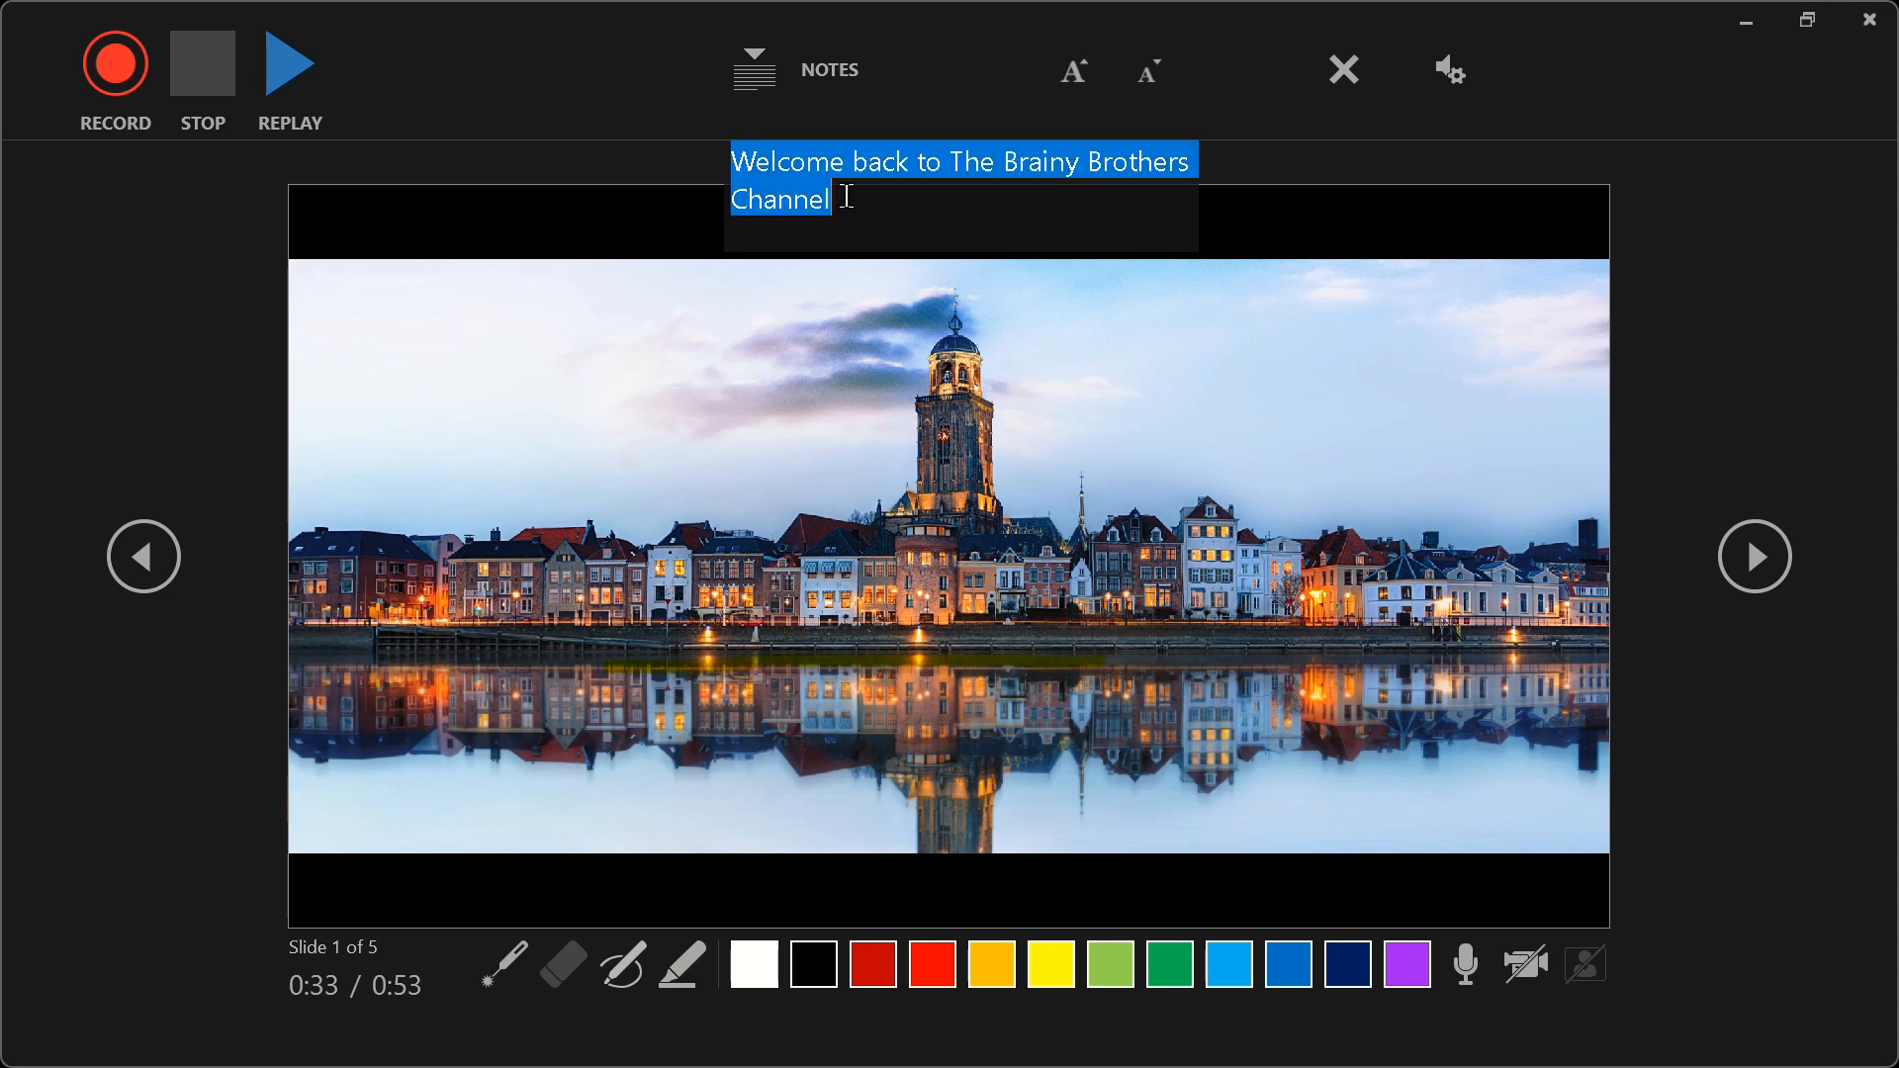
pyautogui.click(654, 128)
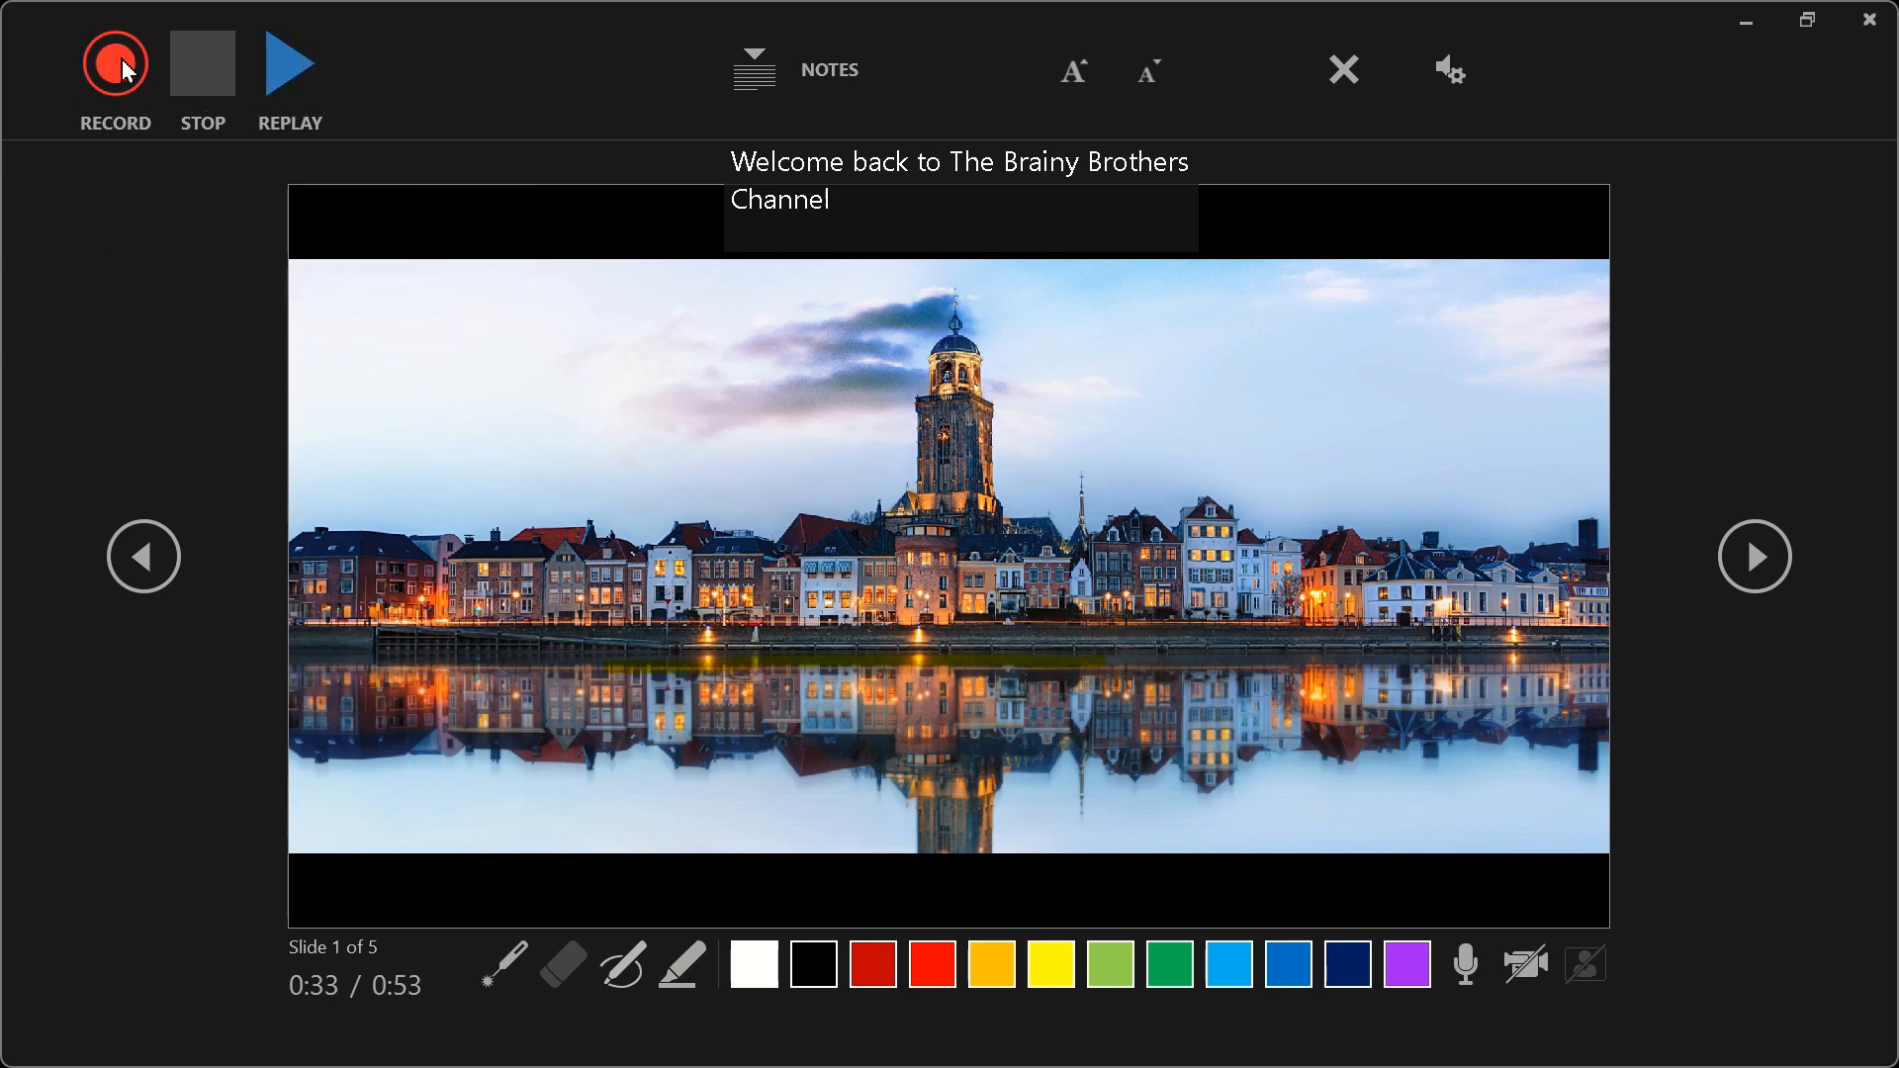
# - Record narration on slide 1, pausing and resuming once before stopping the recording
pyautogui.click(111, 91)
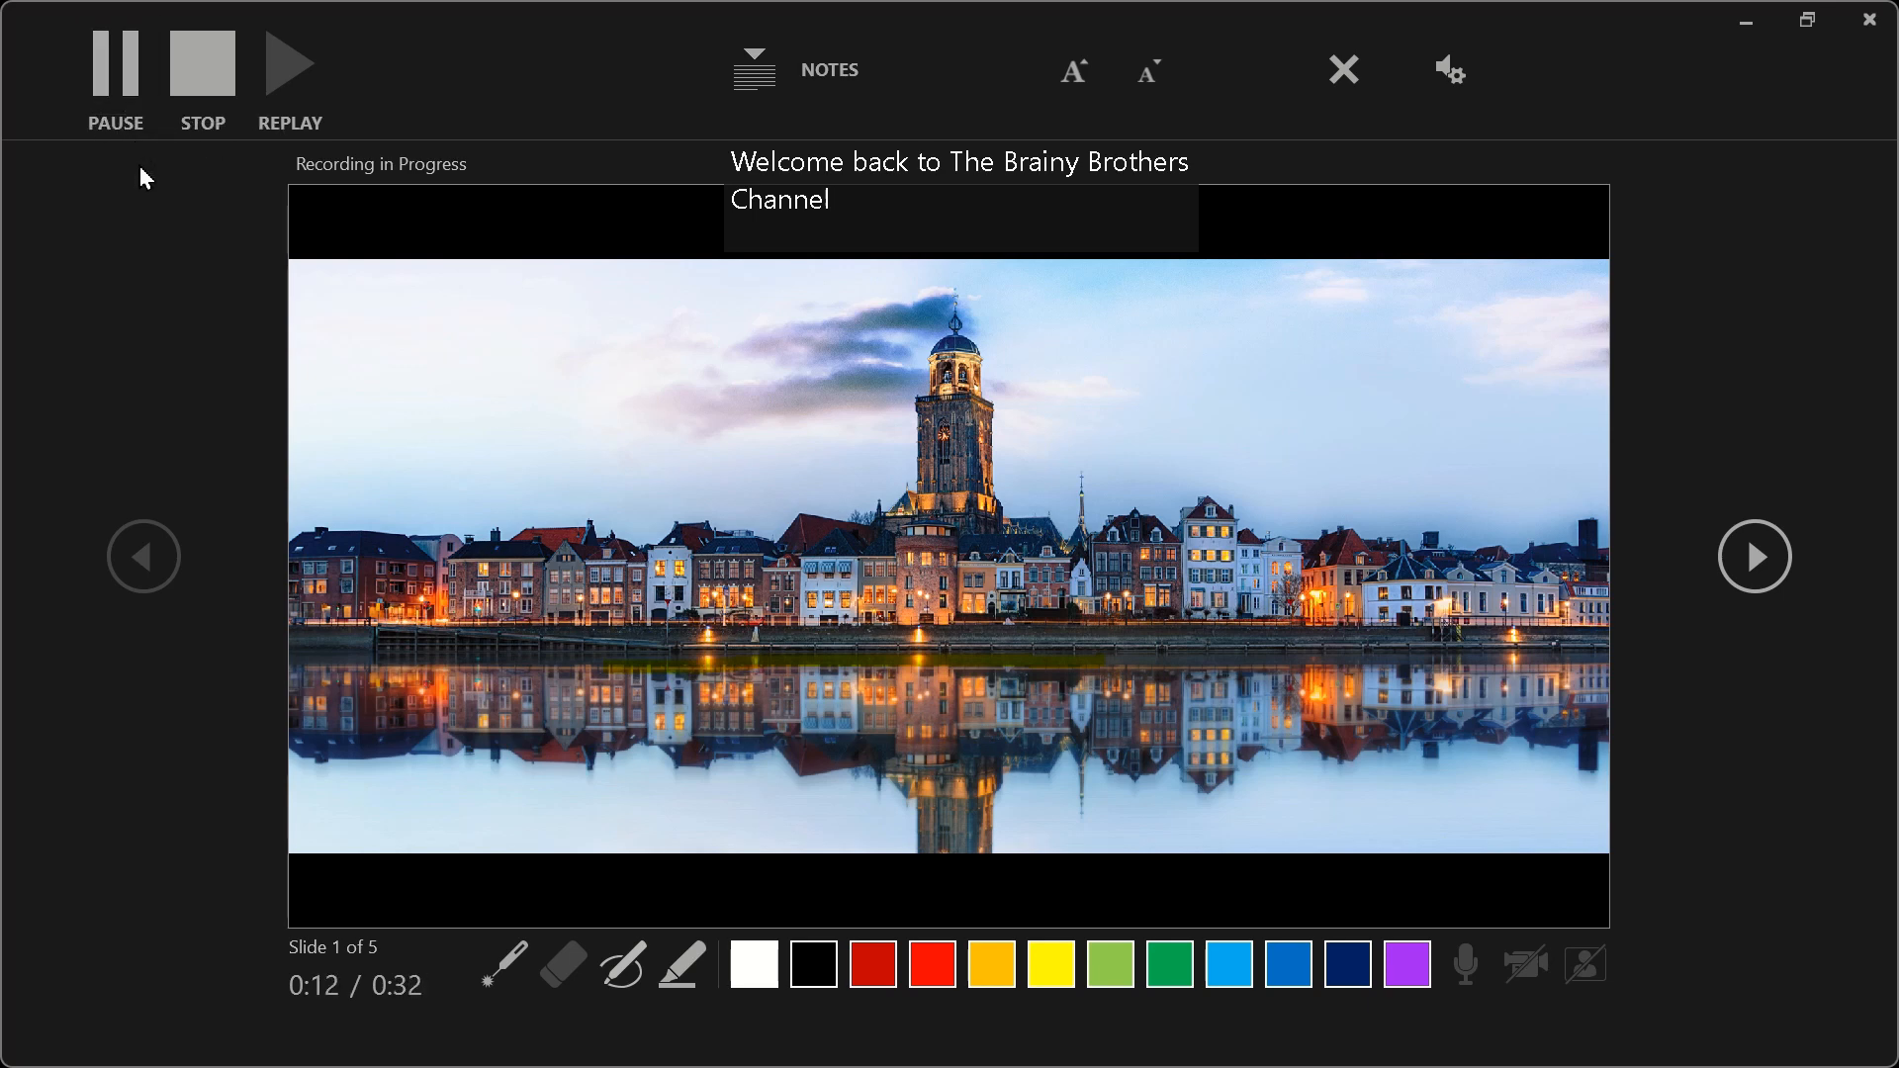
pyautogui.click(118, 77)
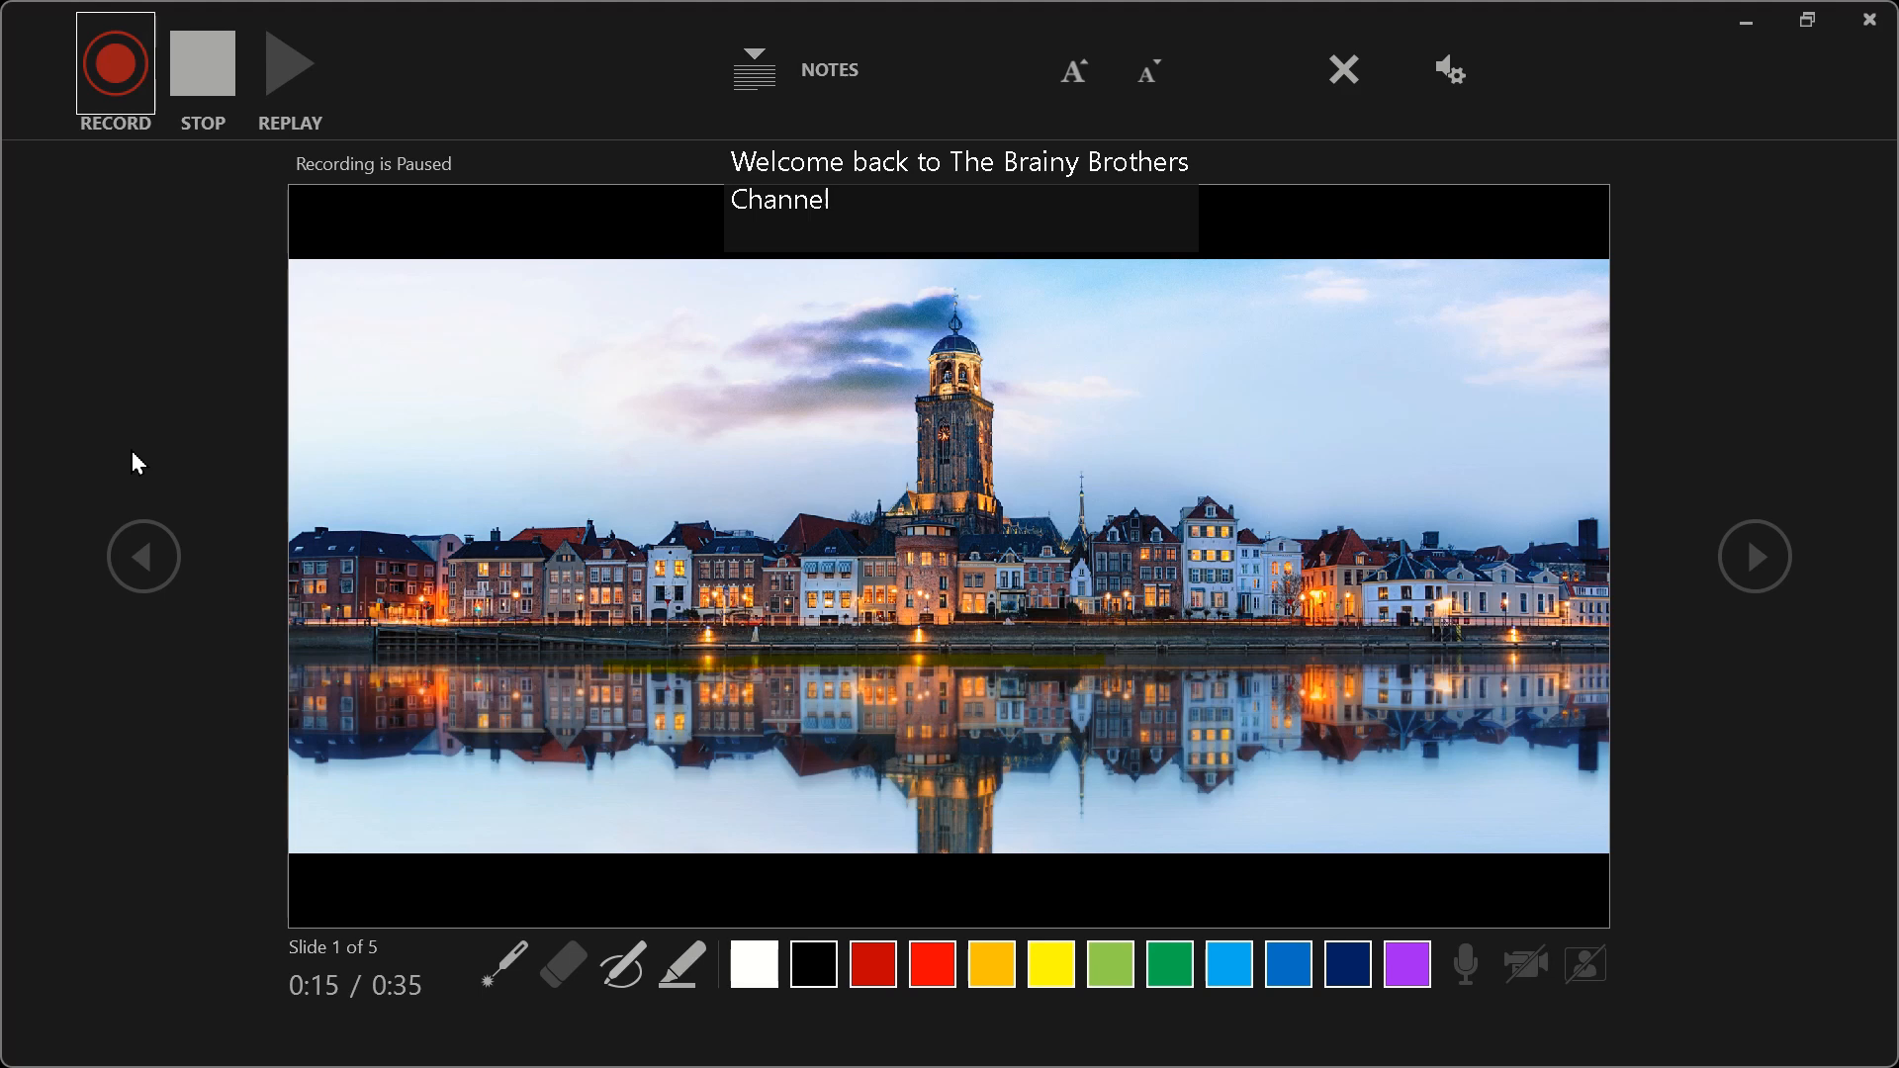
pyautogui.click(118, 84)
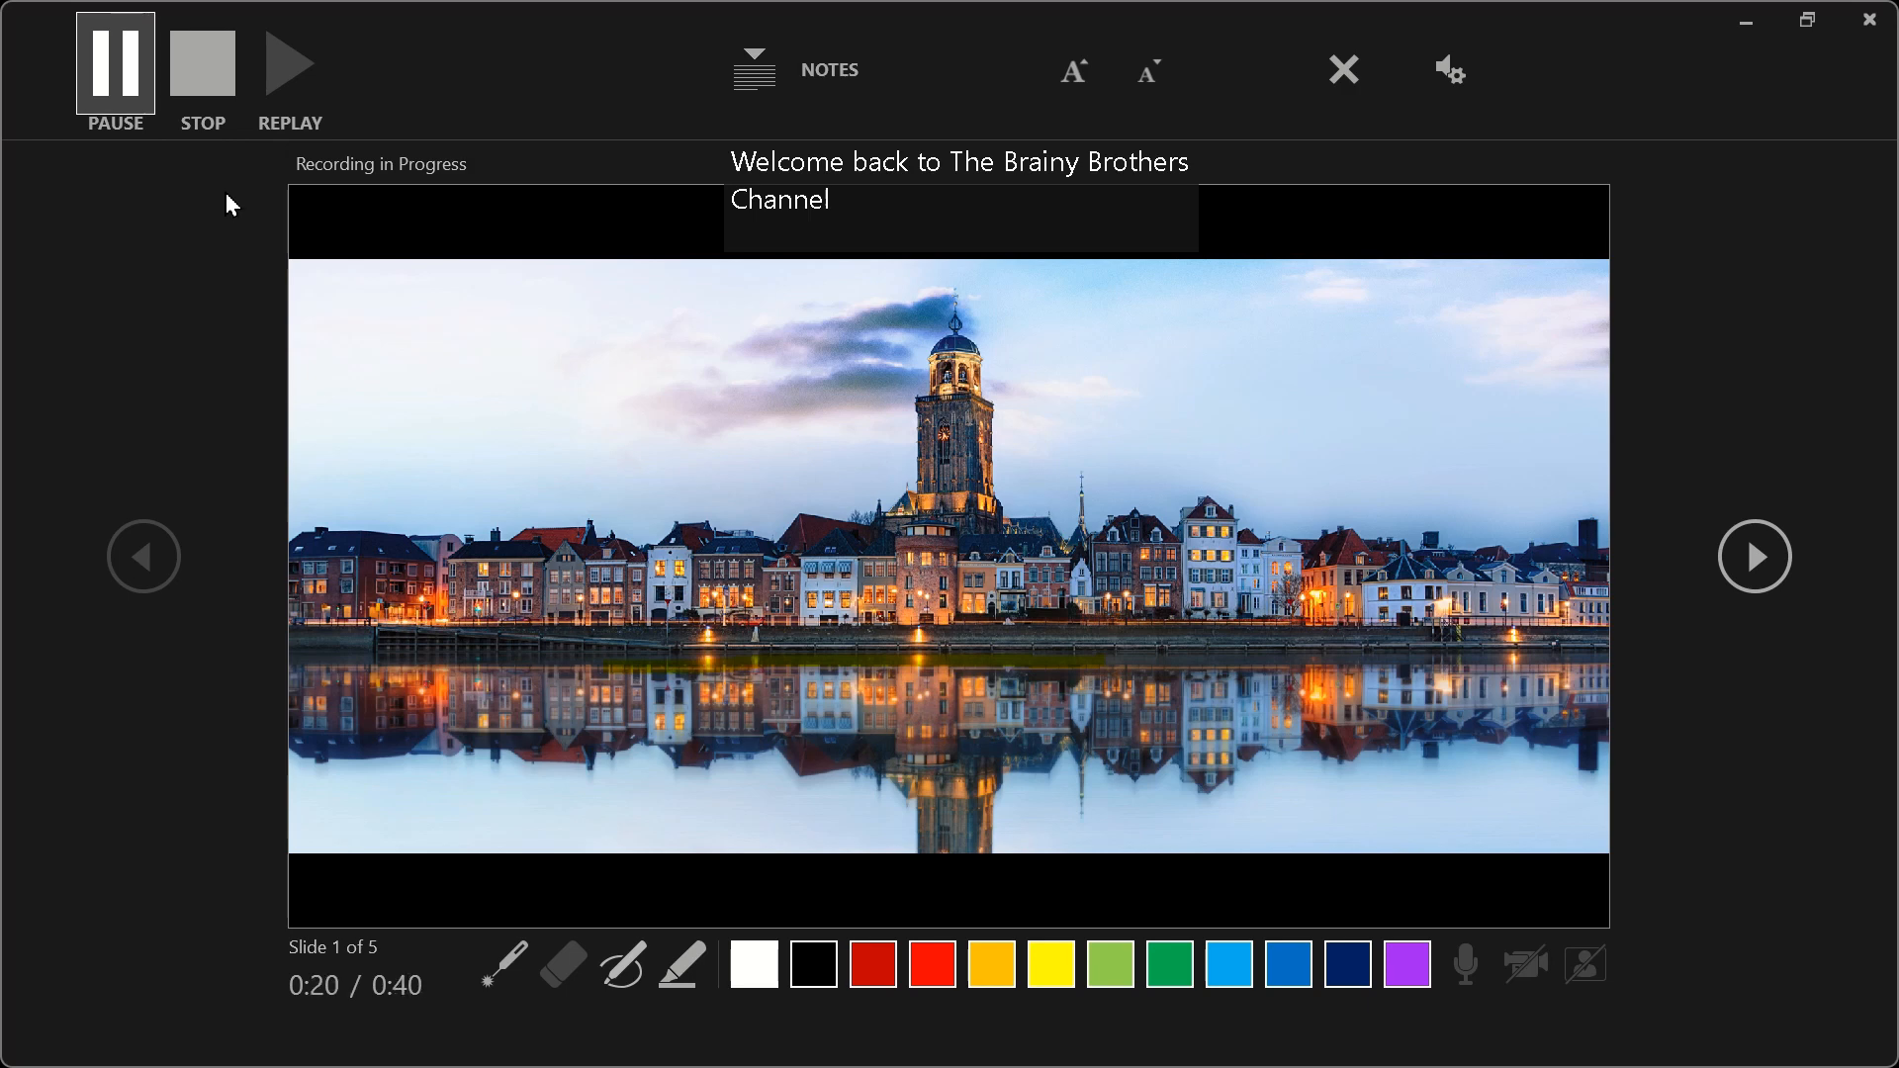
pyautogui.click(225, 42)
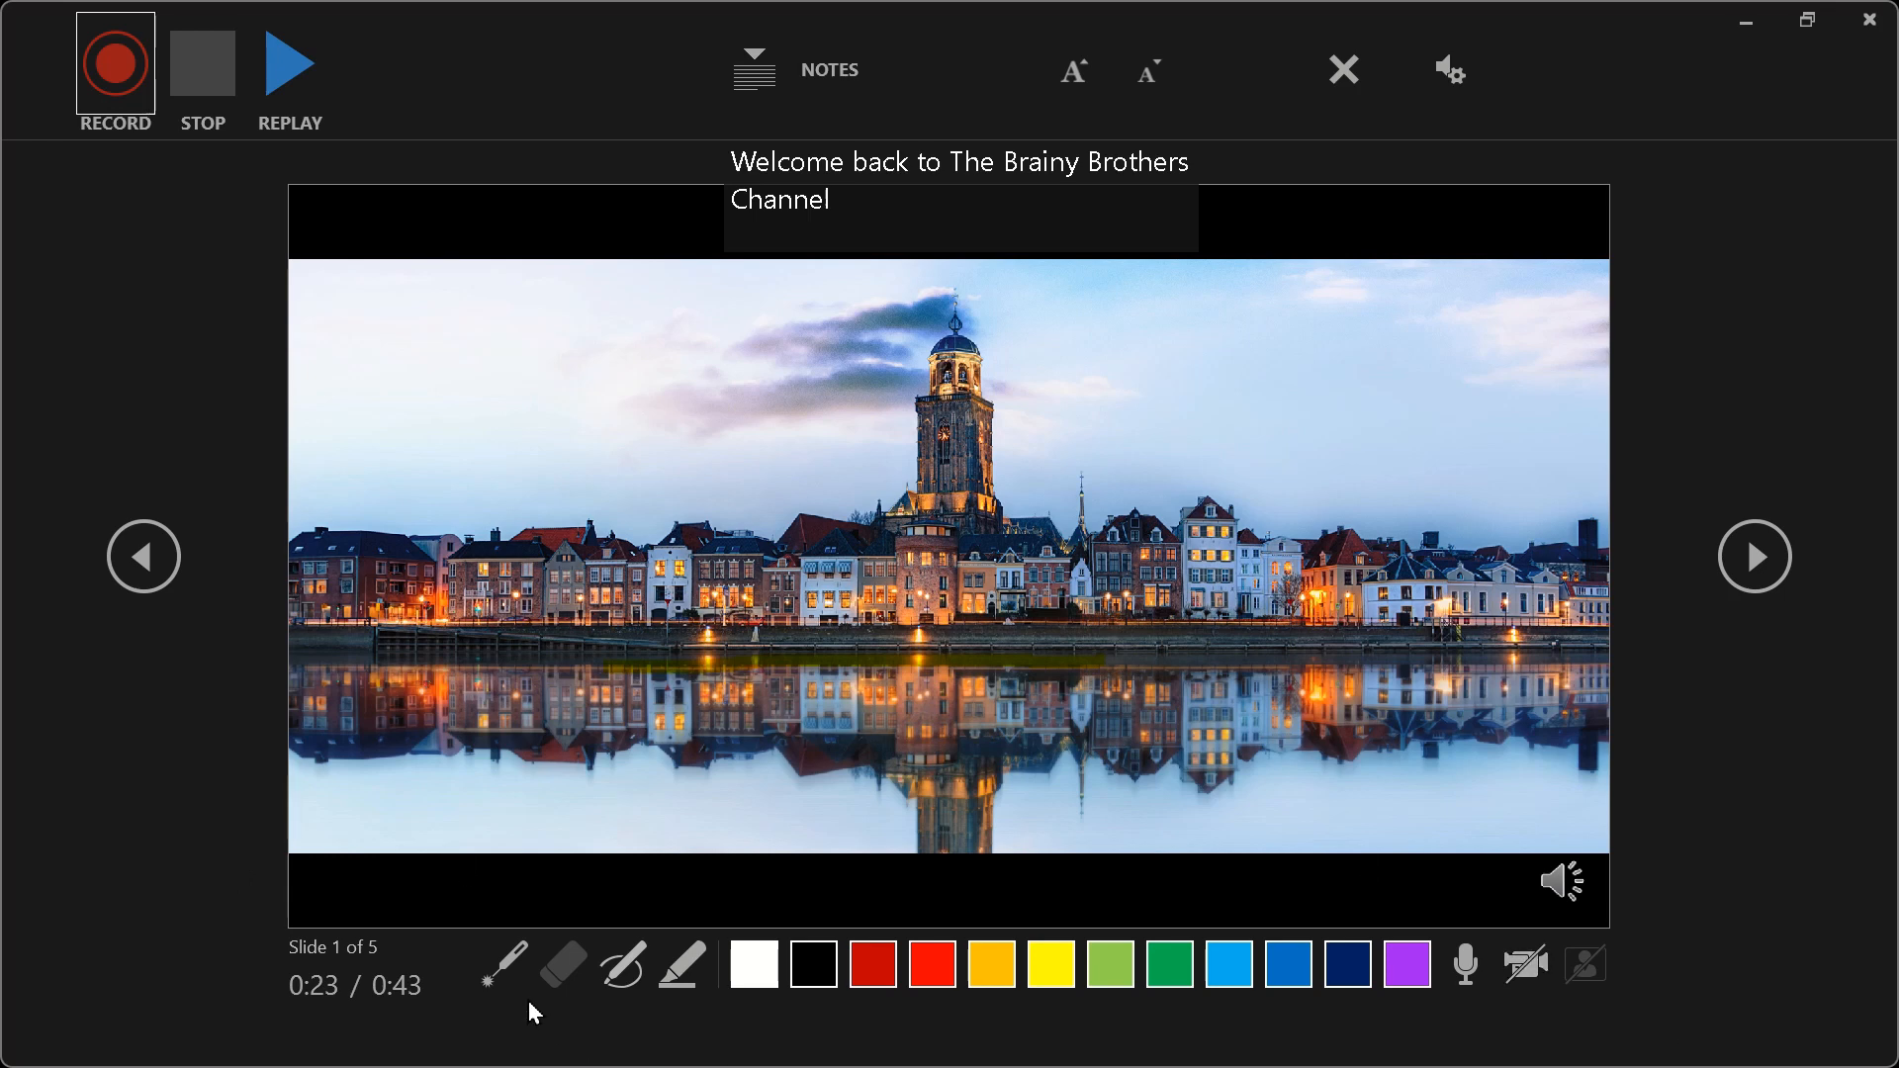
# - Try the laser pointer on slide 1, and draw a wavy red pen line across the skyline photo
pyautogui.click(499, 969)
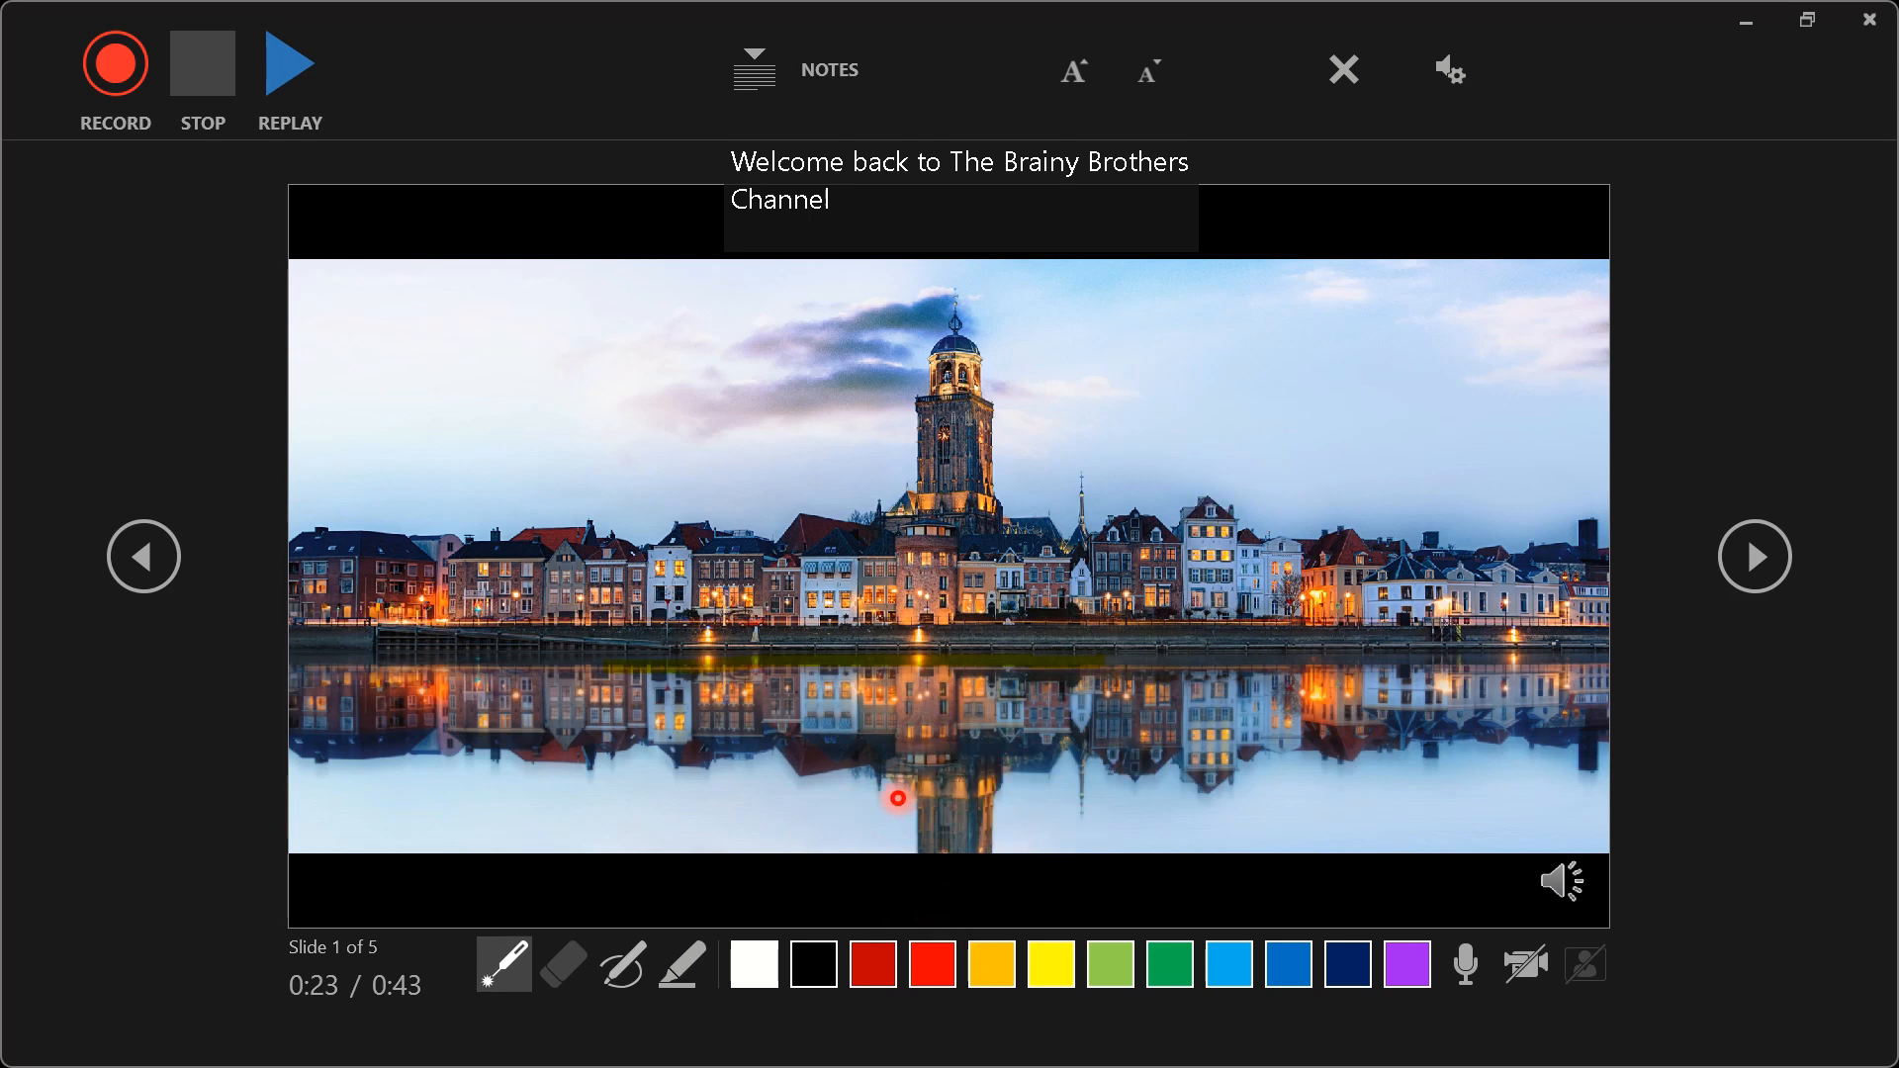
pyautogui.click(615, 972)
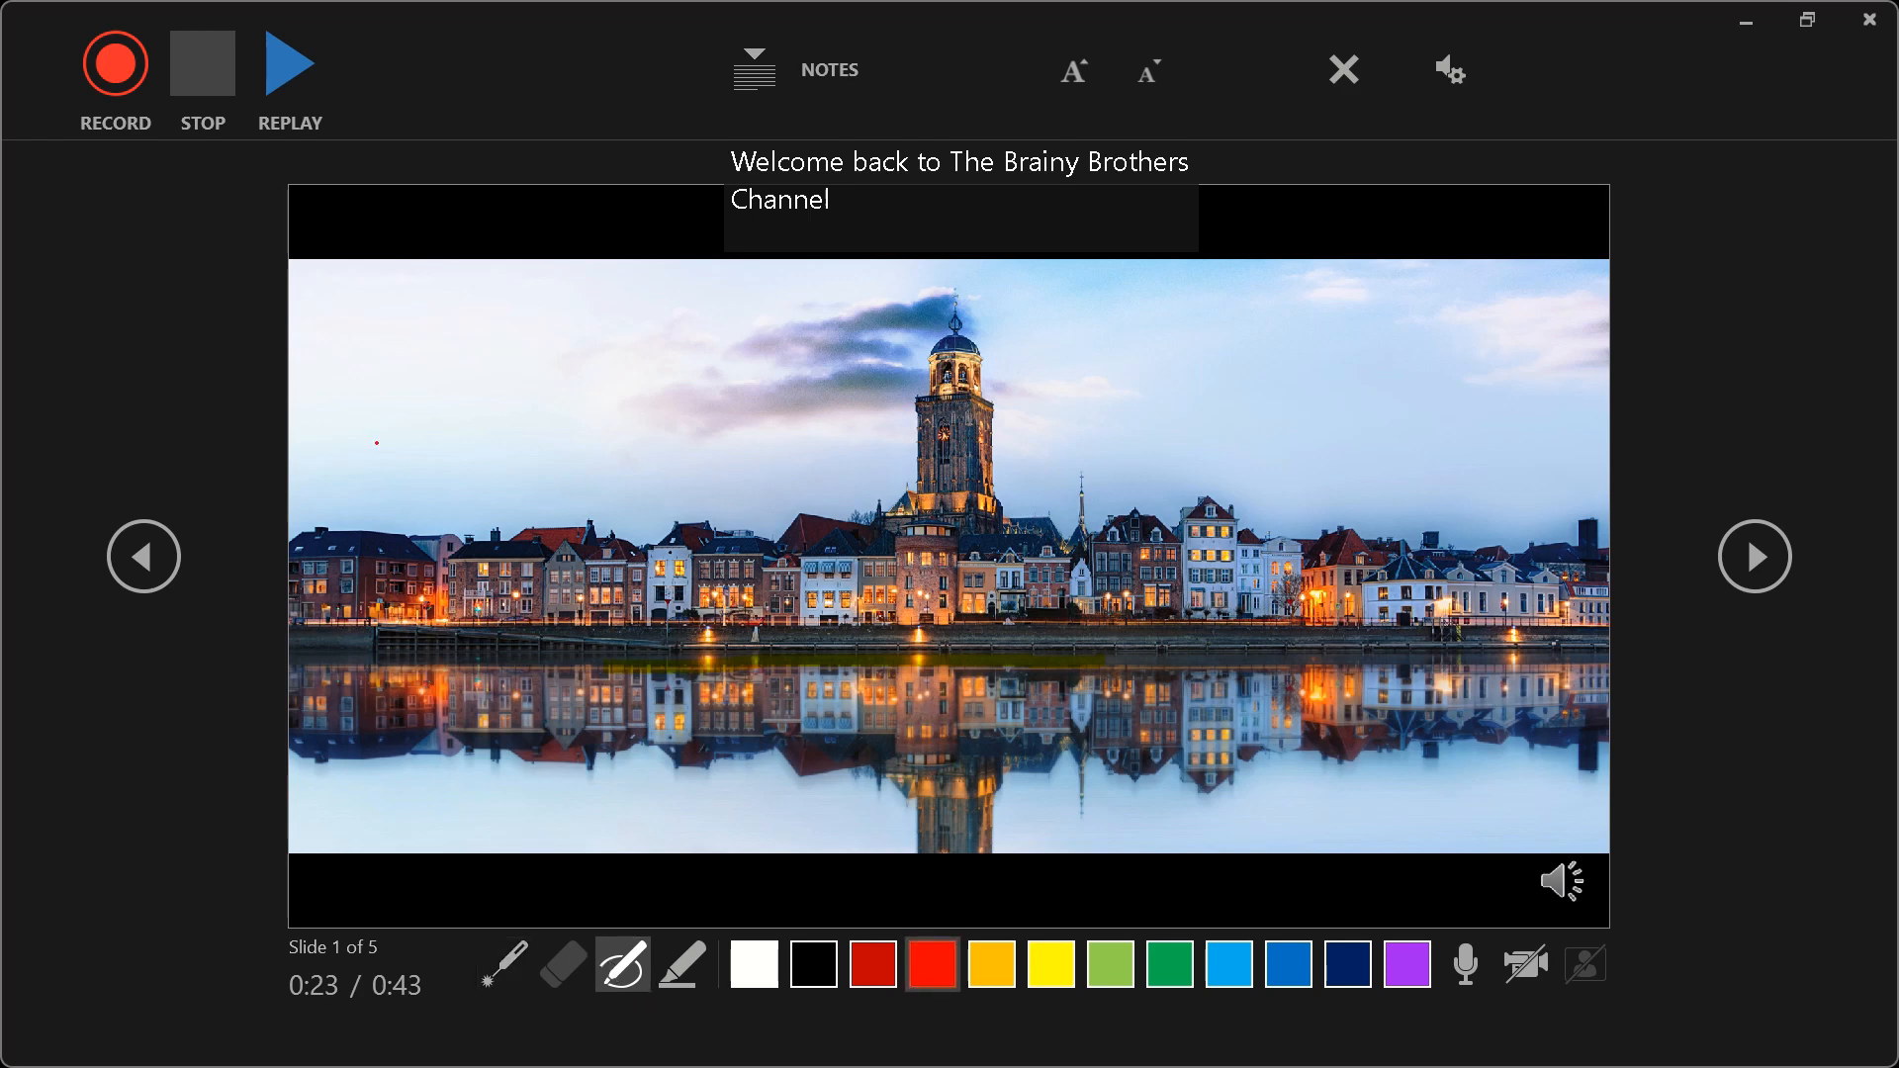
pyautogui.moveTo(377, 444)
pyautogui.mouseDown()
pyautogui.moveTo(495, 408)
pyautogui.moveTo(709, 483)
pyautogui.moveTo(1378, 461)
pyautogui.moveTo(1180, 619)
pyautogui.mouseUp()
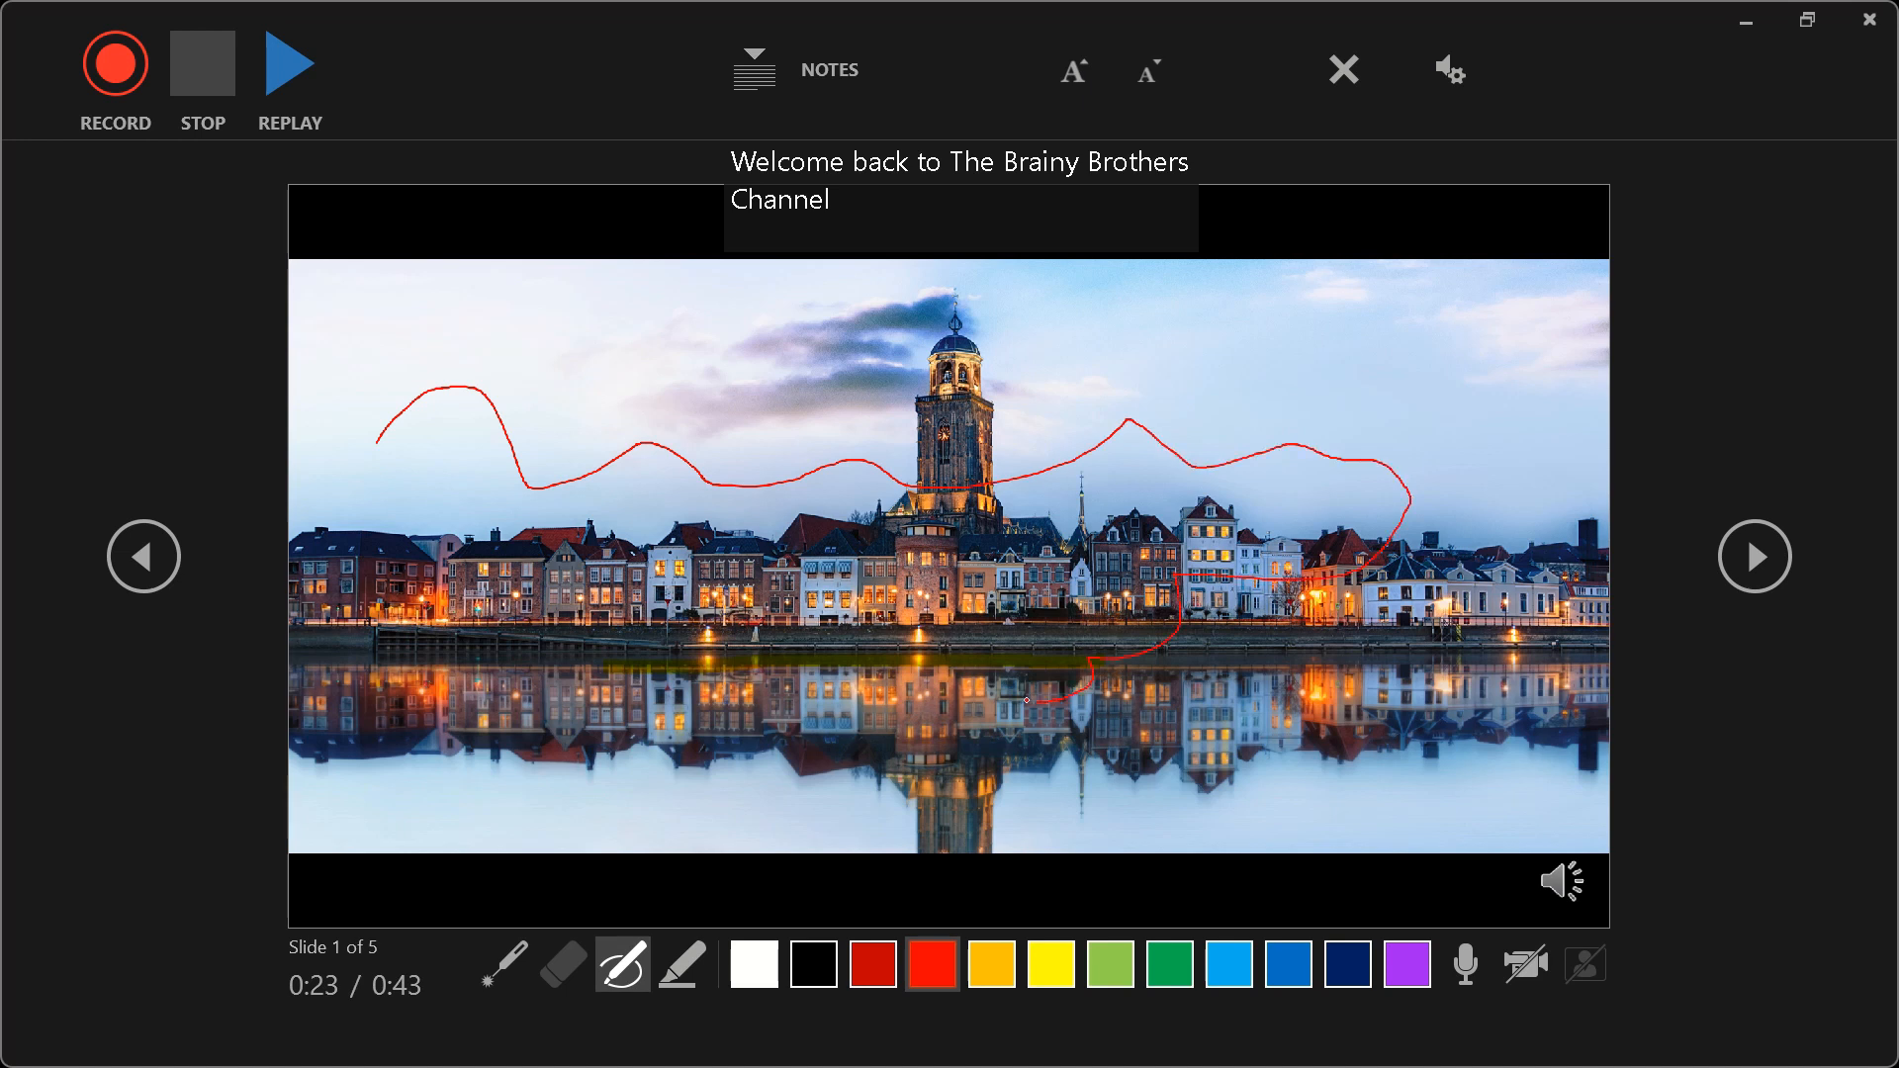
pyautogui.moveTo(1027, 701); pyautogui.dragTo(967, 684)
# - Highlight the sky and tower in yellow, and erase both the highlighter and red pen markings from the slide
pyautogui.click(689, 987)
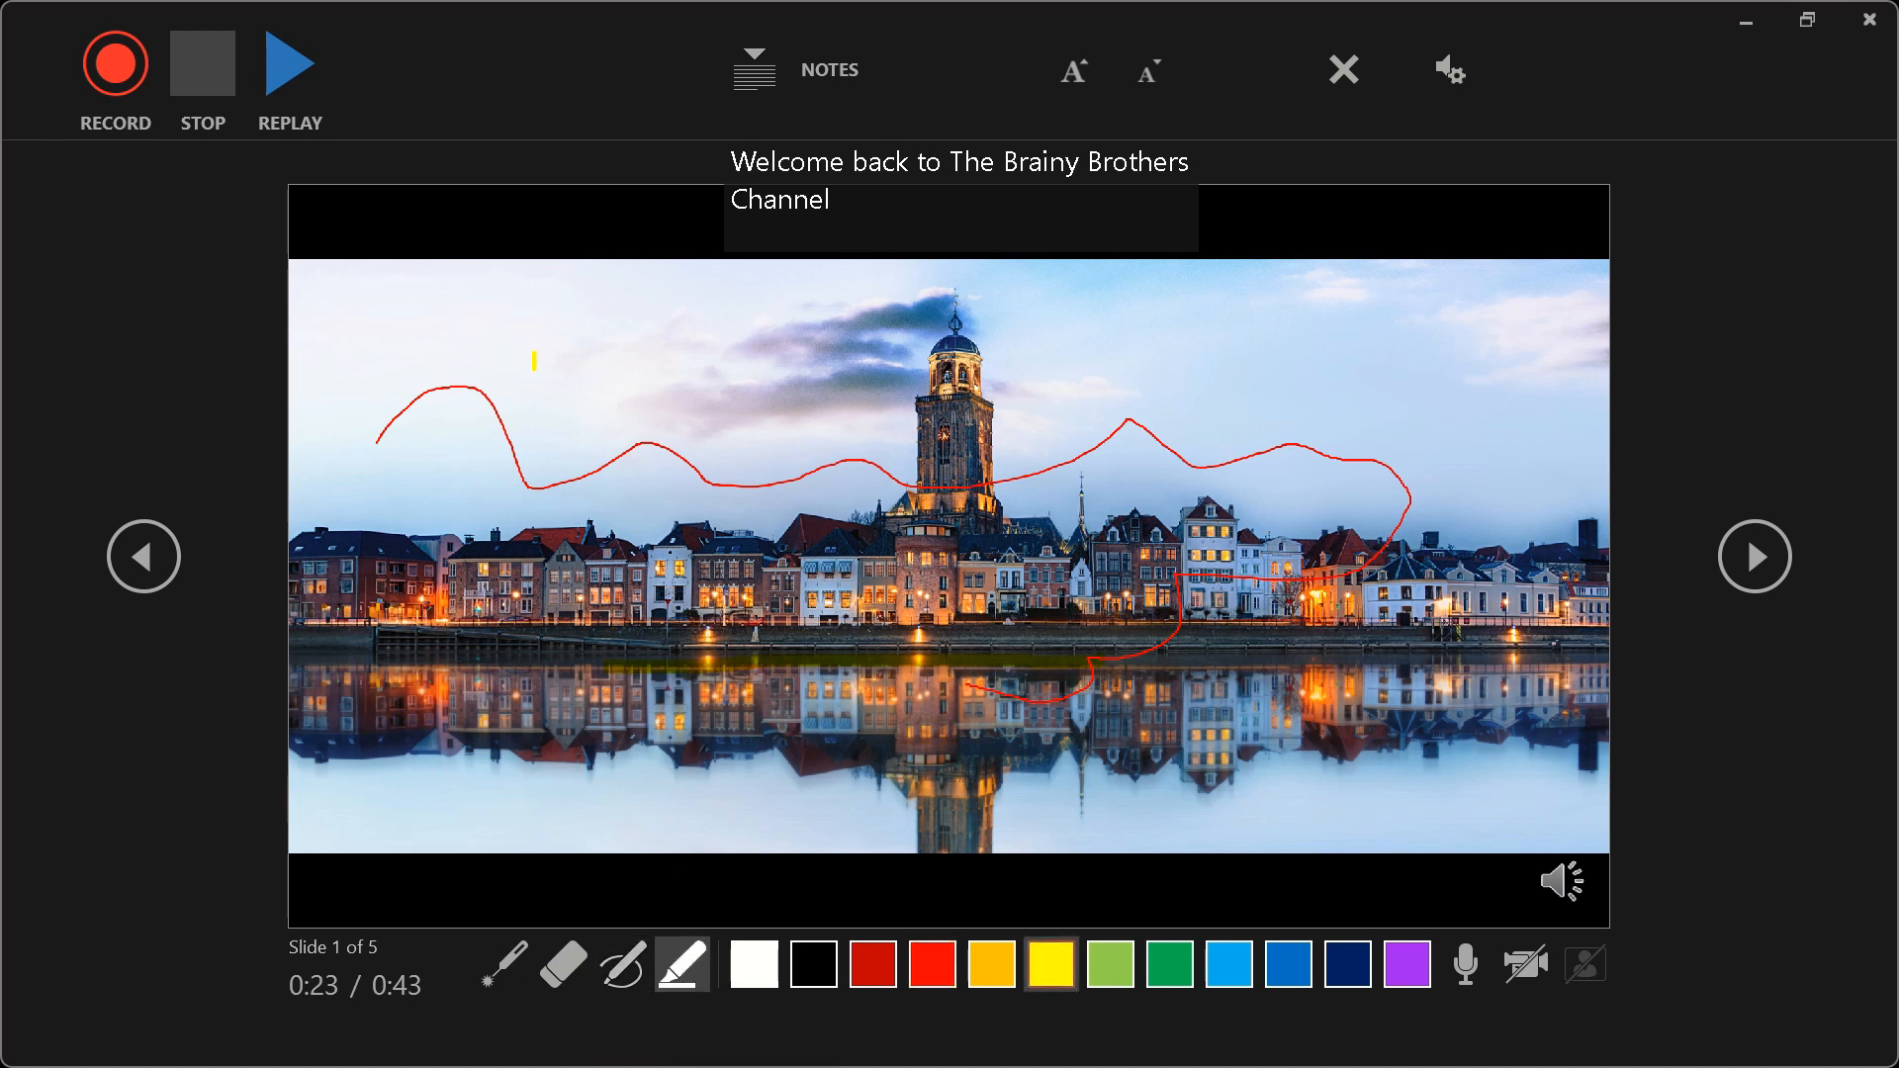
pyautogui.moveTo(534, 361)
pyautogui.mouseDown()
pyautogui.moveTo(730, 394)
pyautogui.moveTo(858, 483)
pyautogui.moveTo(982, 431)
pyautogui.moveTo(994, 299)
pyautogui.moveTo(717, 384)
pyautogui.moveTo(790, 350)
pyautogui.mouseUp()
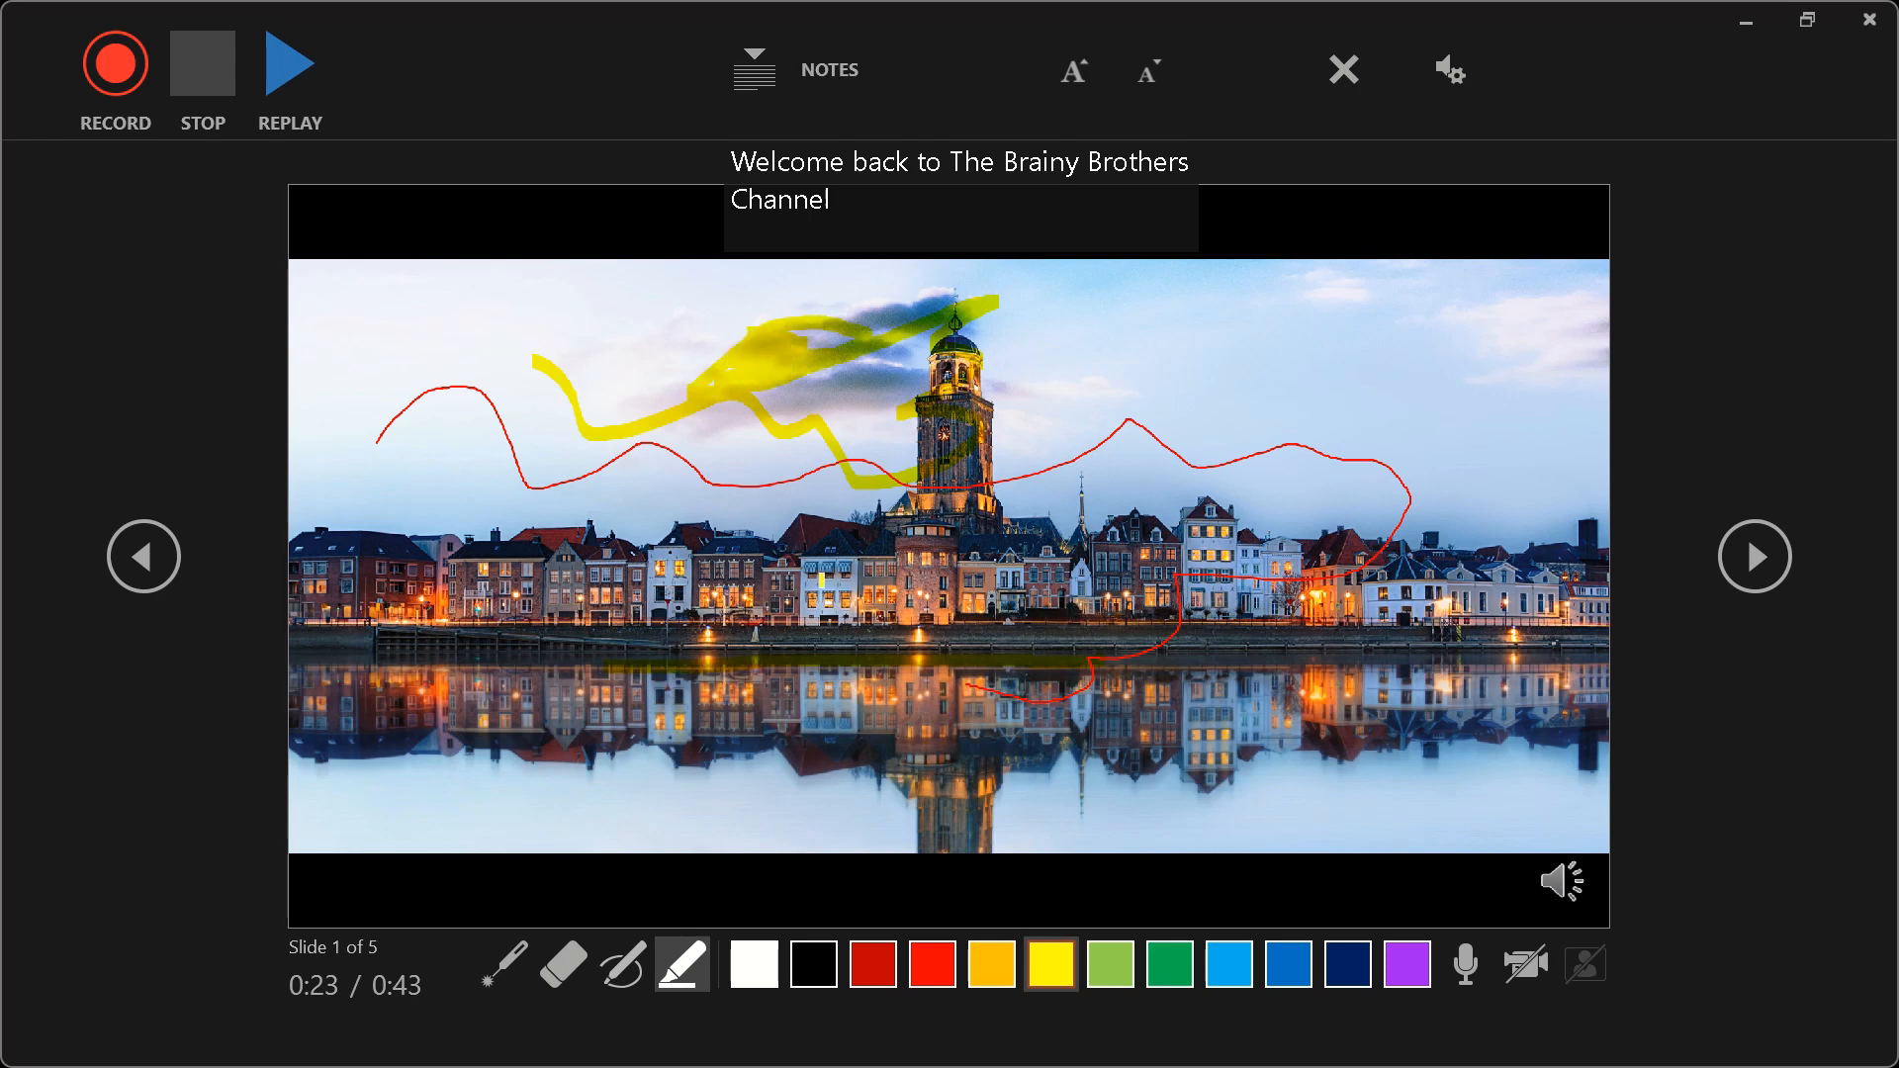
pyautogui.click(568, 984)
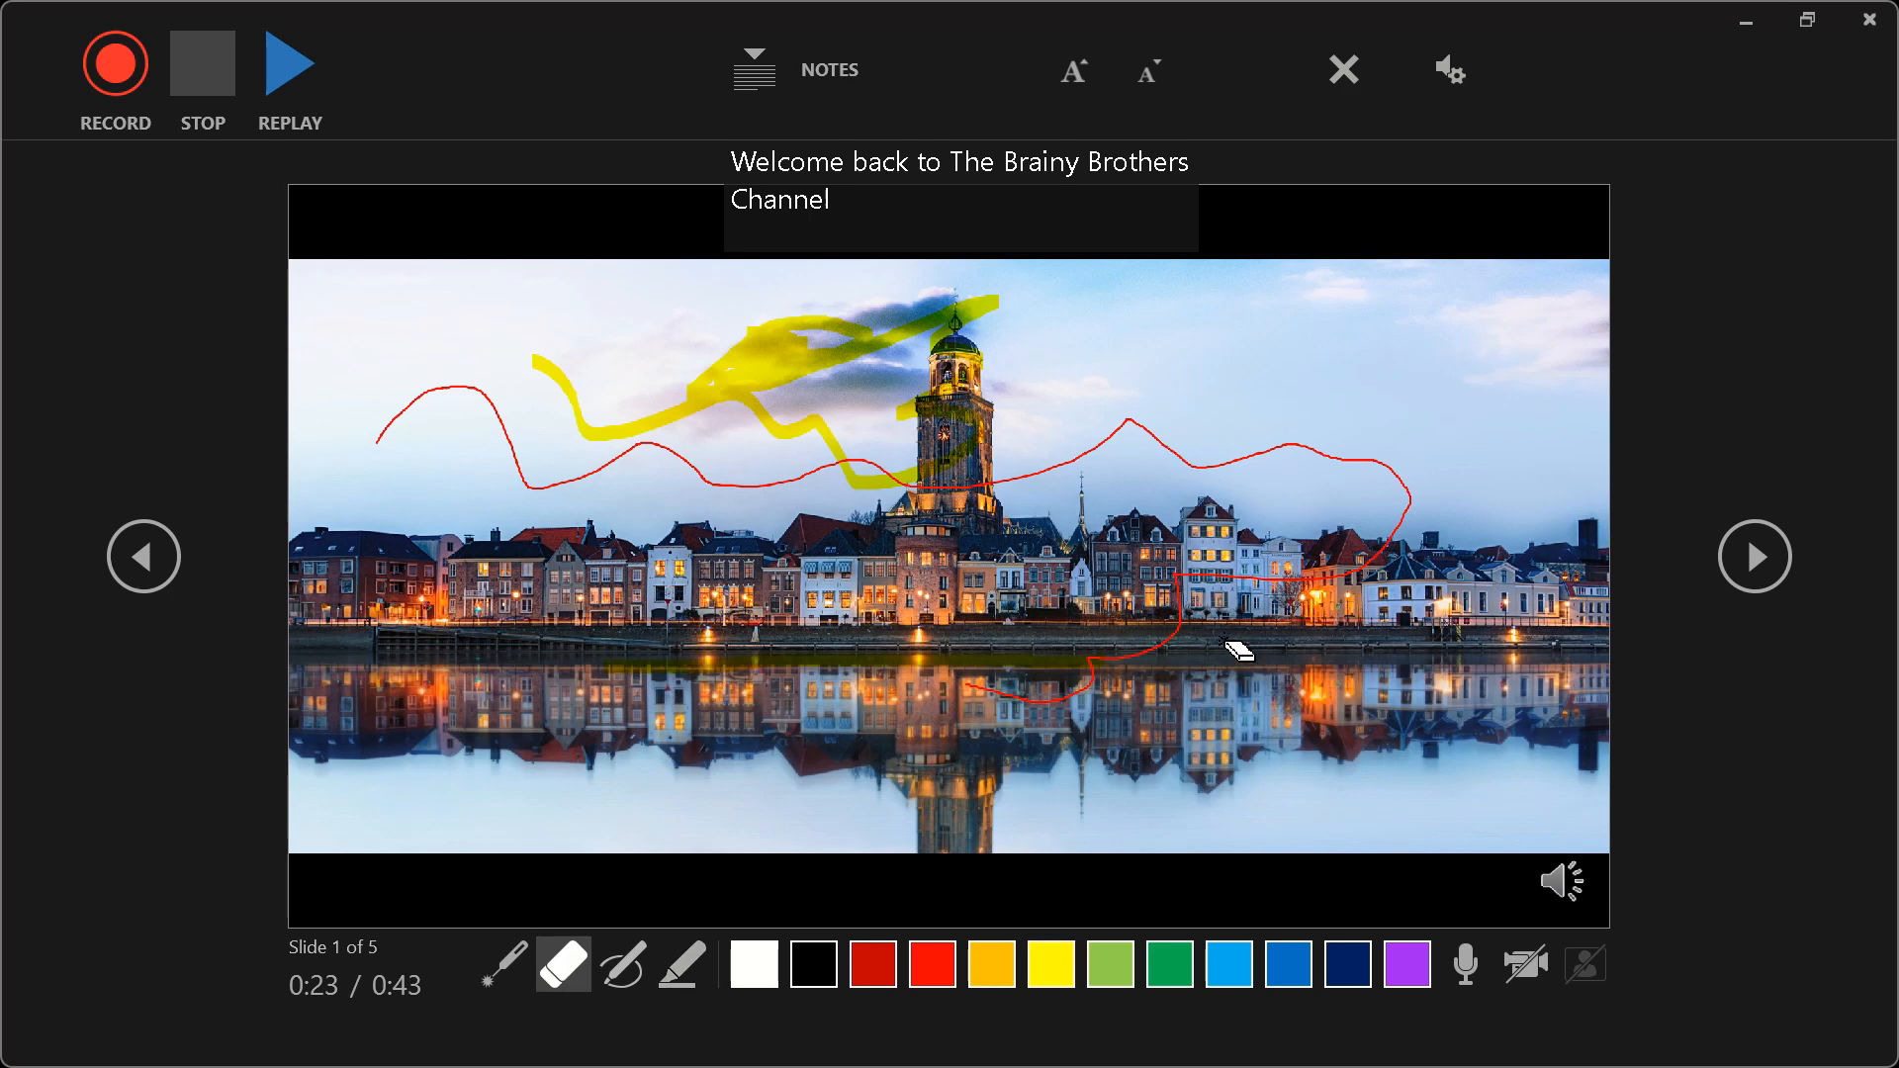
pyautogui.moveTo(1234, 644); pyautogui.dragTo(949, 452)
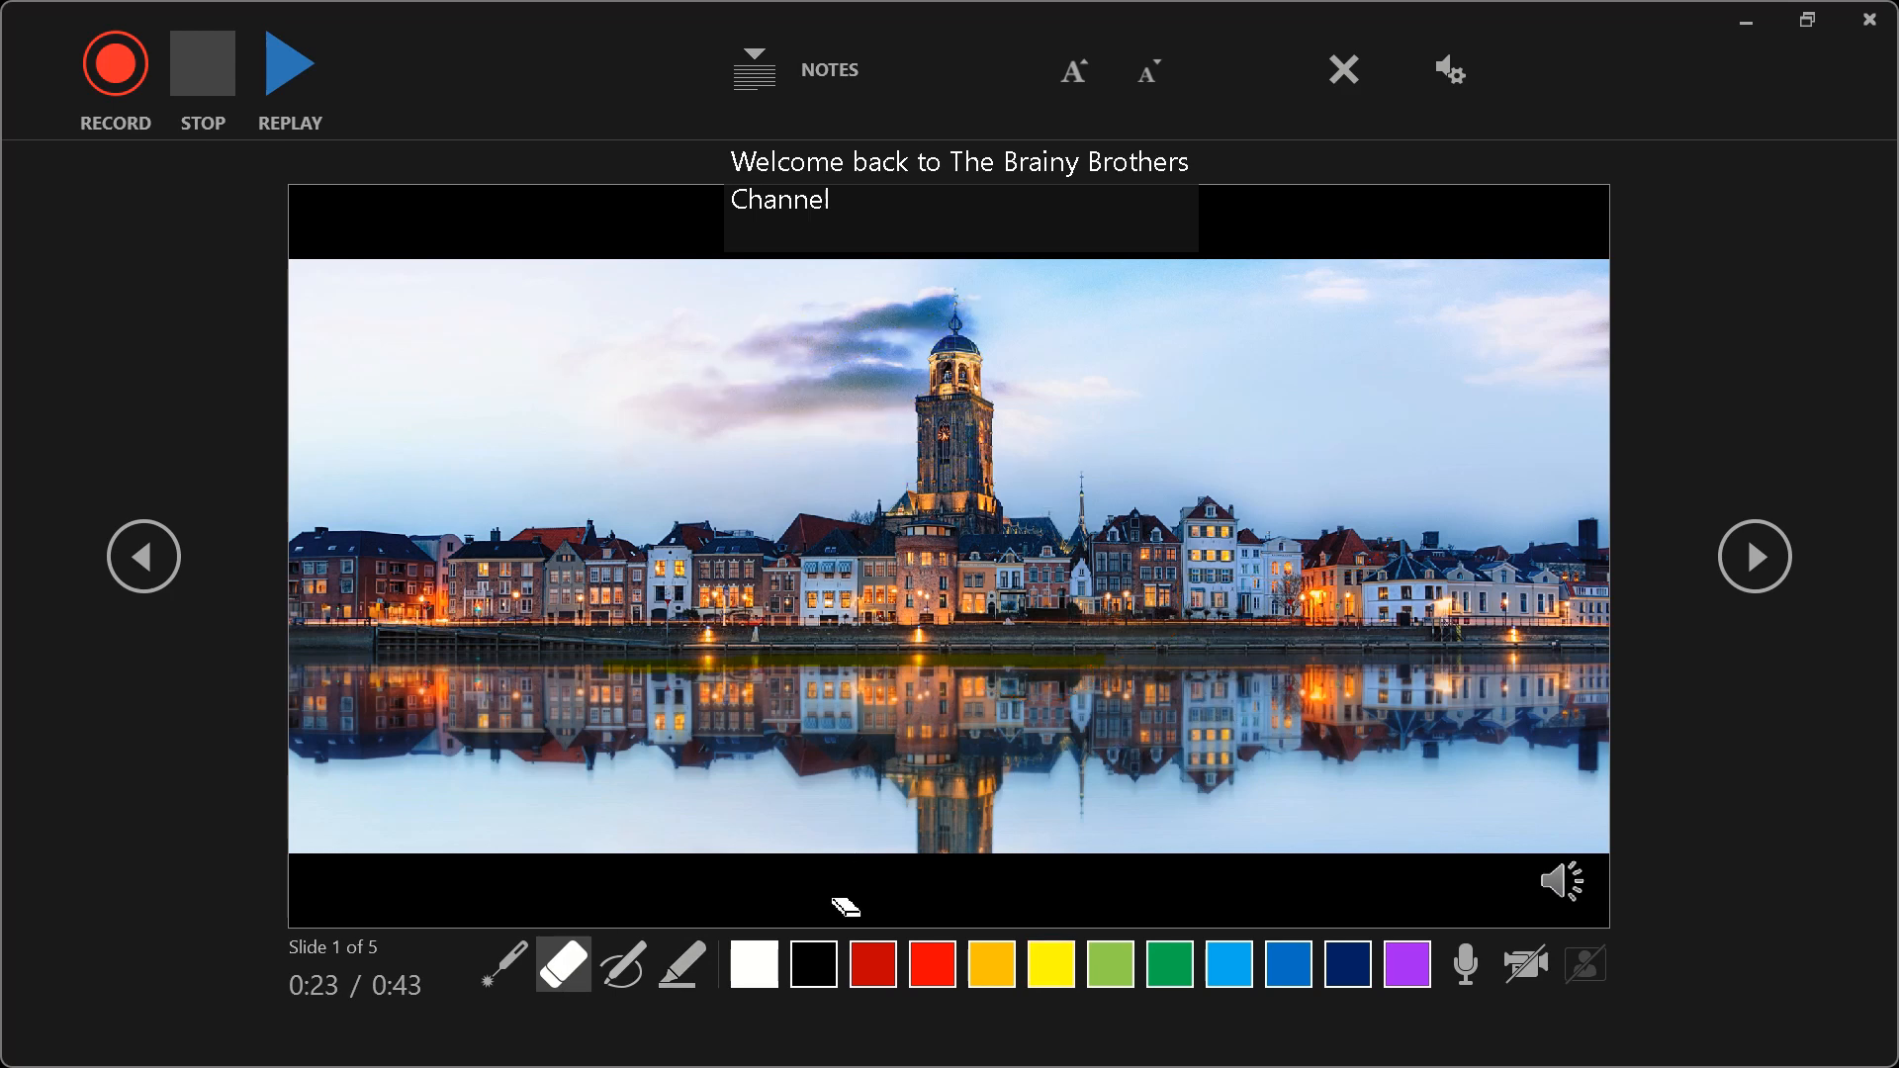
# - Set the highlighter ink to black, and switch the recording microphone off and back on
pyautogui.click(814, 966)
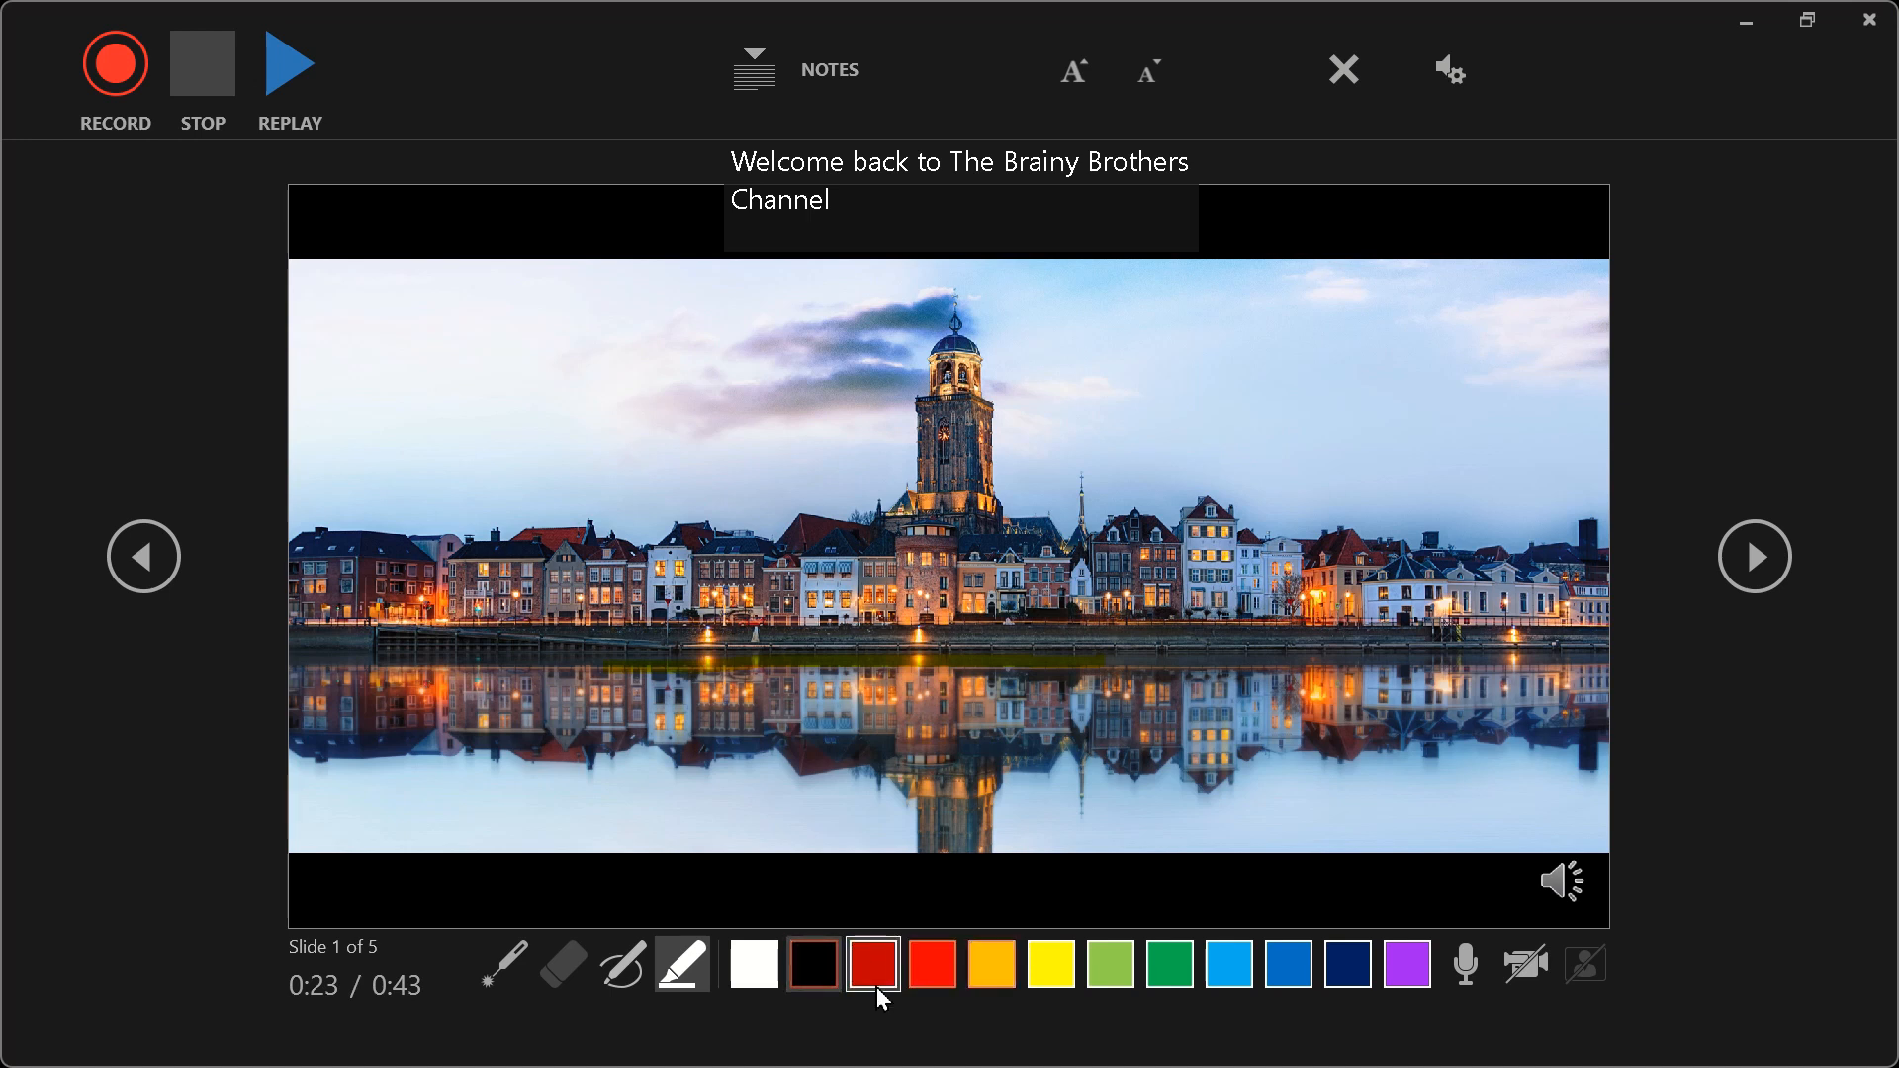
pyautogui.click(1467, 965)
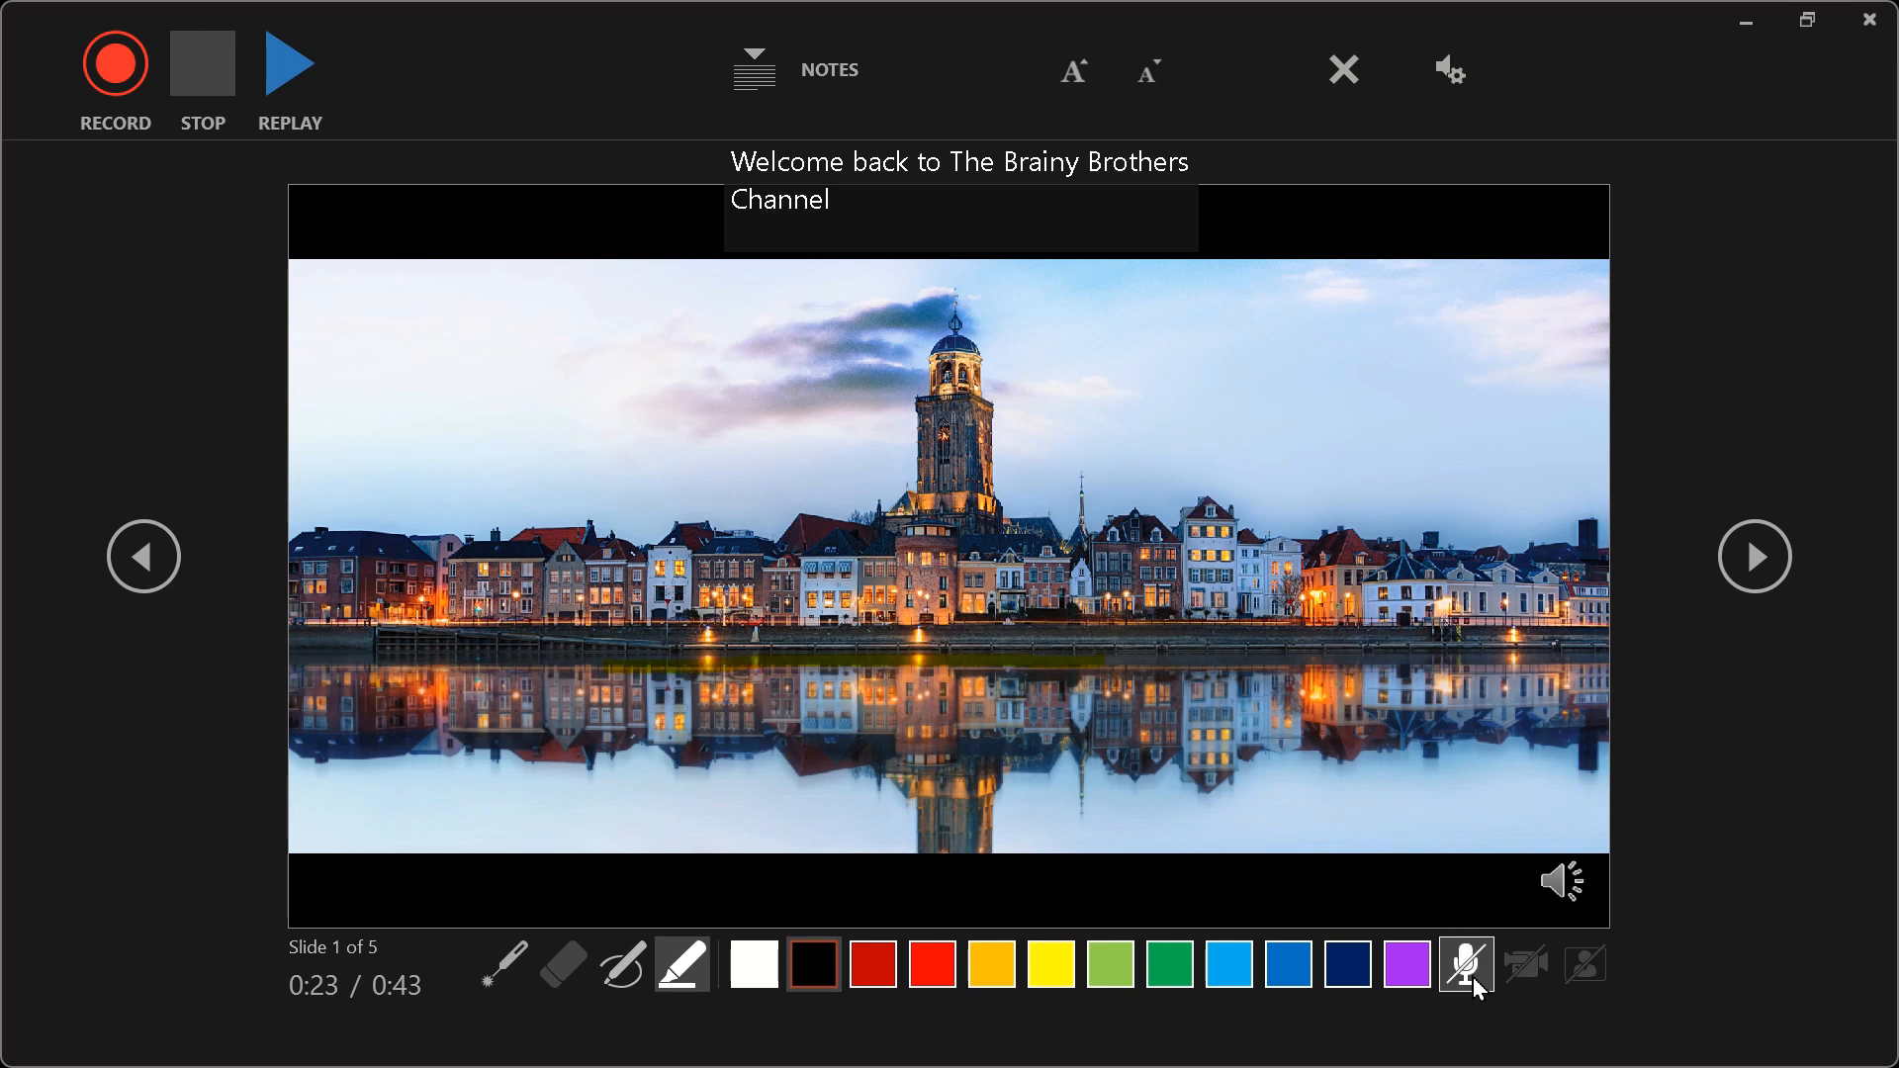
pyautogui.click(1474, 979)
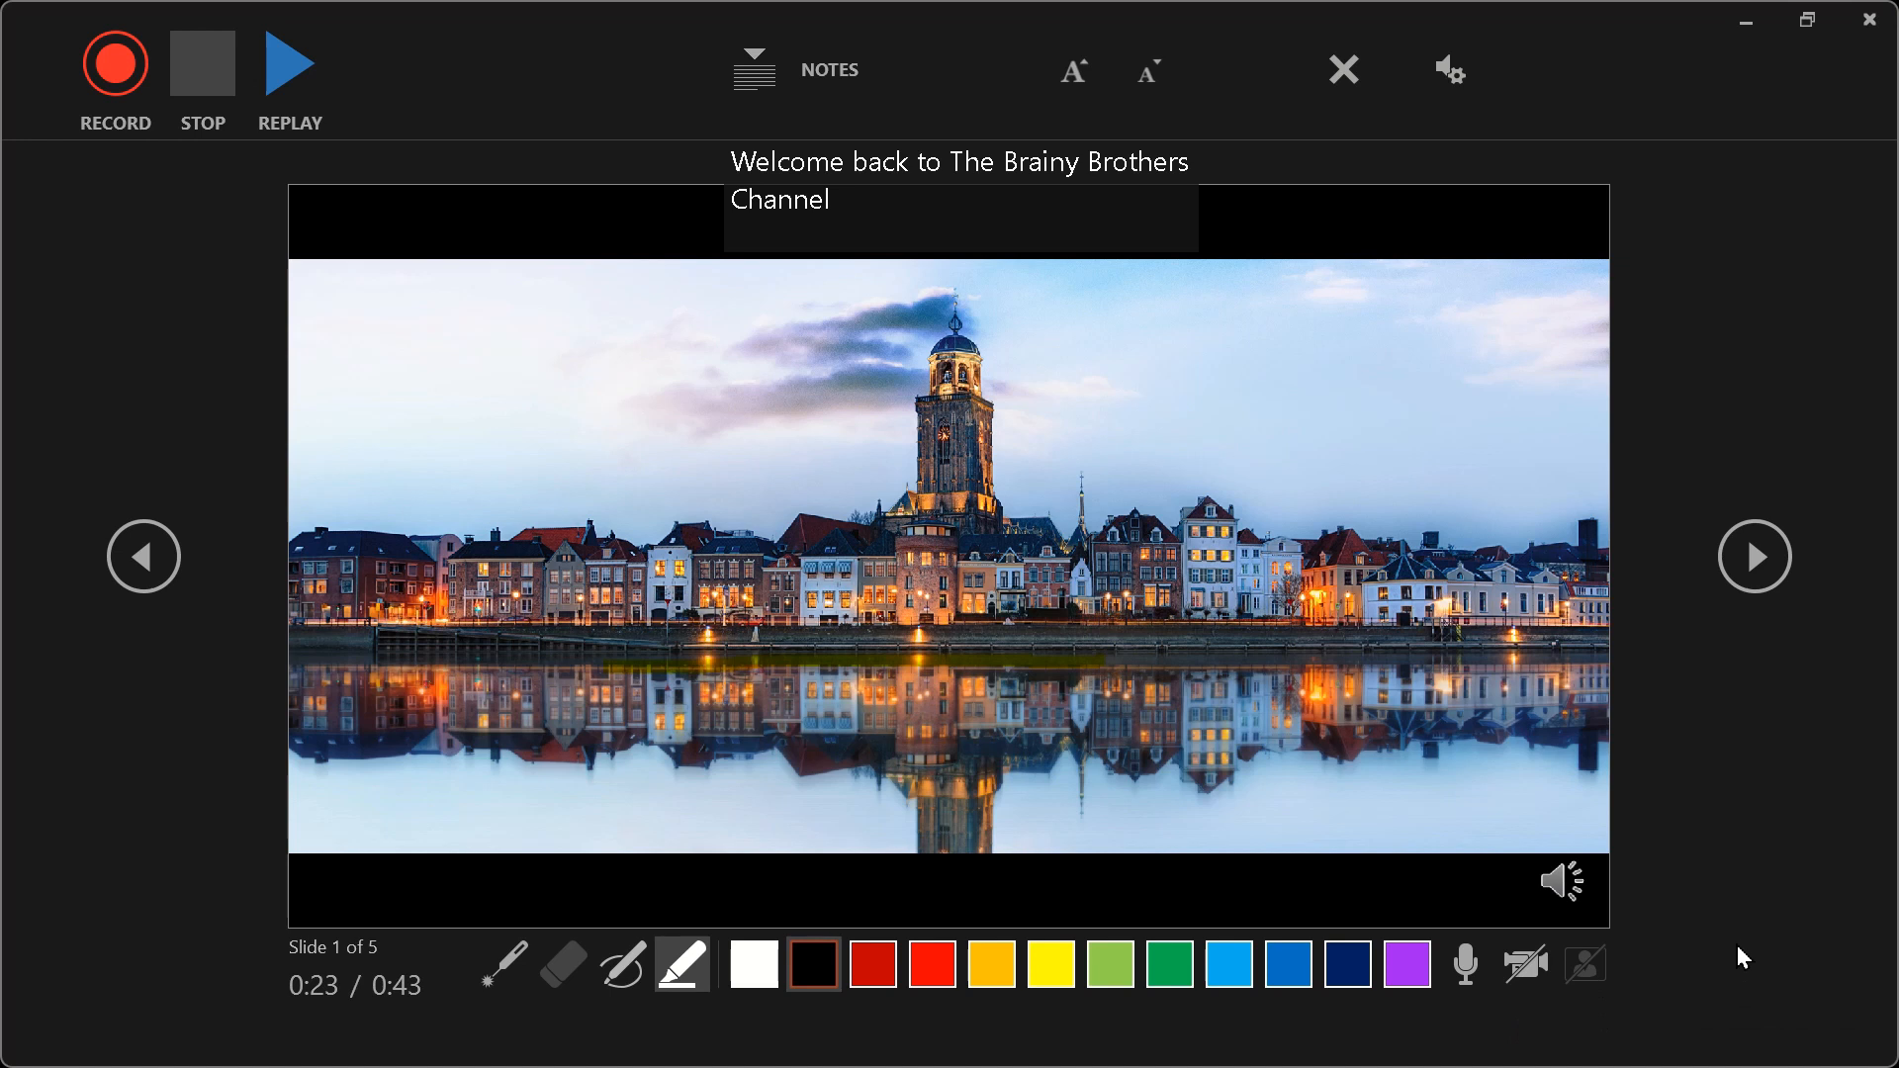
# - Look at the options for clearing recordings without choosing one, and display the microphone and camera device choices
pyautogui.click(1352, 90)
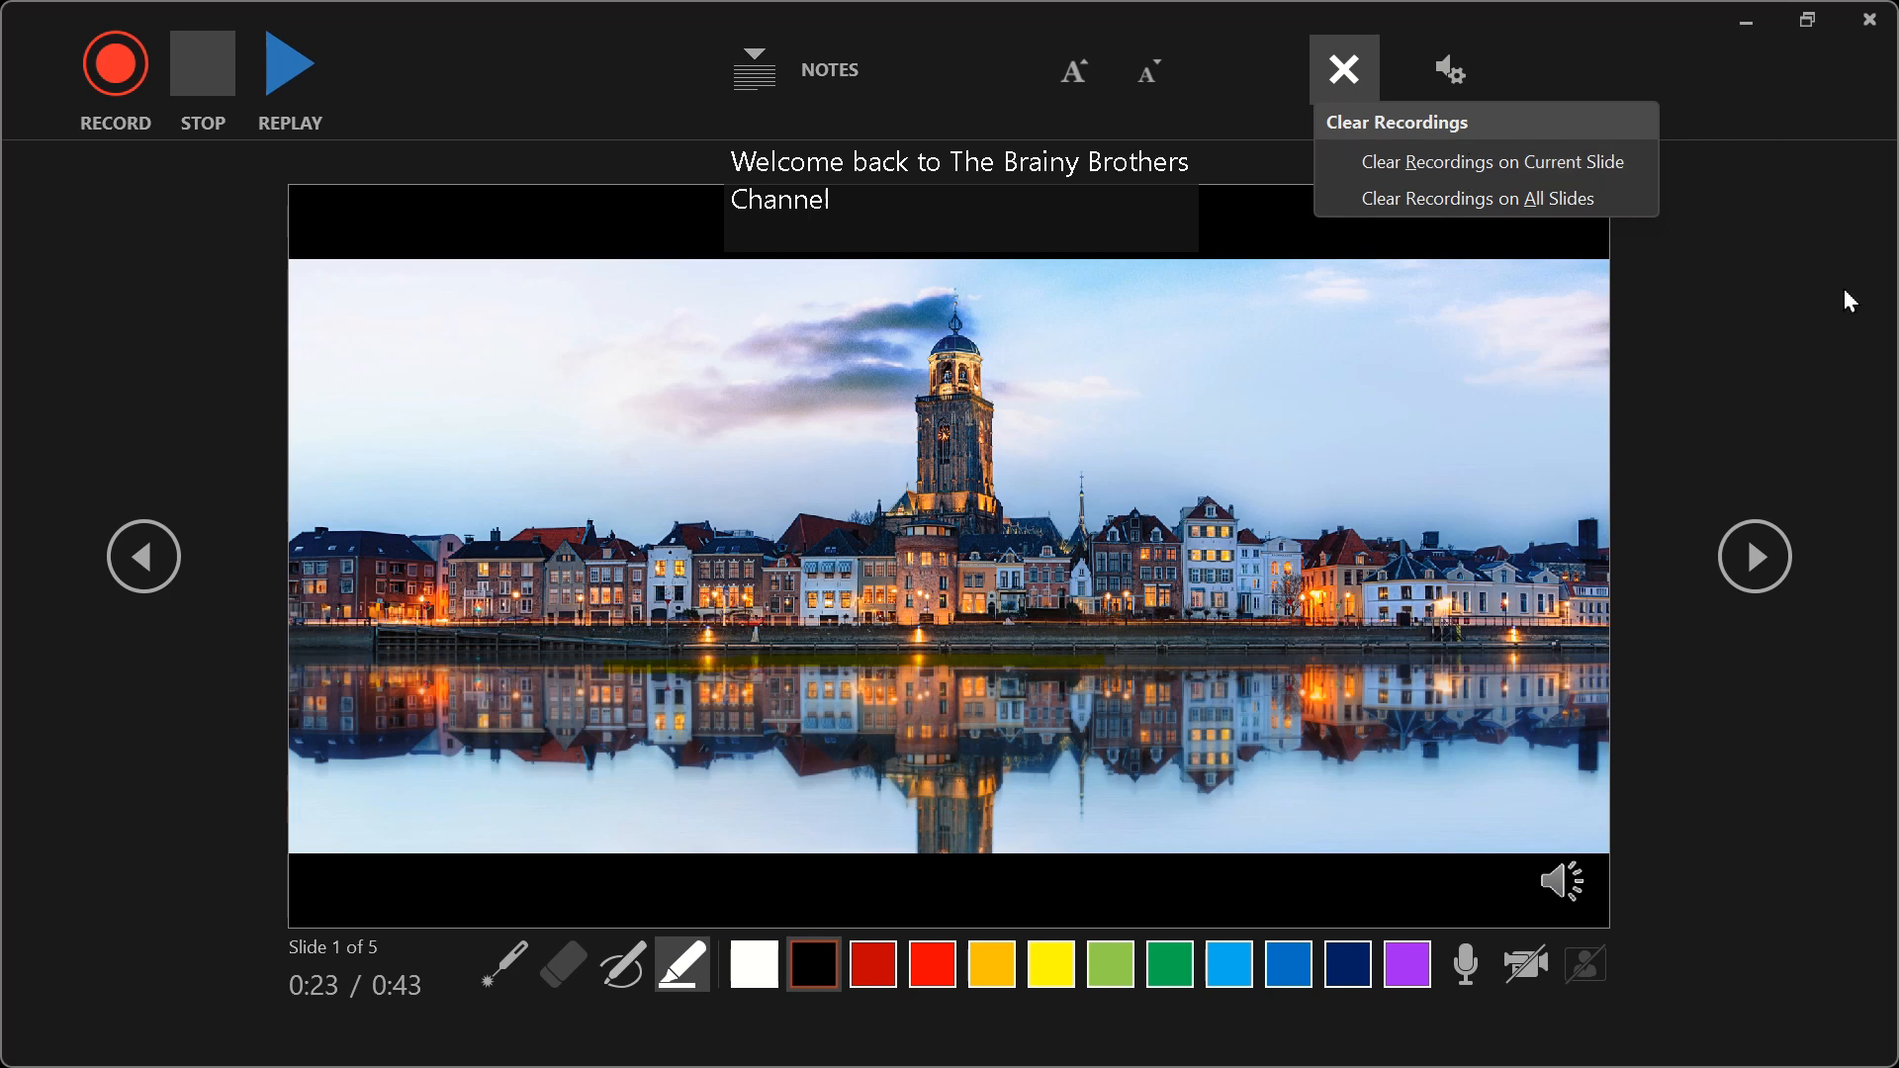
pyautogui.click(1878, 335)
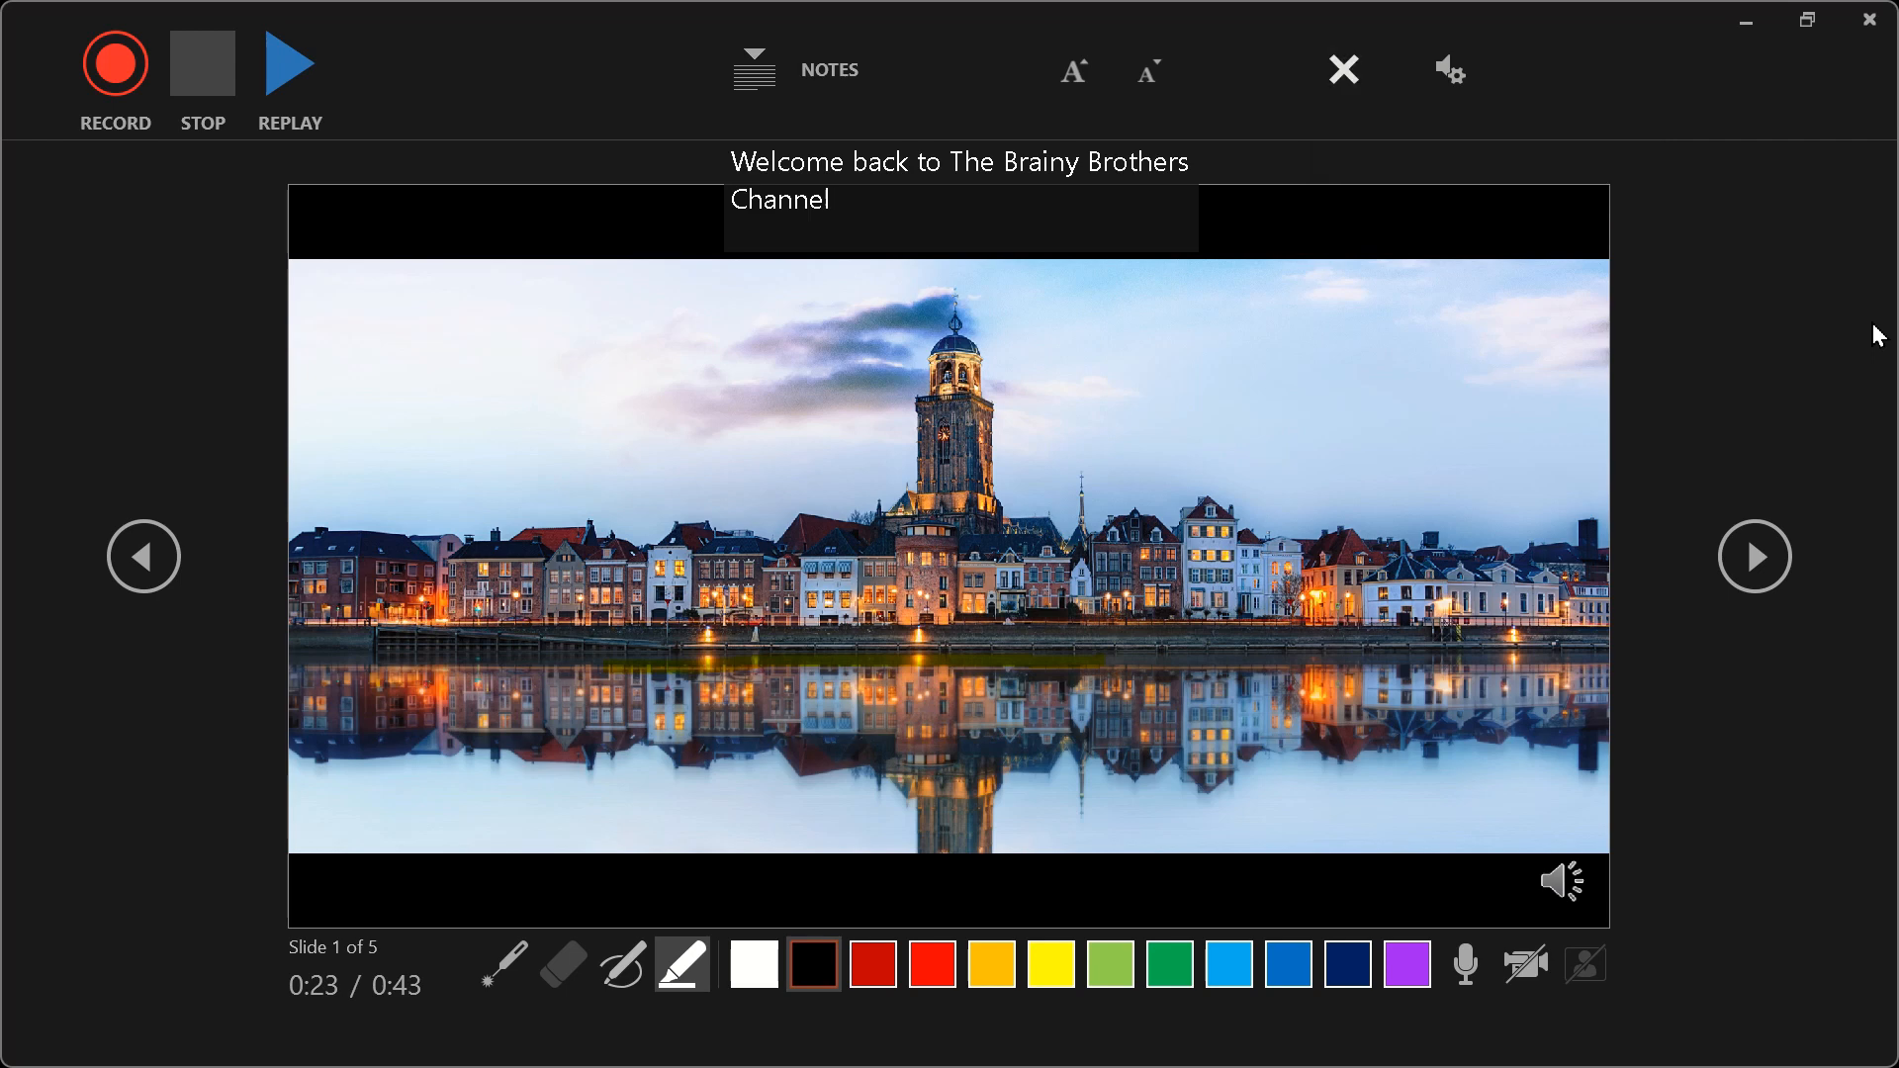
pyautogui.click(1461, 99)
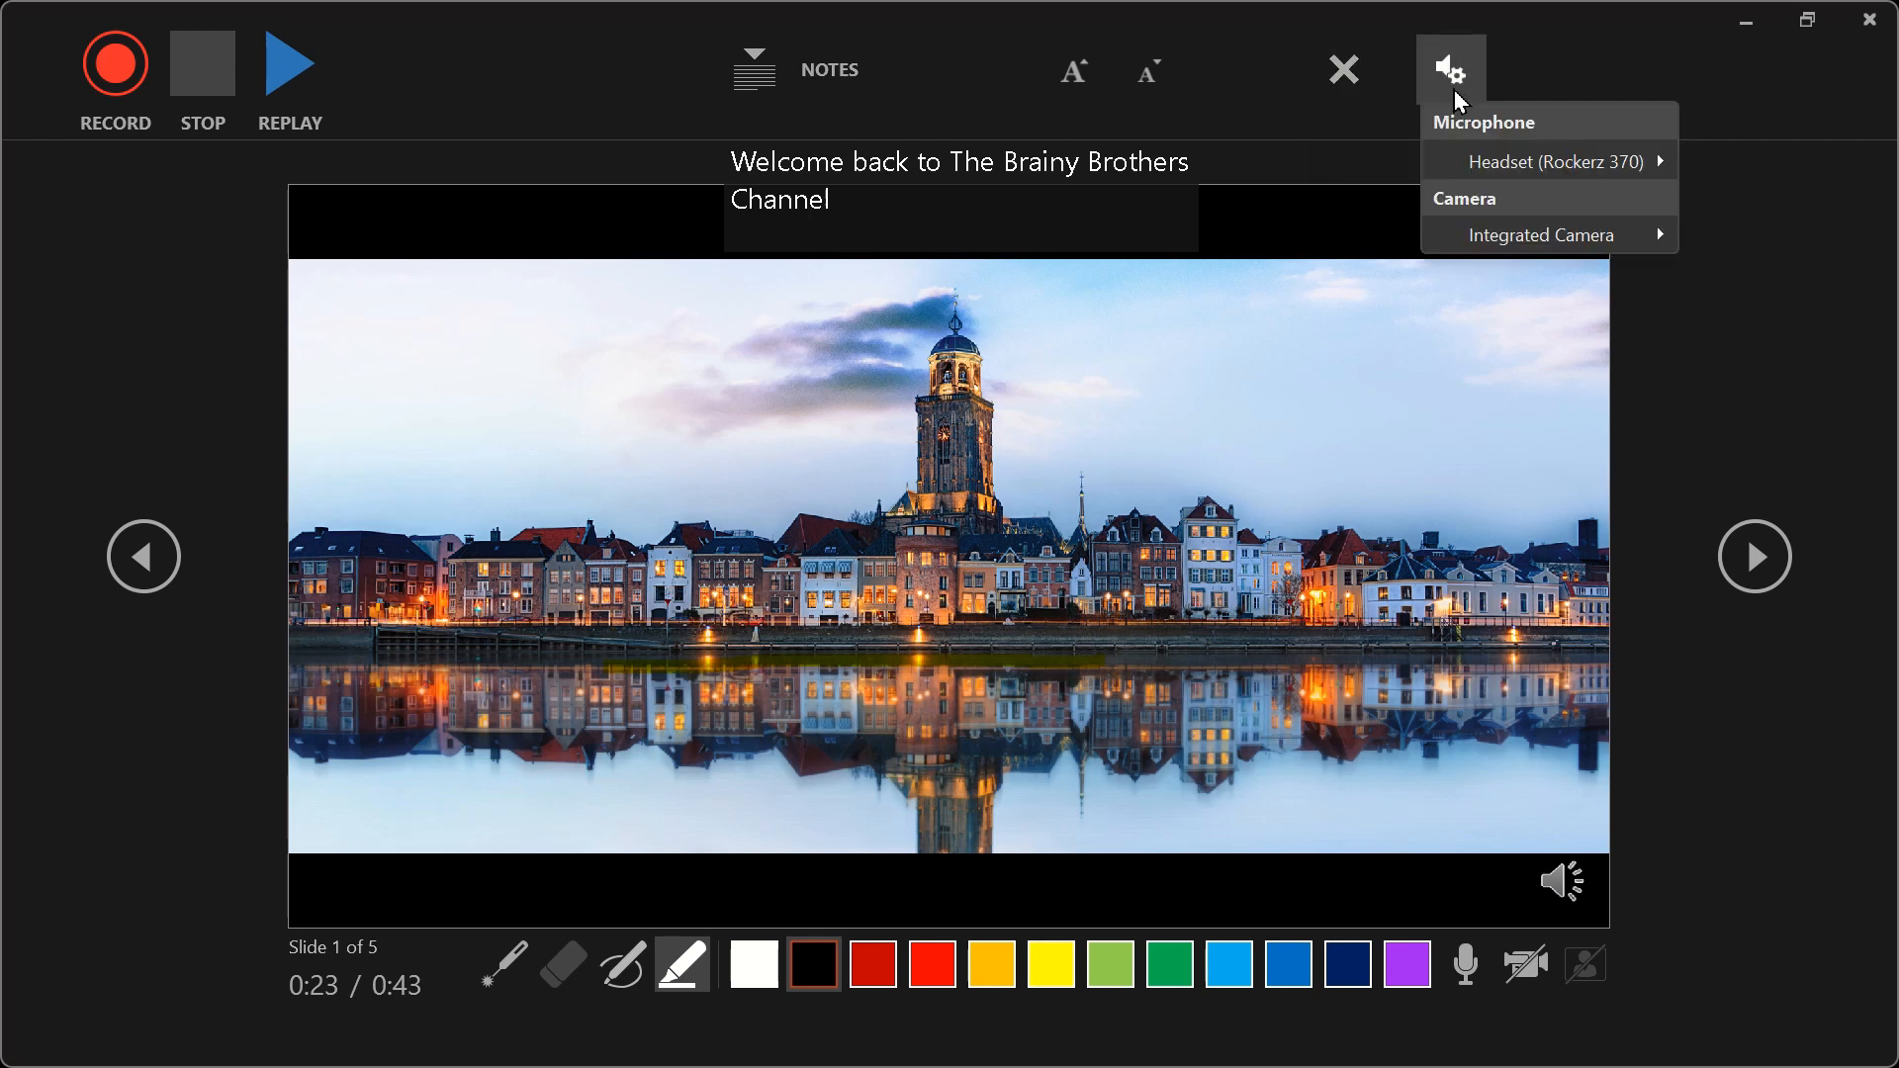
# - Look at the available microphone devices without changing the selection, and close the slide show recording window
pyautogui.moveTo(1566, 170)
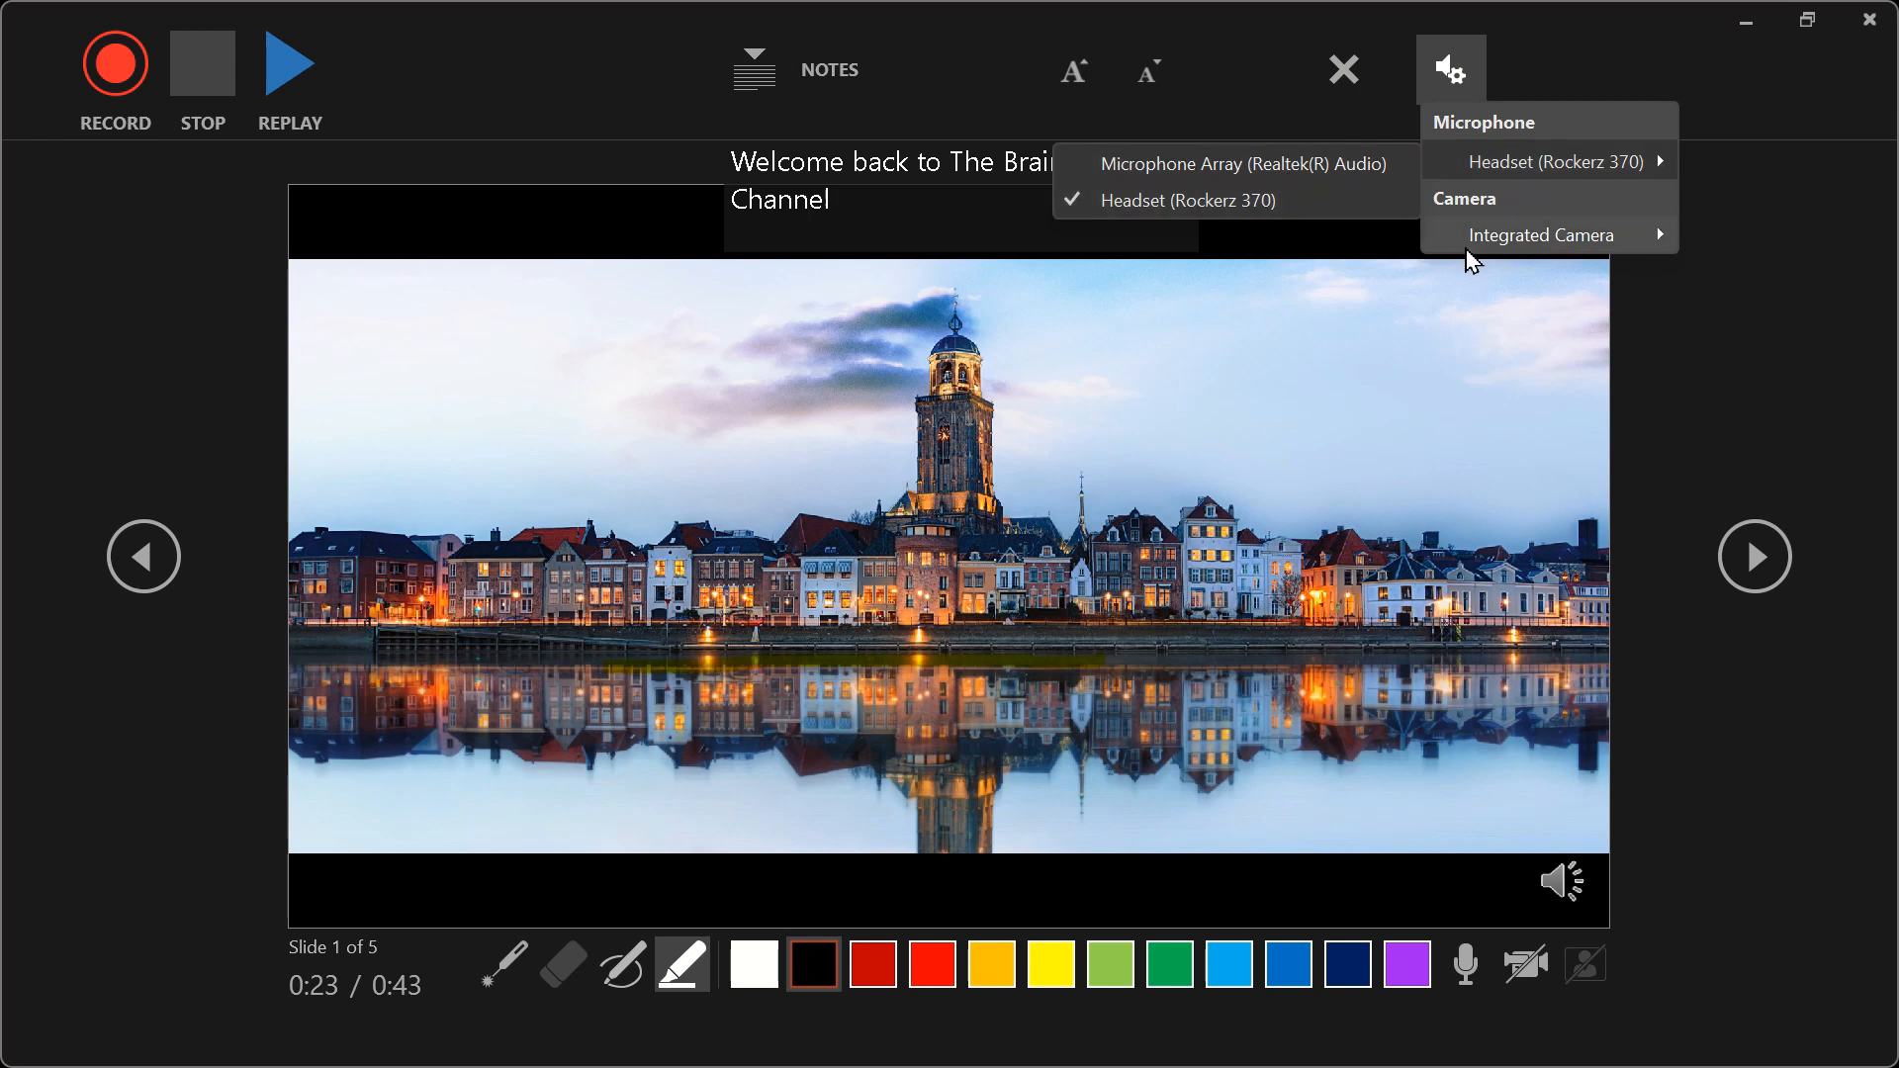
pyautogui.moveTo(1471, 242)
pyautogui.click(1744, 396)
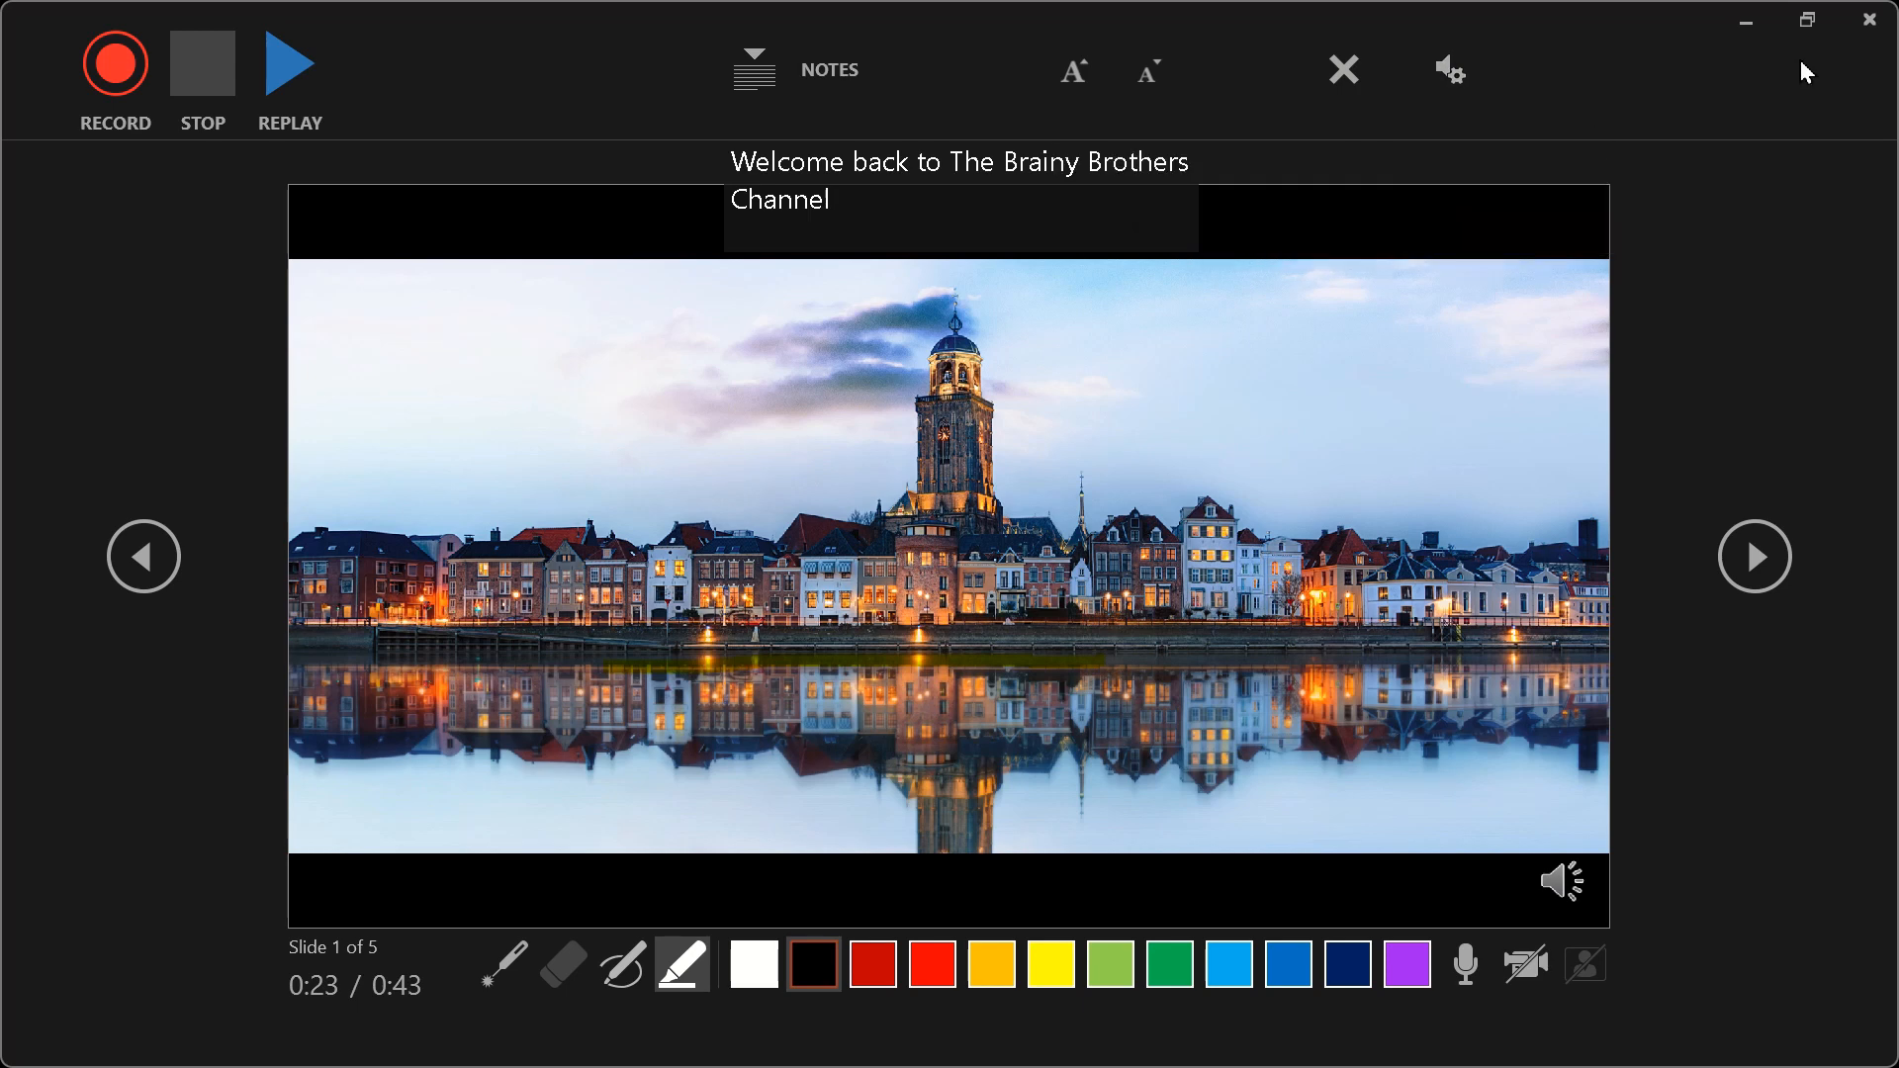
pyautogui.click(1869, 21)
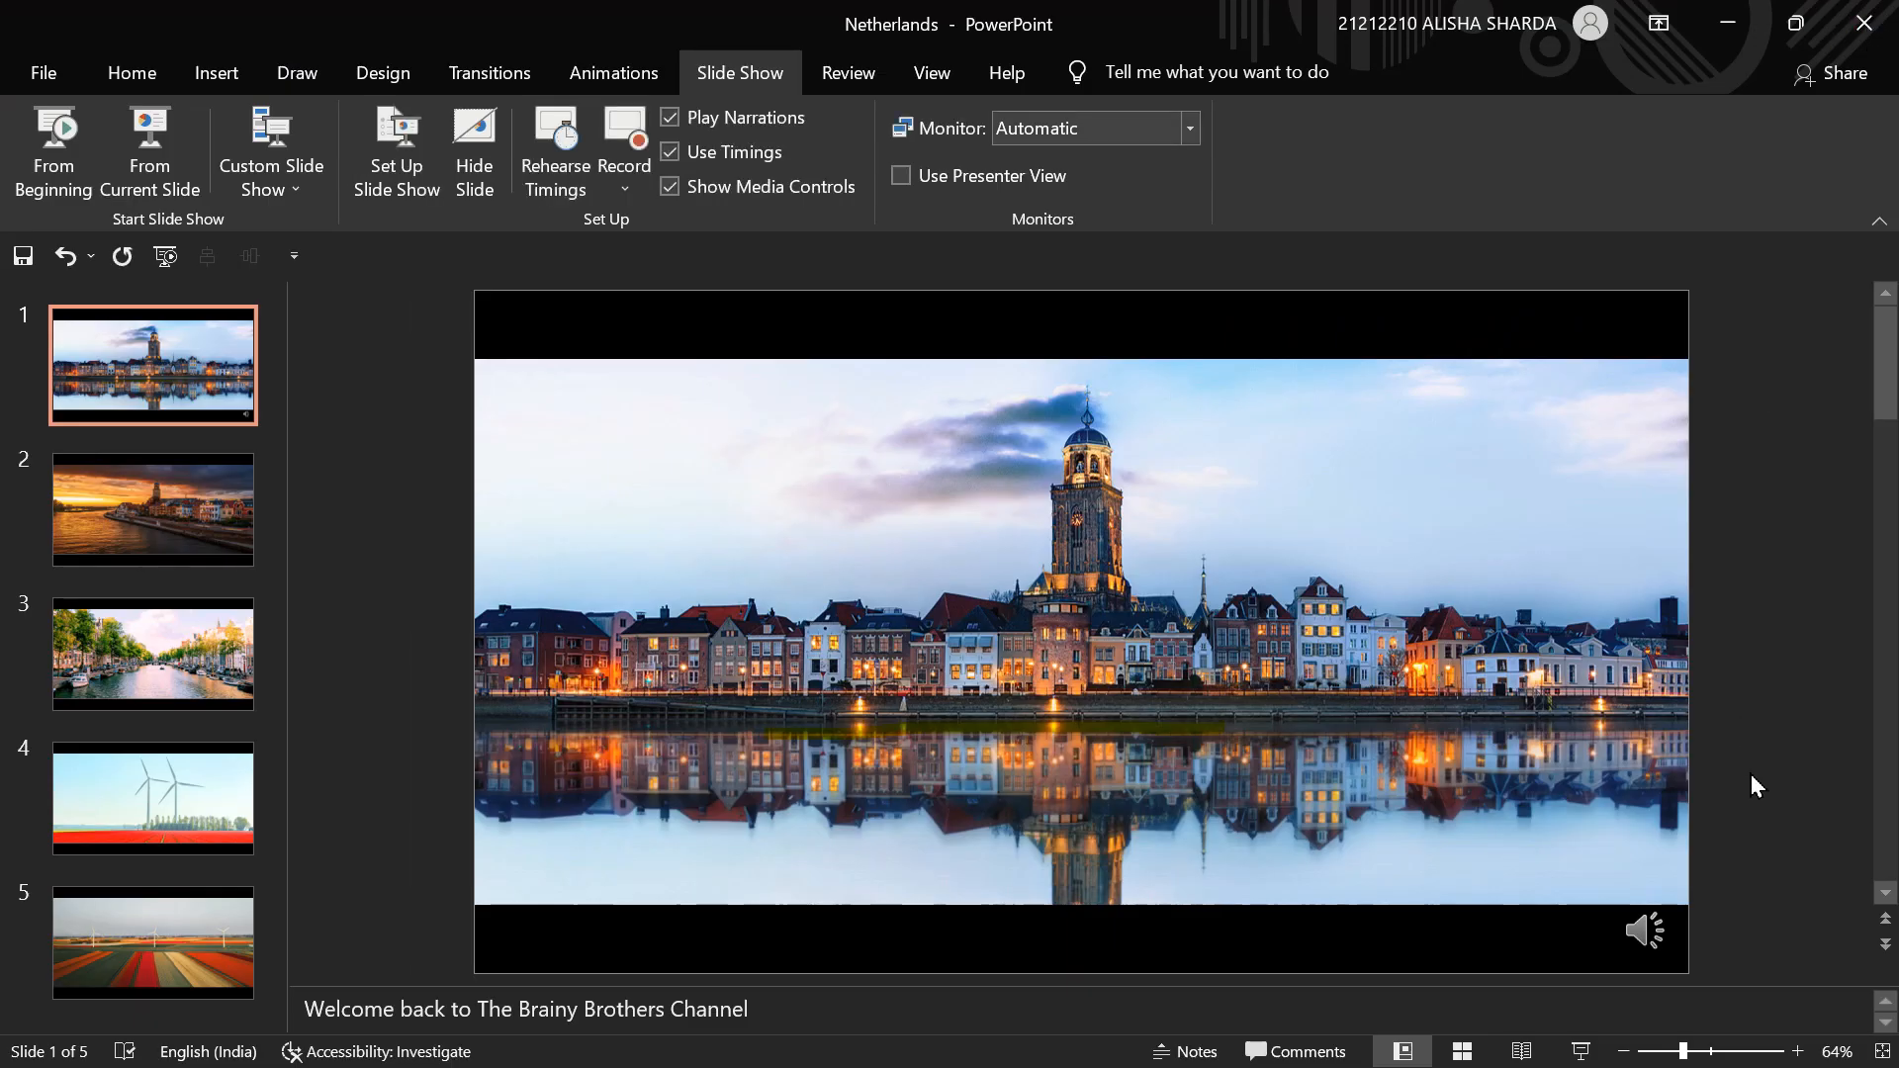
# - Play parts of slide 1's recorded narration, skipping ahead twice before pausing, and display the slide's transition timing settings
pyautogui.click(1645, 930)
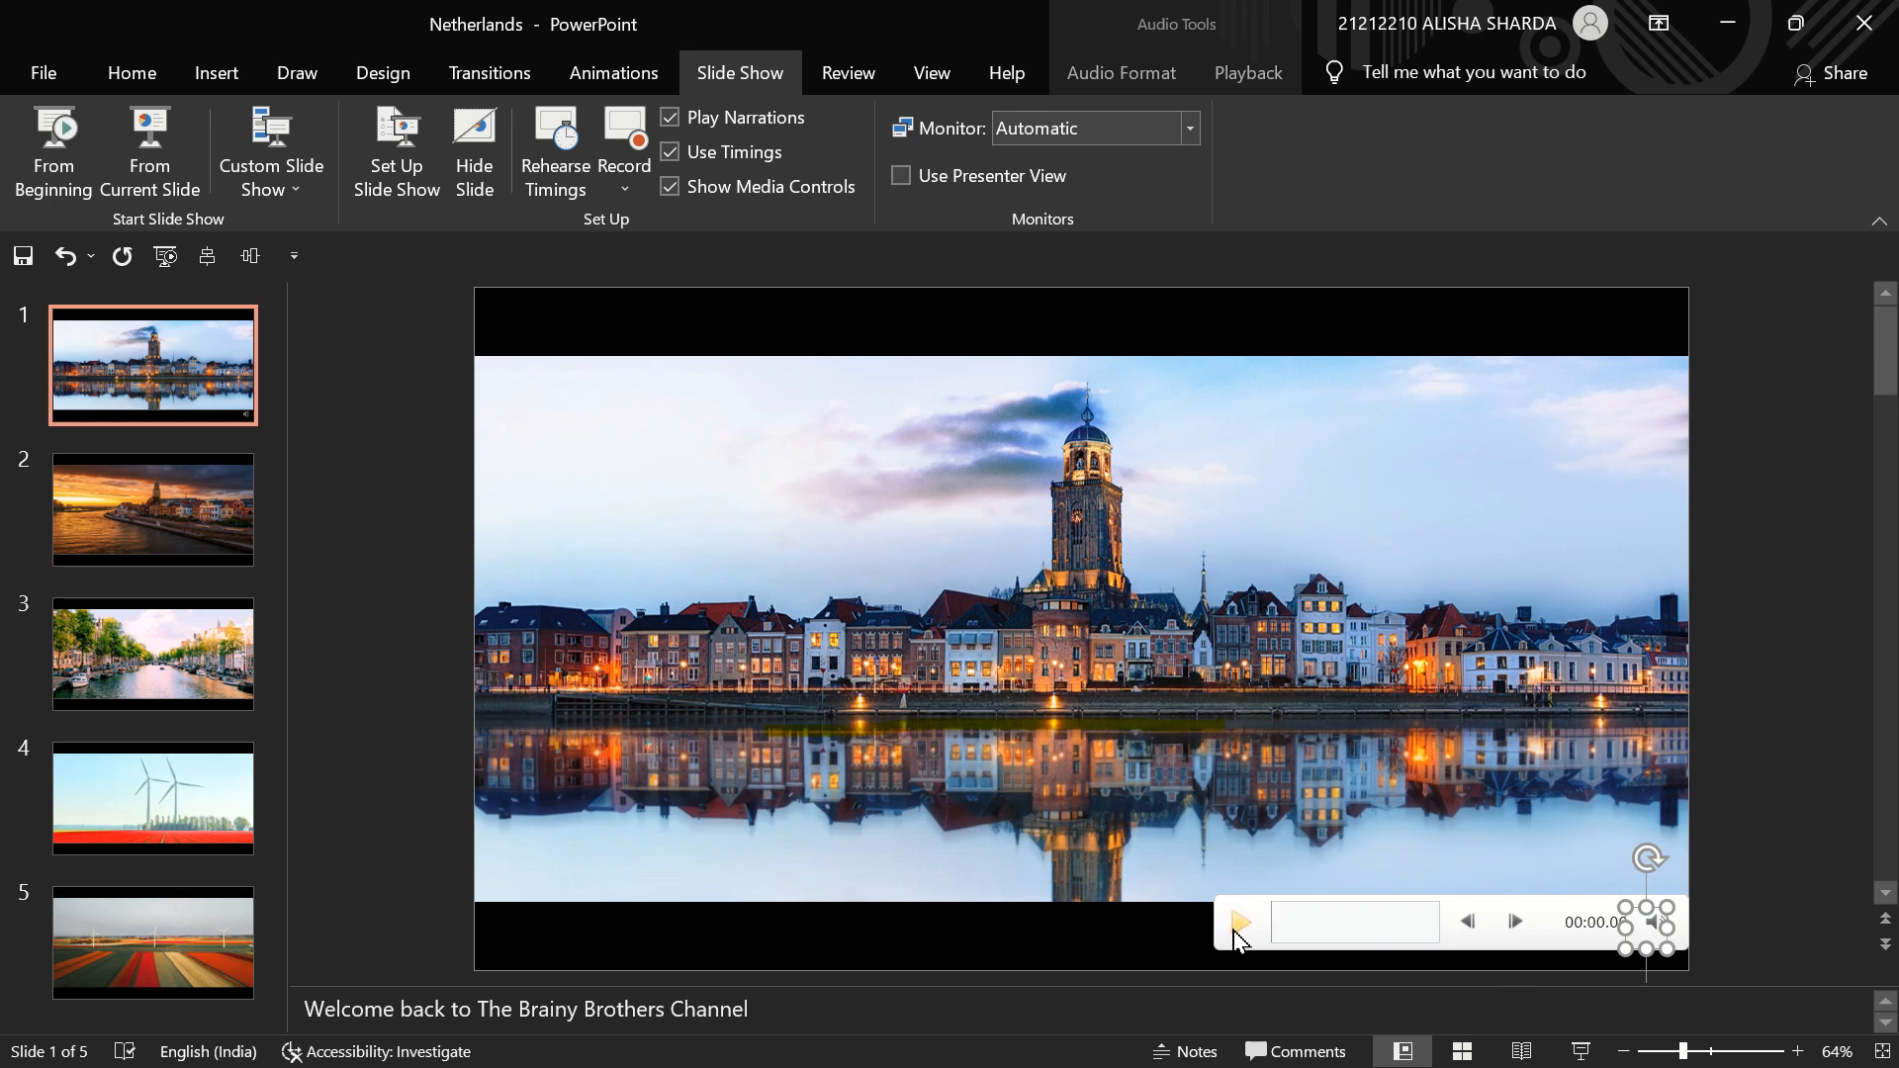
pyautogui.click(1239, 924)
pyautogui.click(1316, 922)
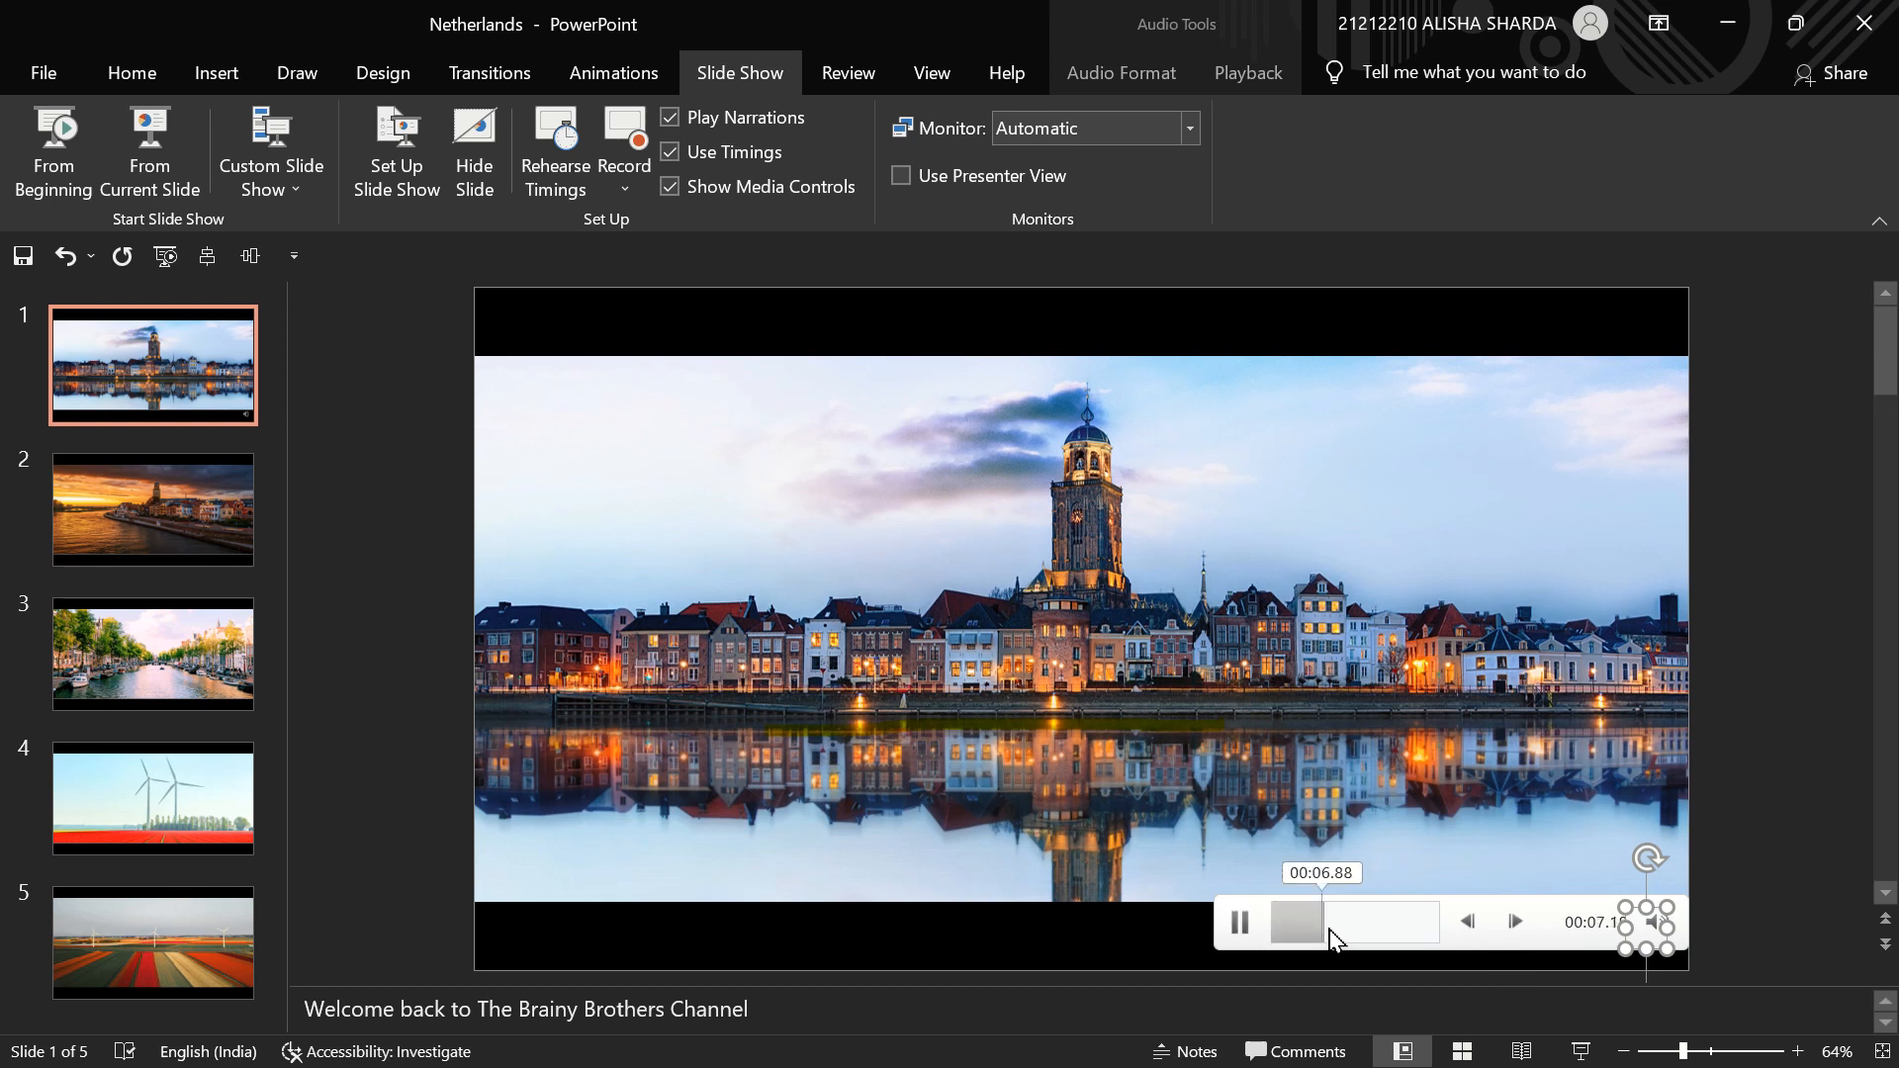
pyautogui.click(1383, 934)
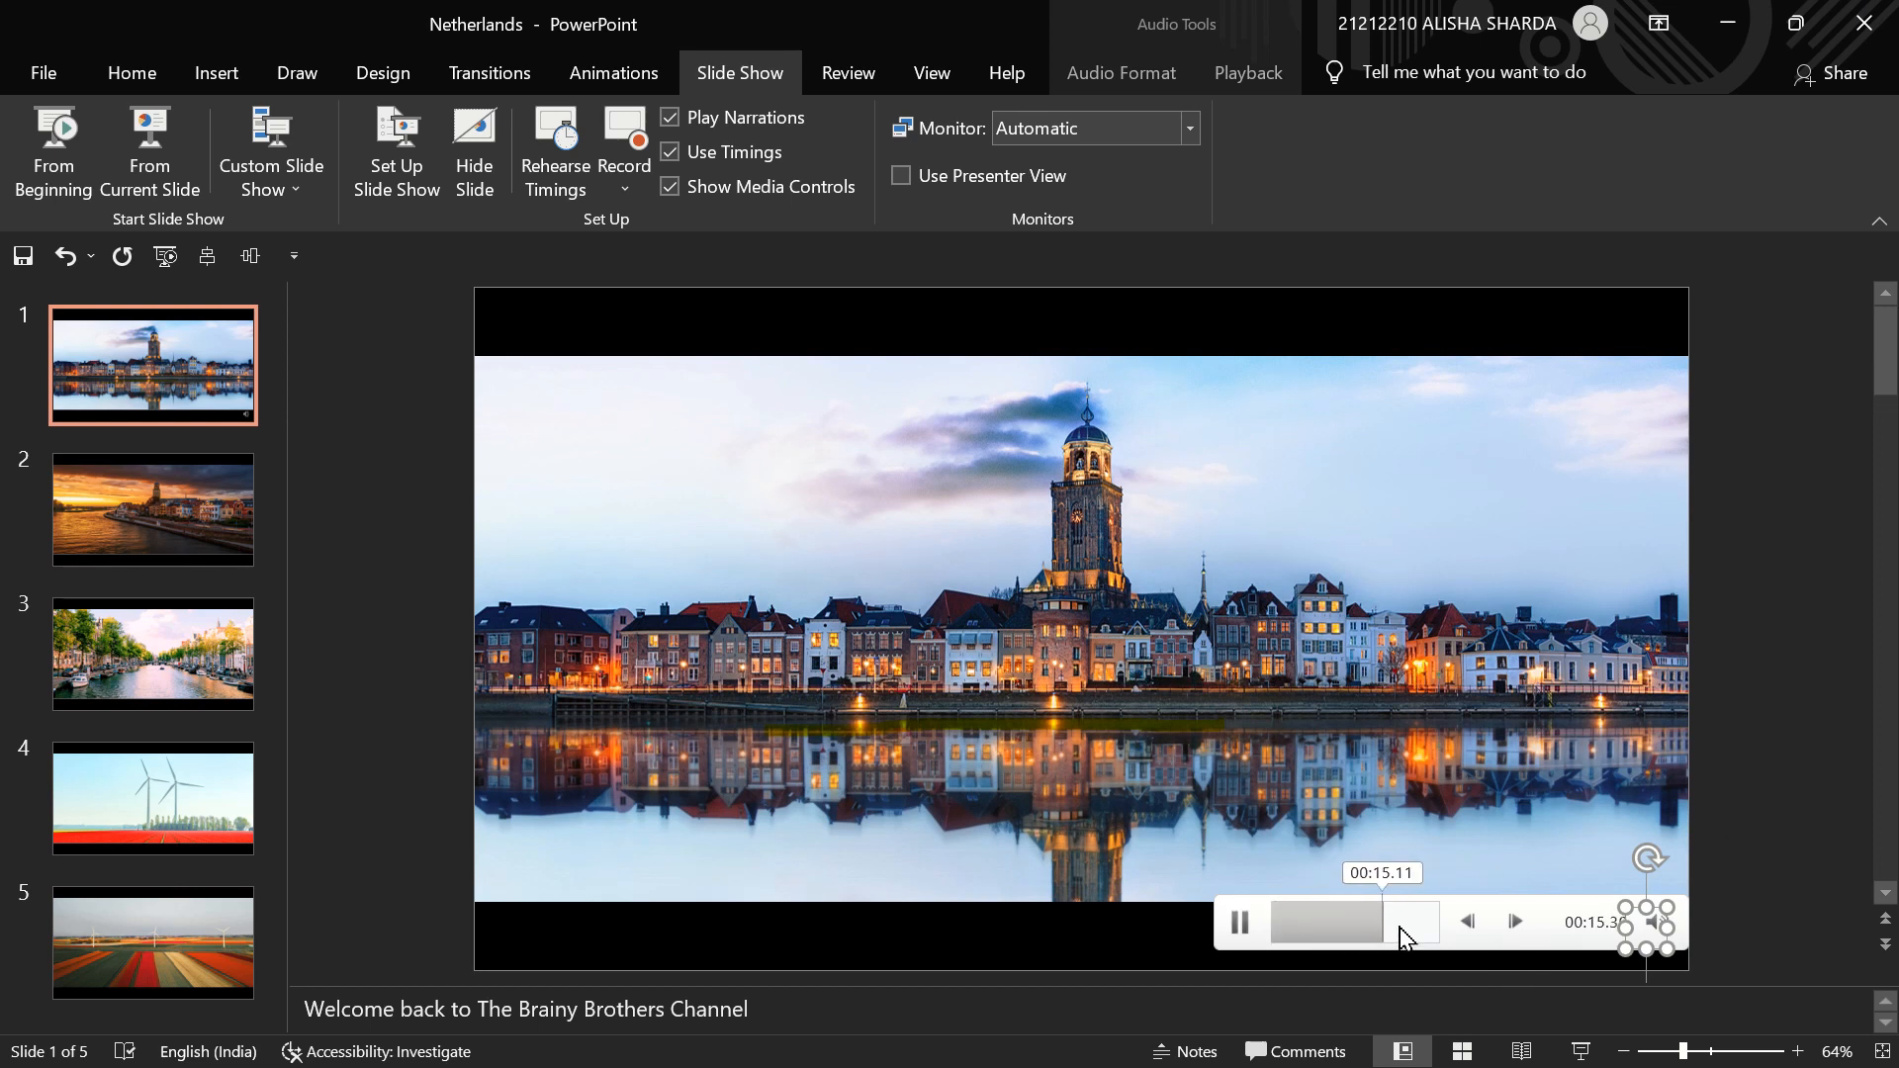
pyautogui.click(1235, 929)
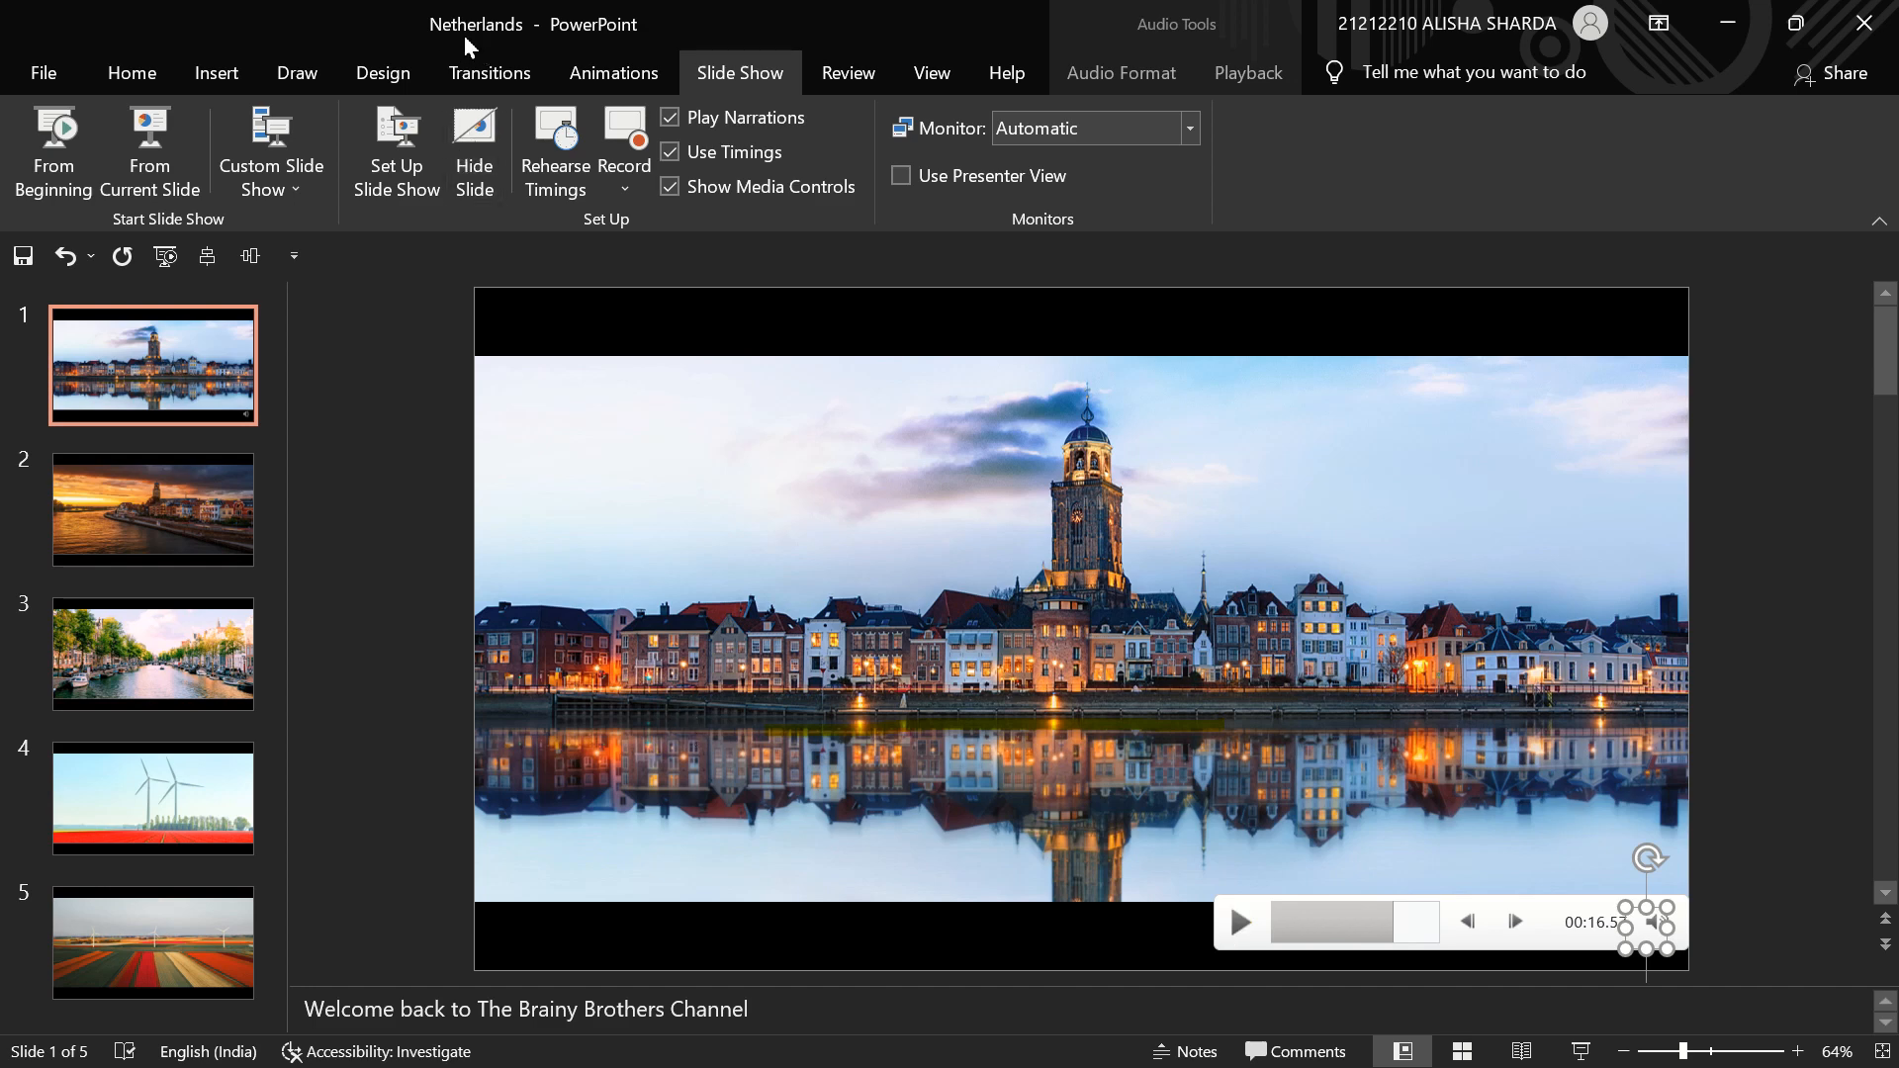
pyautogui.click(476, 83)
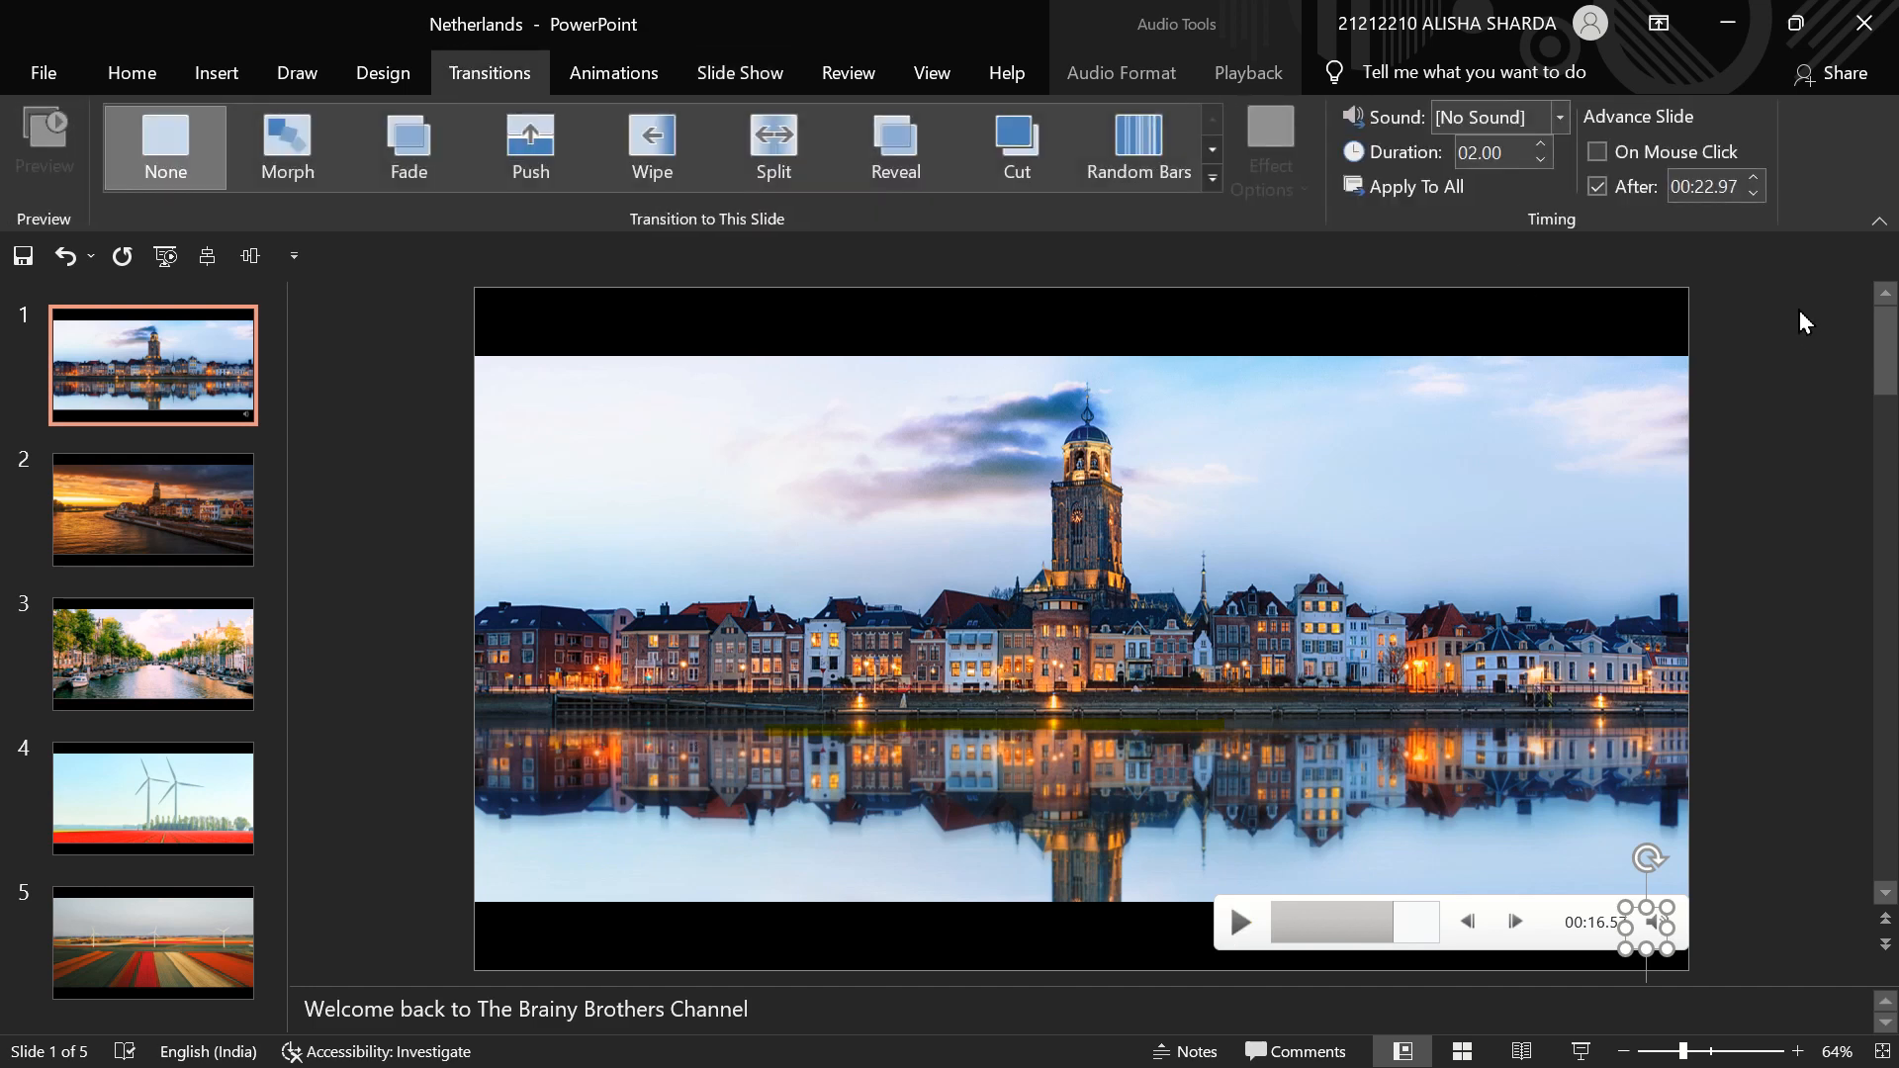
pyautogui.click(1801, 311)
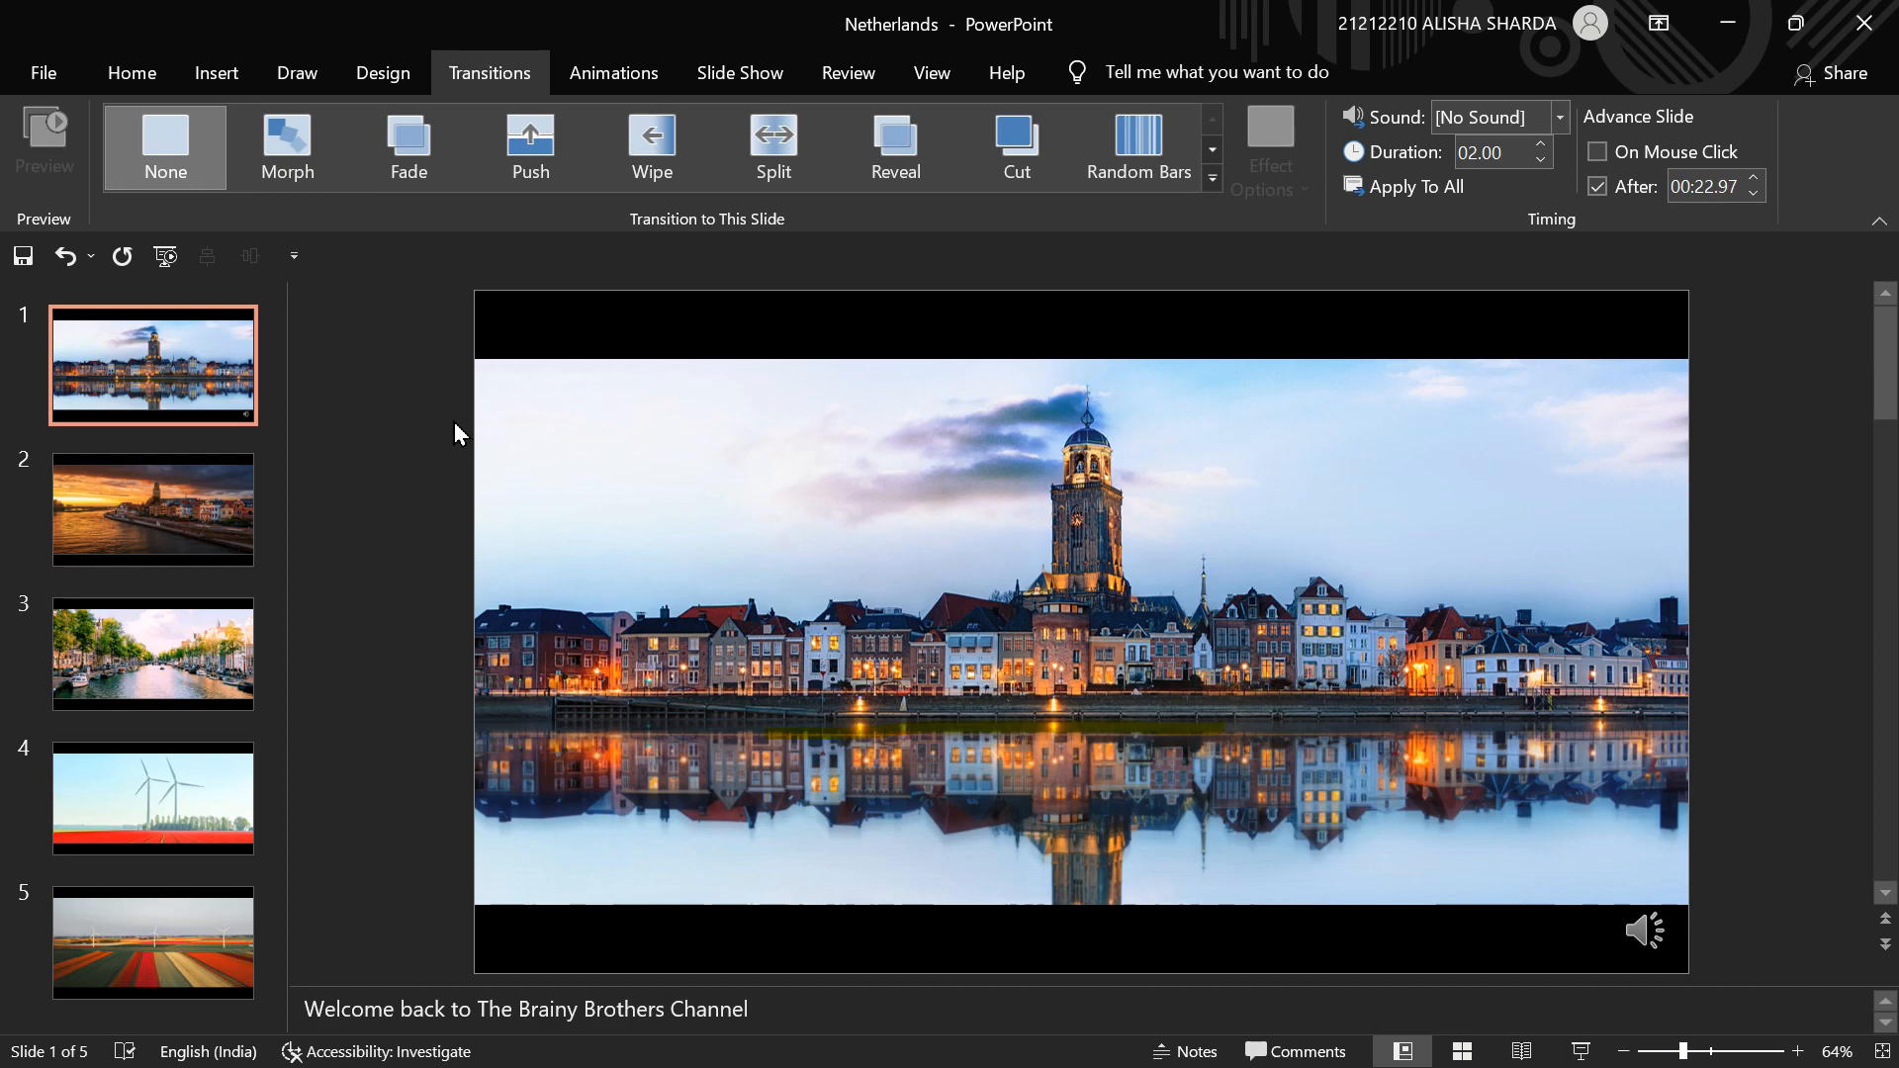
# - Bring up the export options for creating a video from the presentation
pyautogui.click(52, 74)
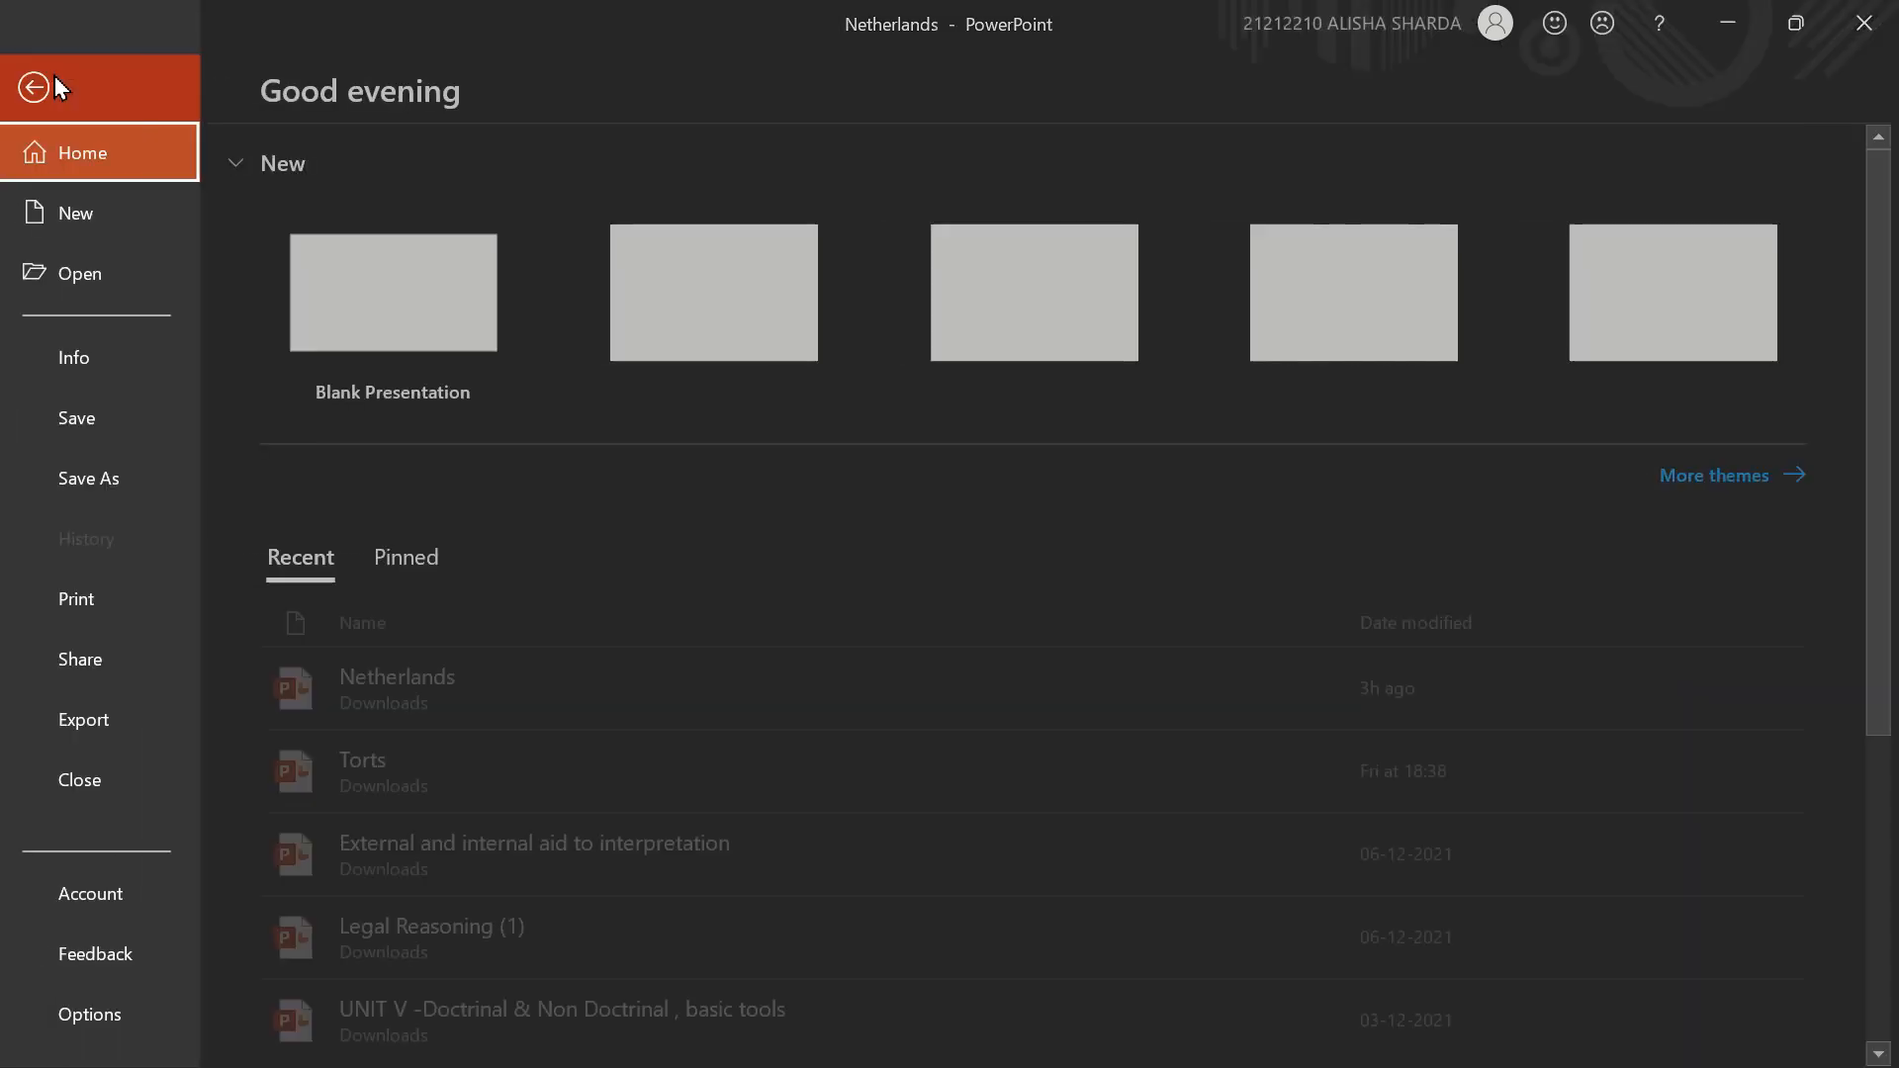
pyautogui.click(150, 722)
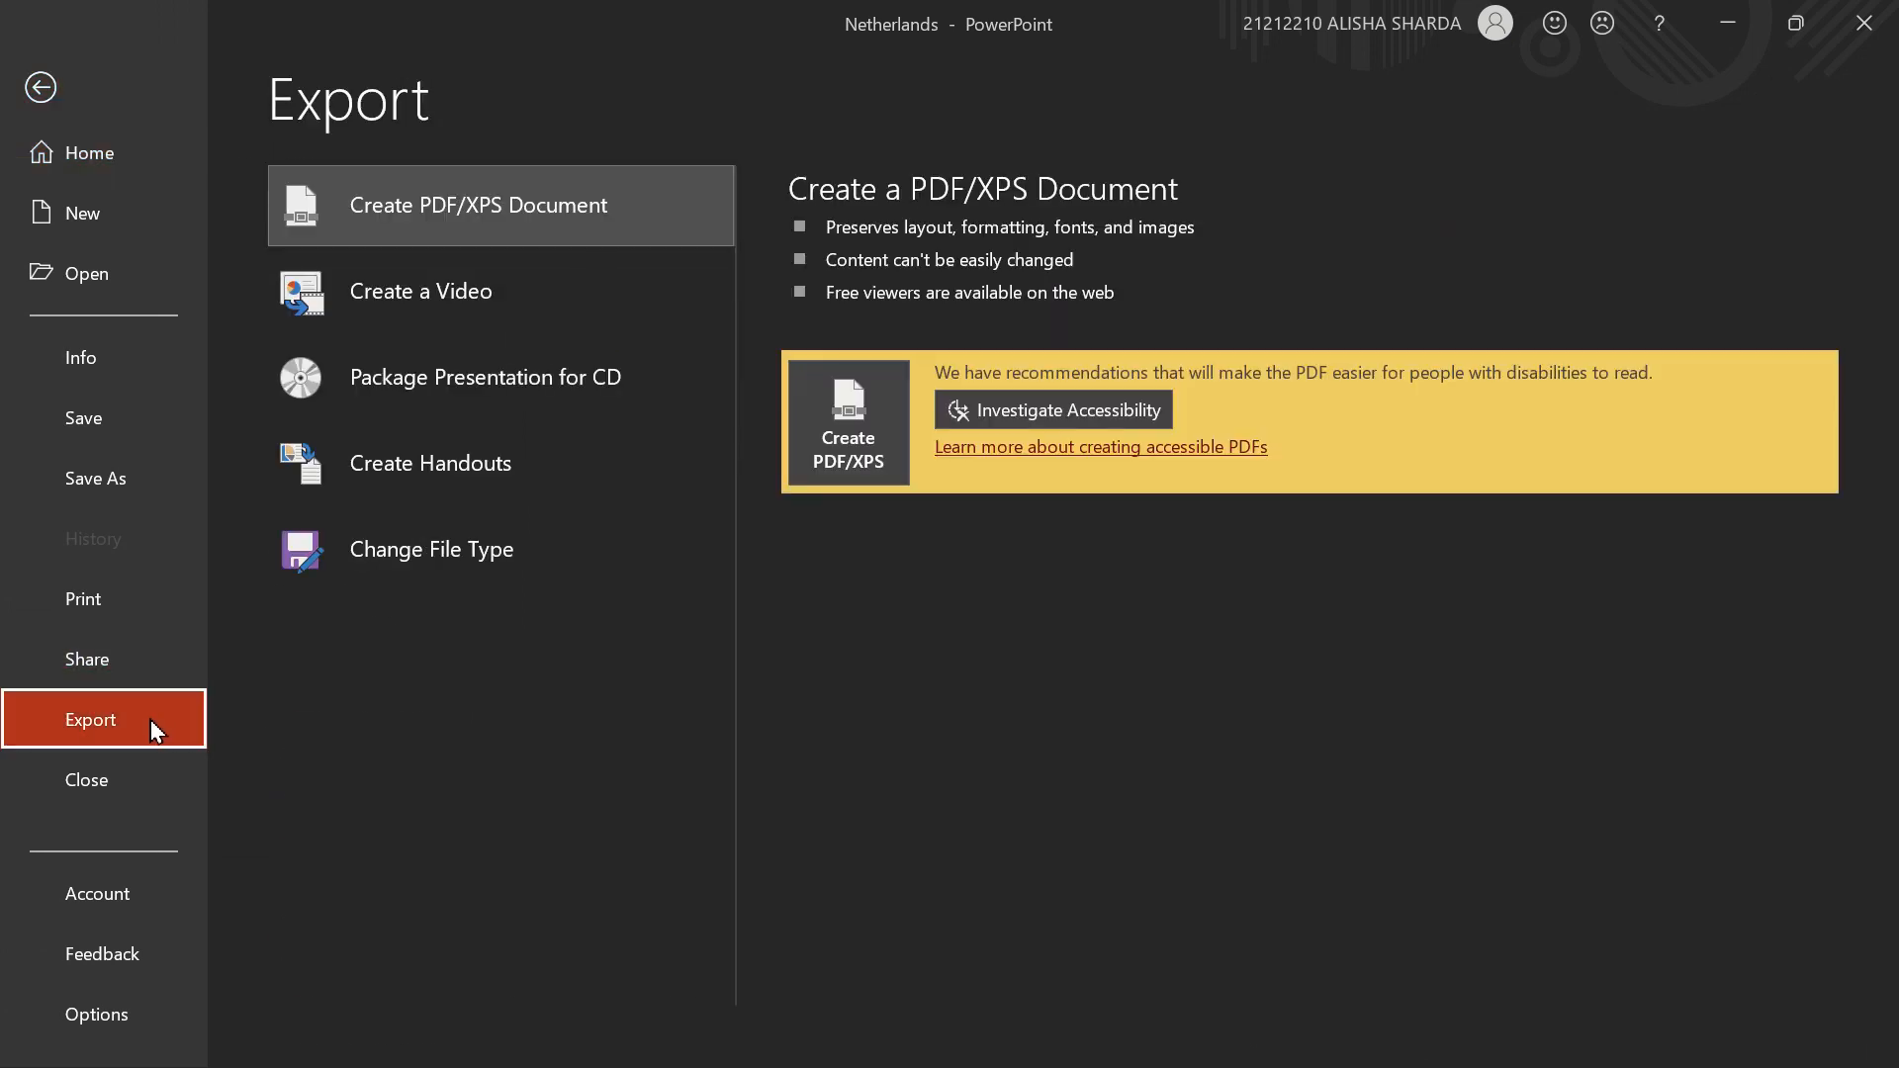
pyautogui.click(393, 316)
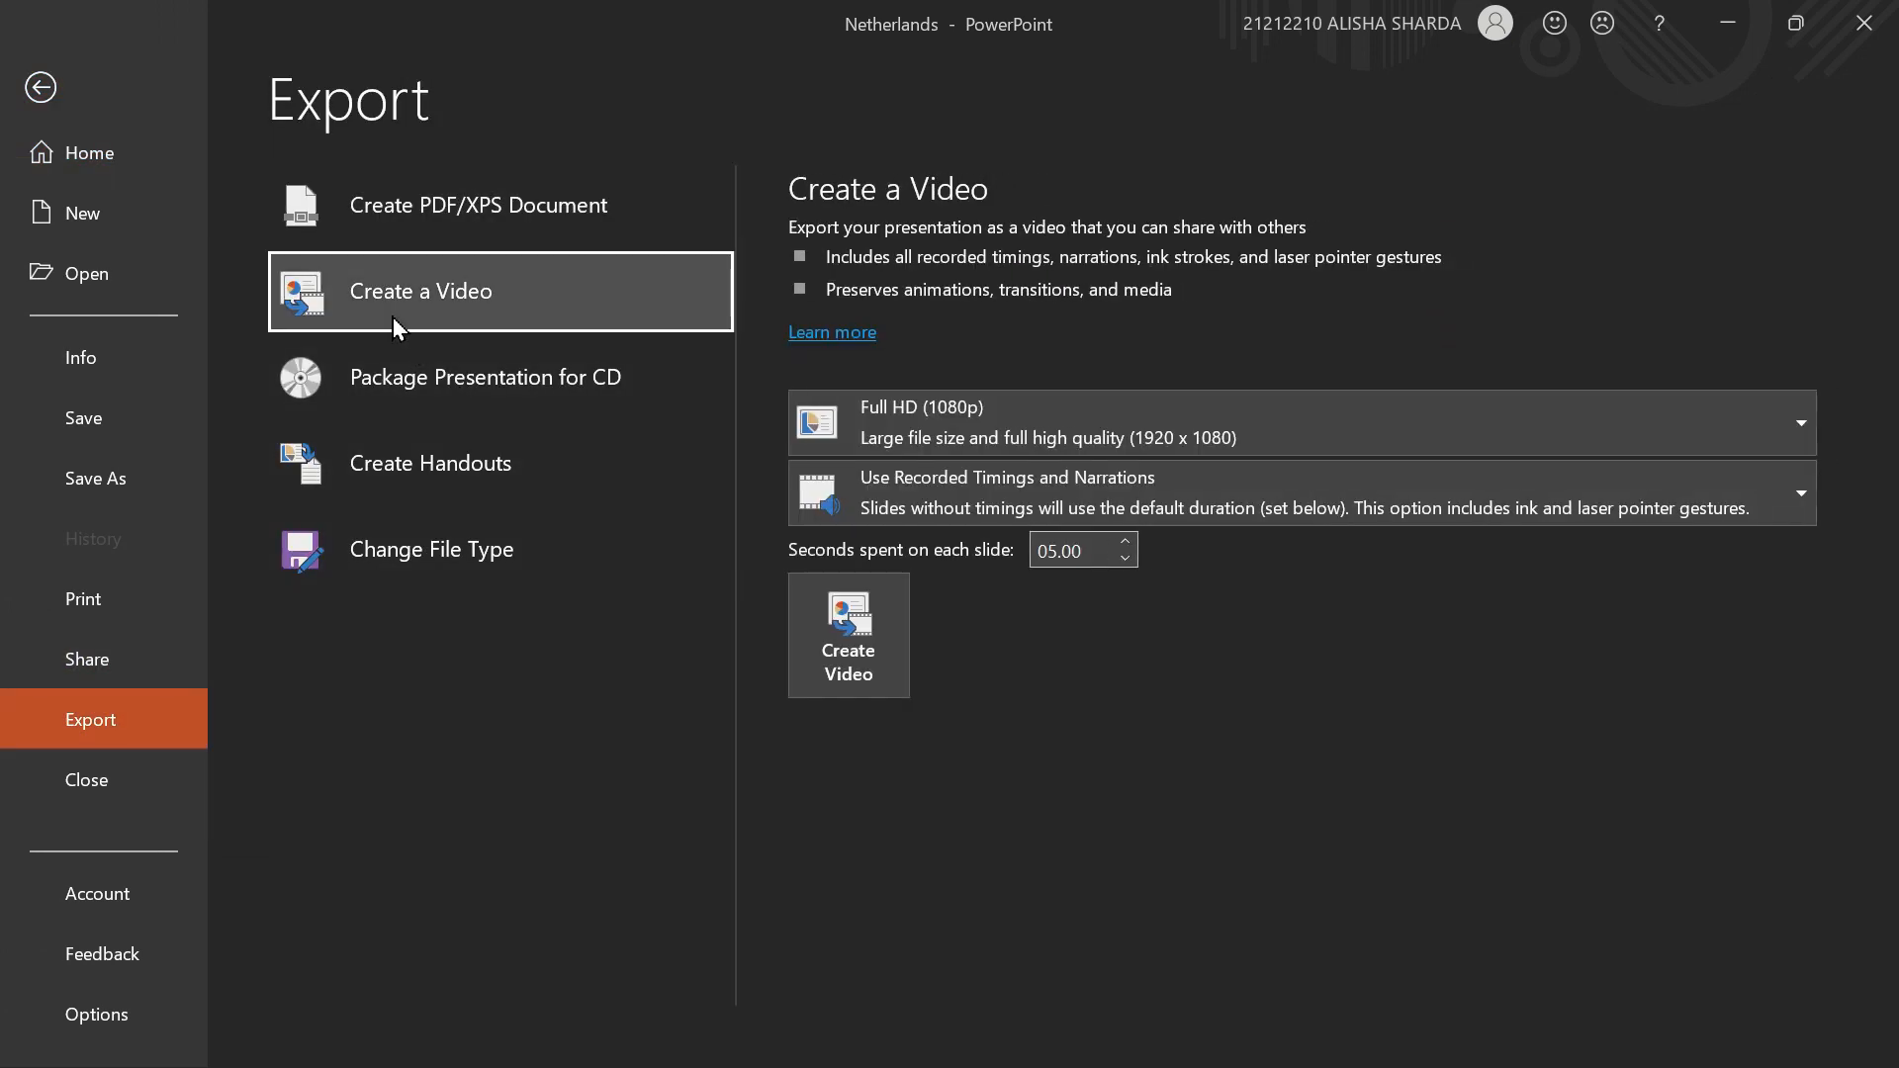
# - Try the Ultra HD (4K), HD (720p) and Standard (480p) video qualities, and return to Full HD (1080p)
pyautogui.click(953, 433)
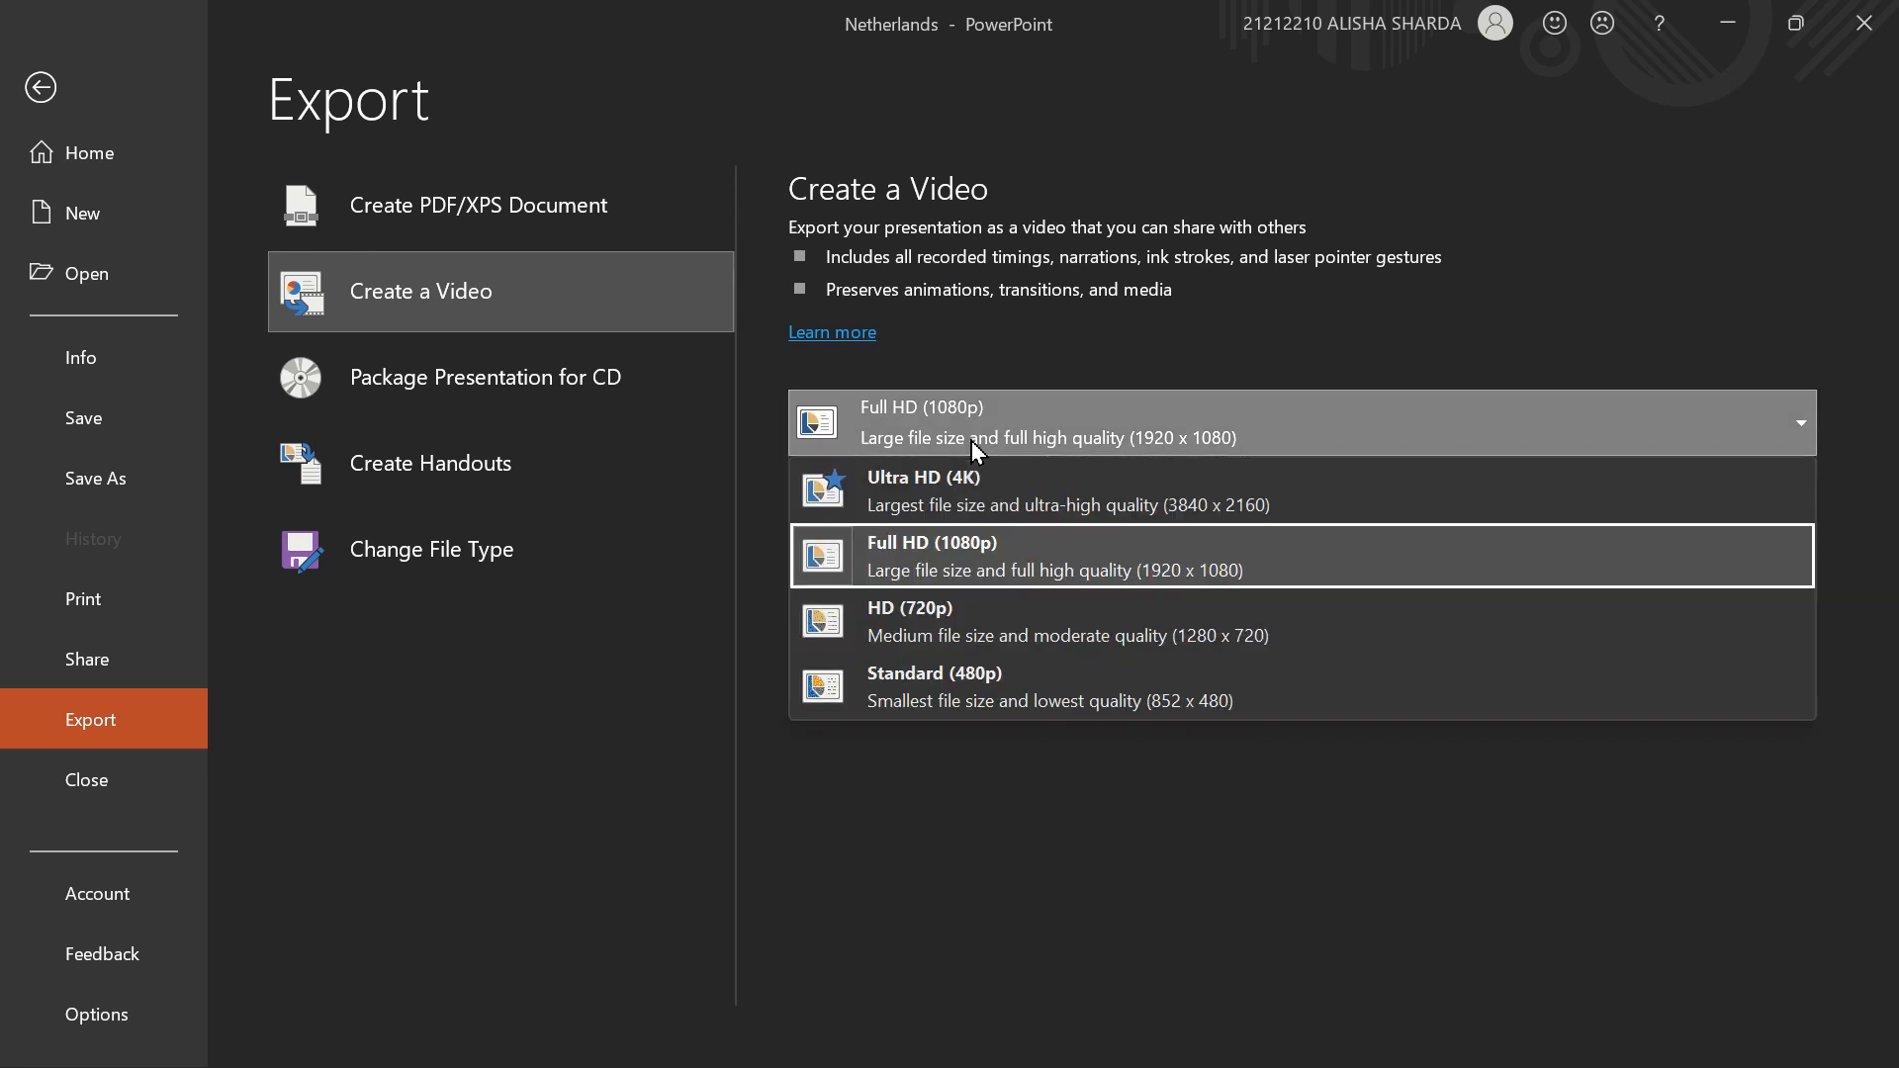
pyautogui.click(978, 494)
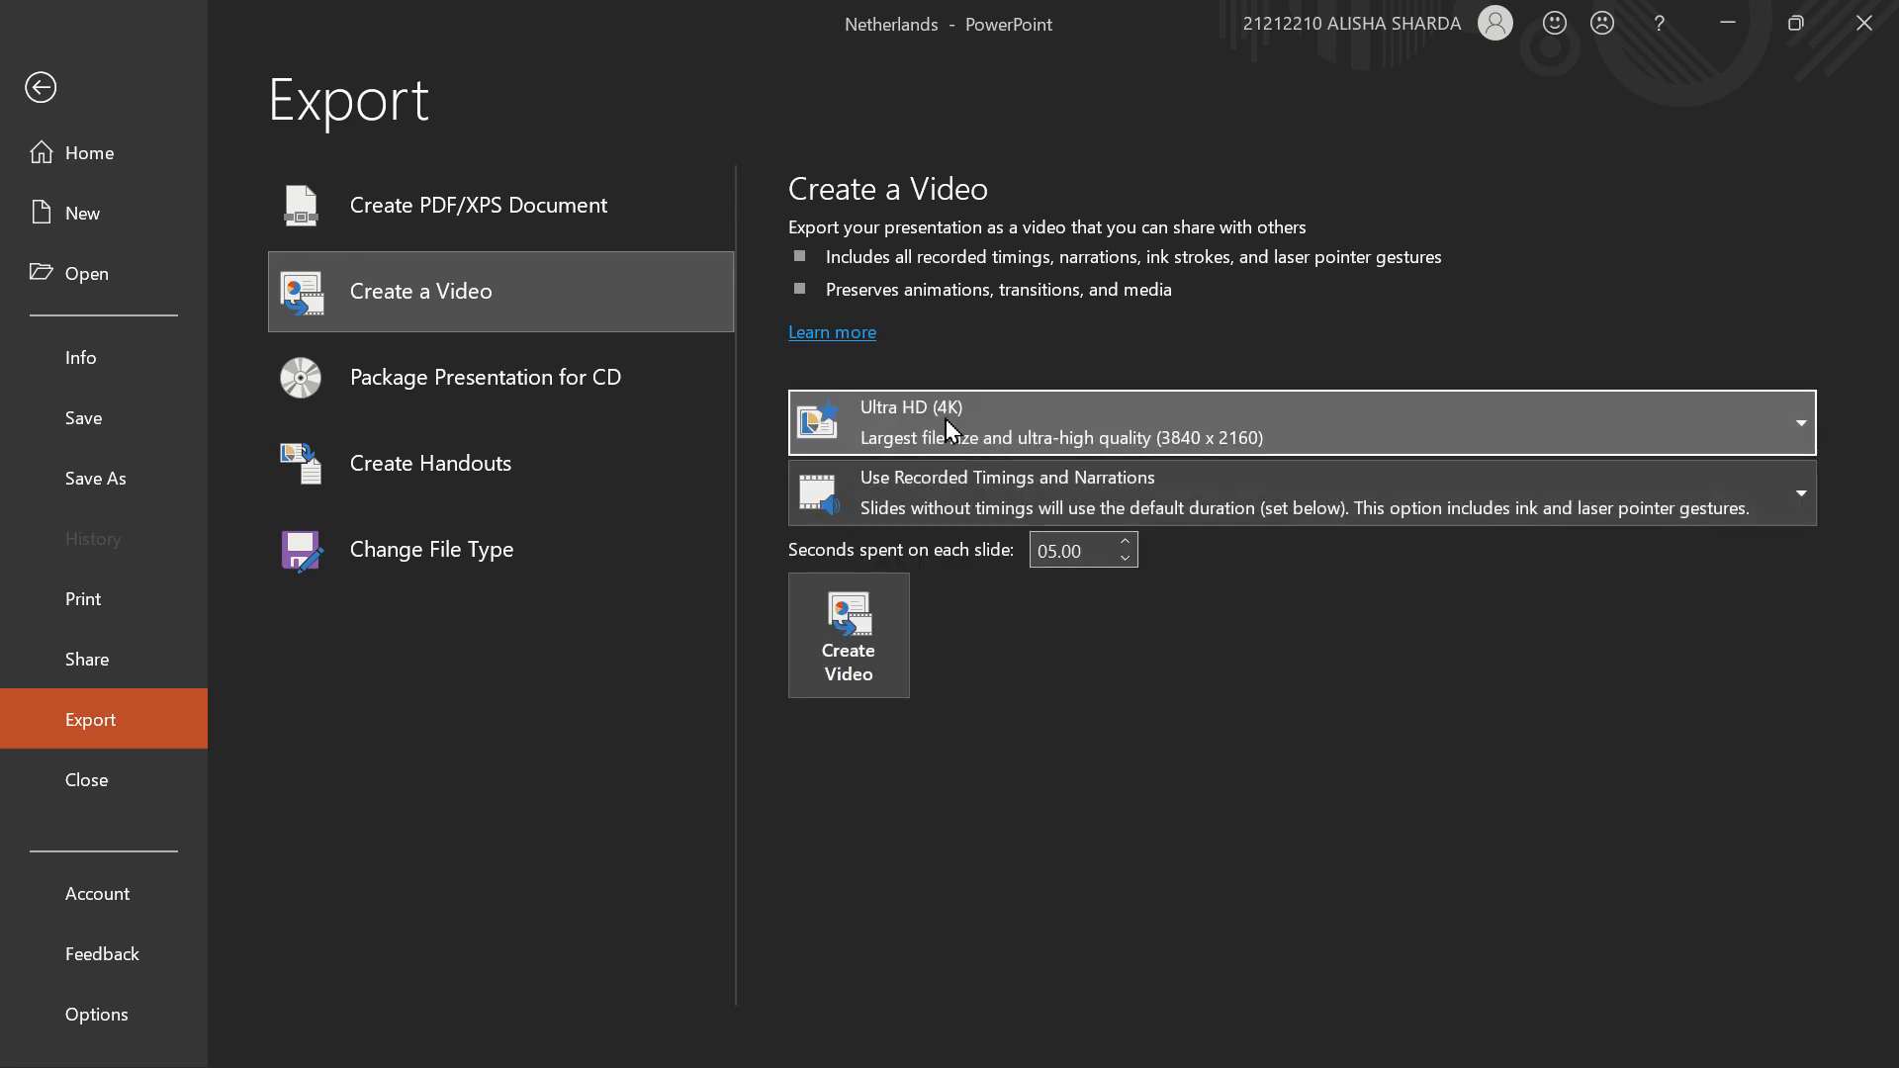
pyautogui.click(944, 428)
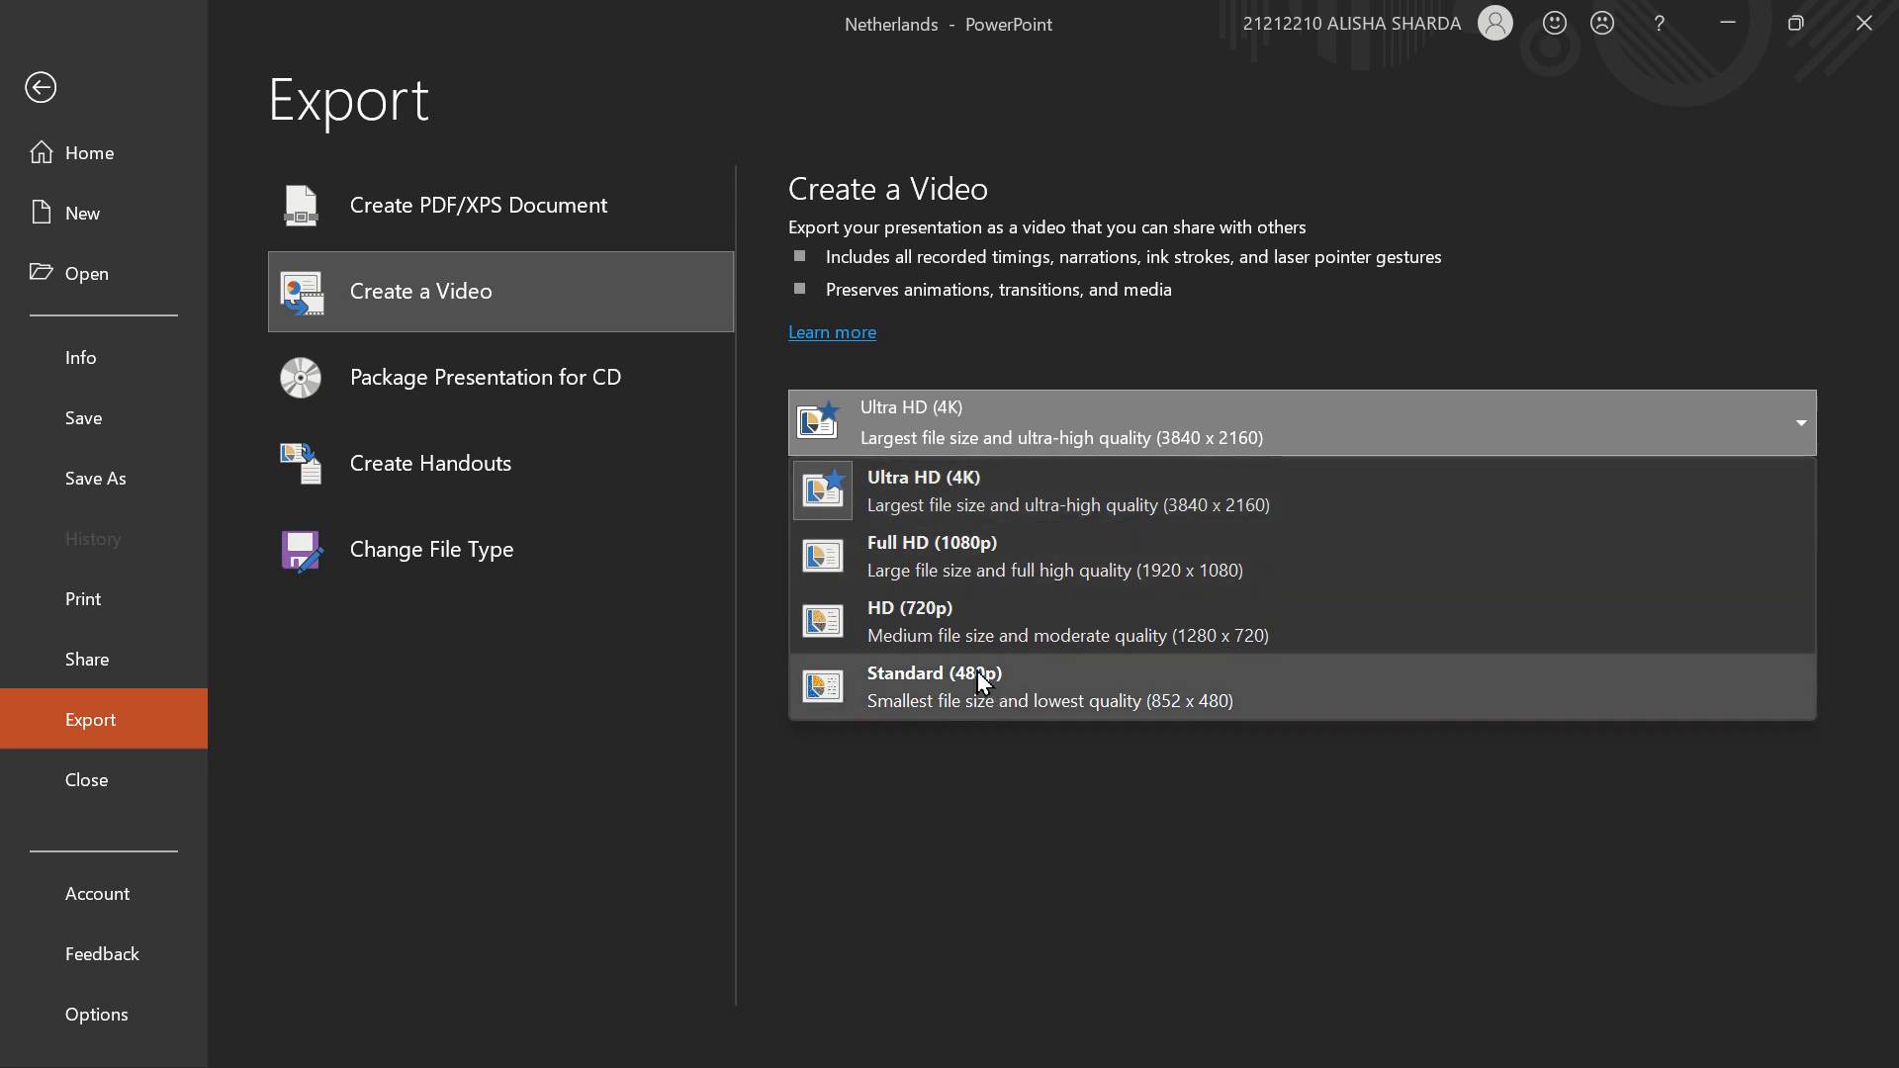
pyautogui.click(973, 623)
pyautogui.click(940, 435)
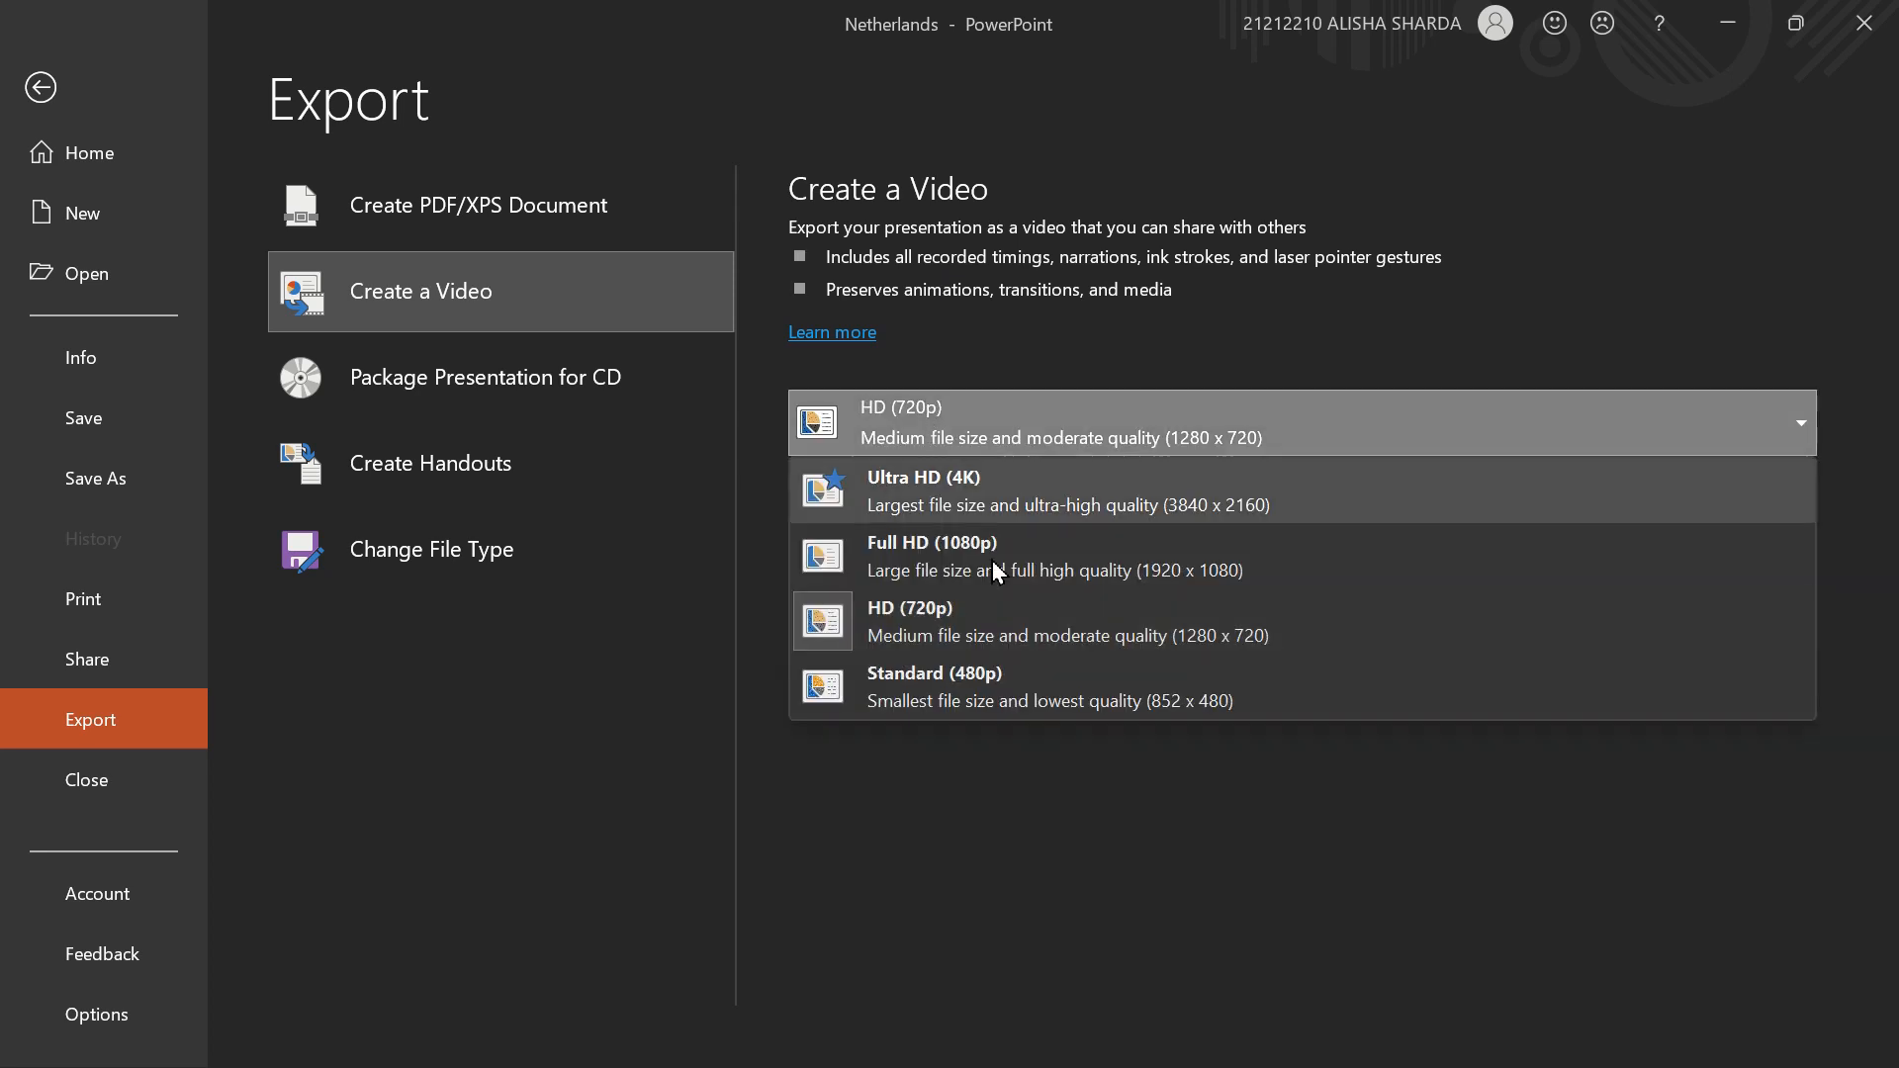
pyautogui.click(1001, 692)
pyautogui.click(967, 438)
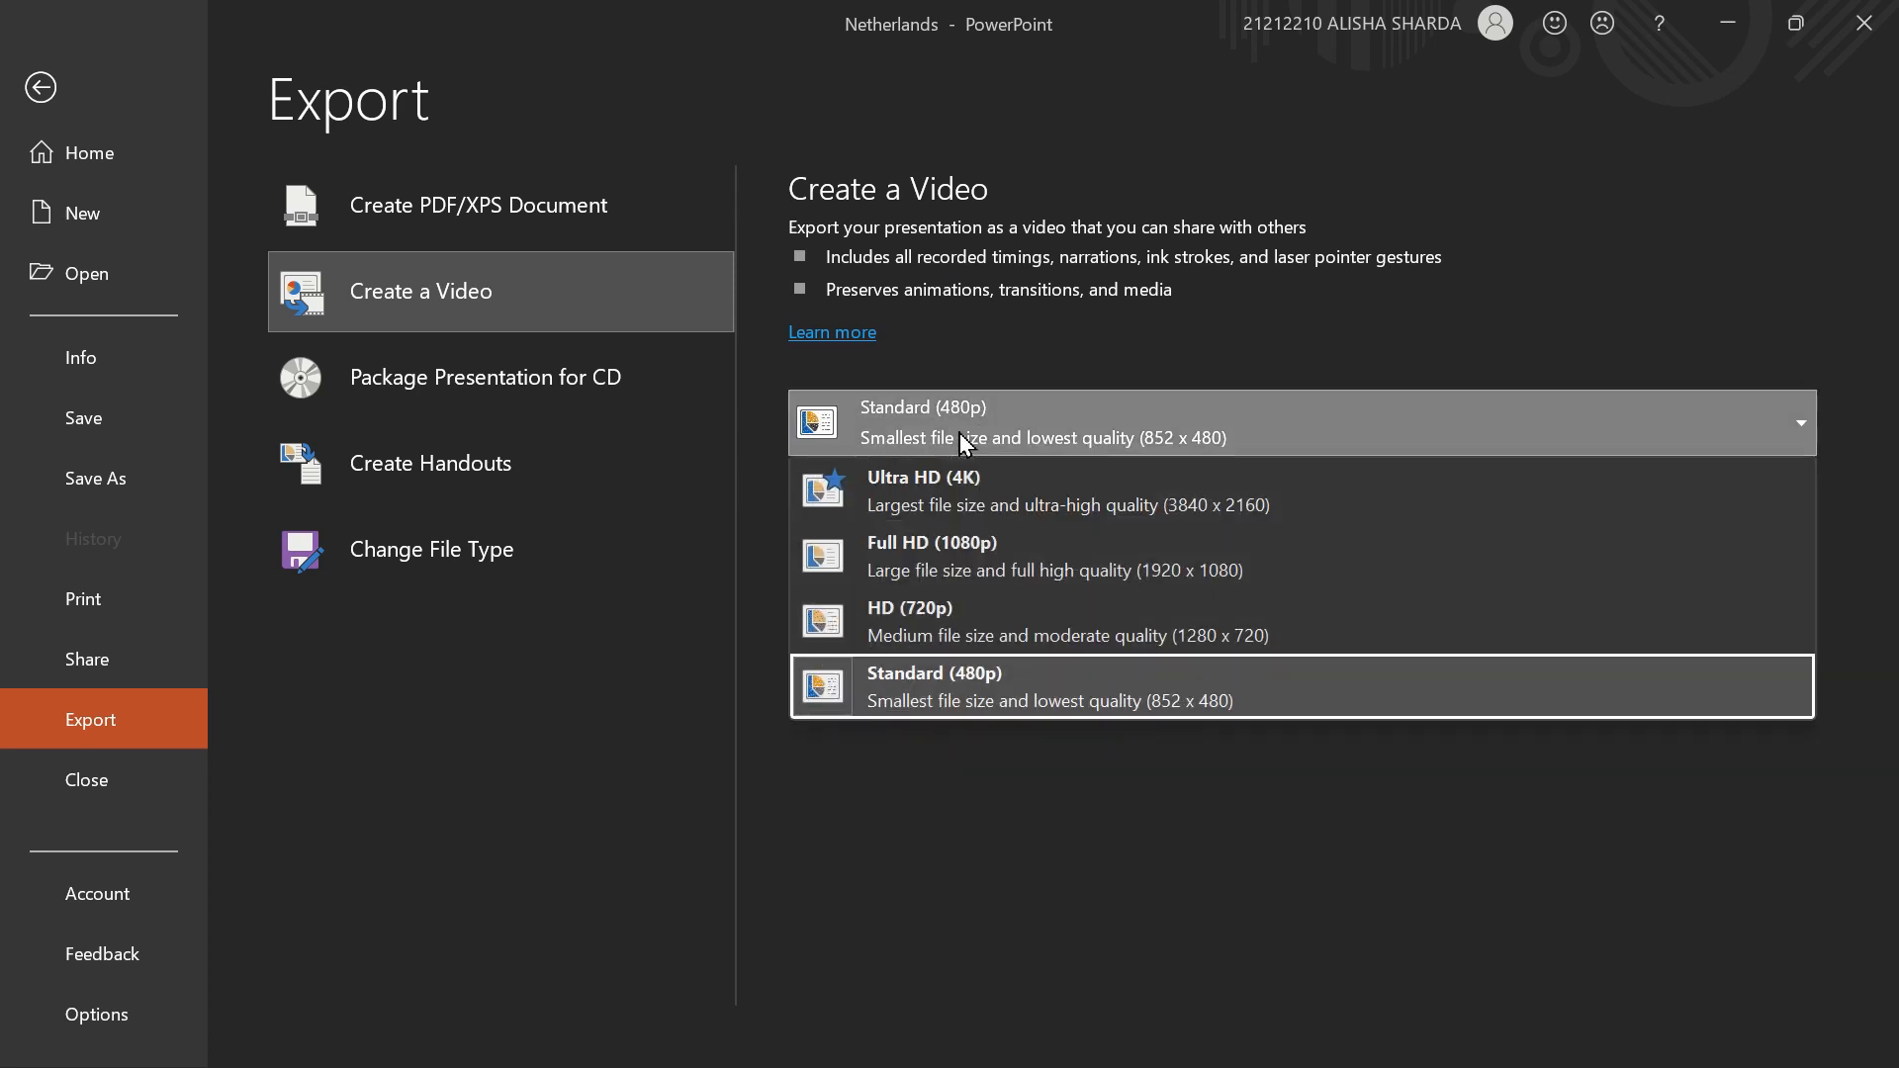
pyautogui.click(1081, 571)
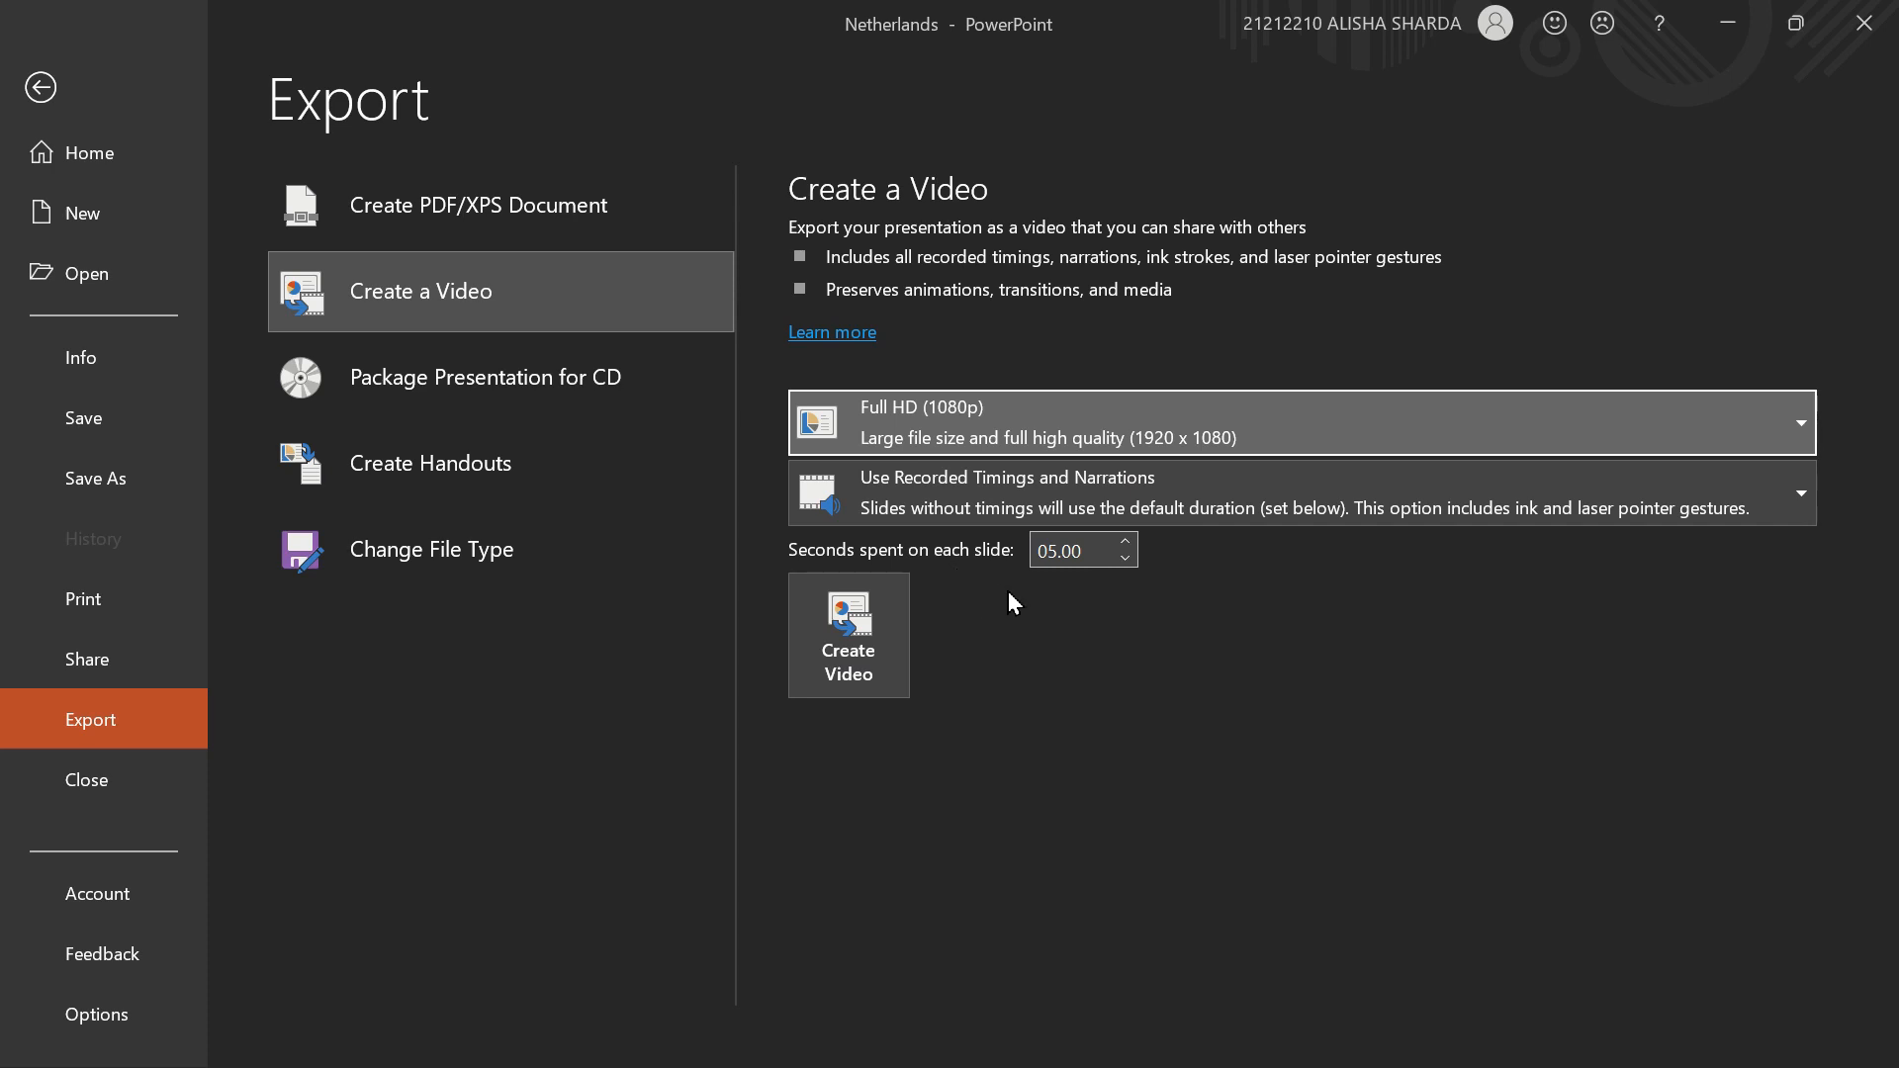
pyautogui.click(1541, 633)
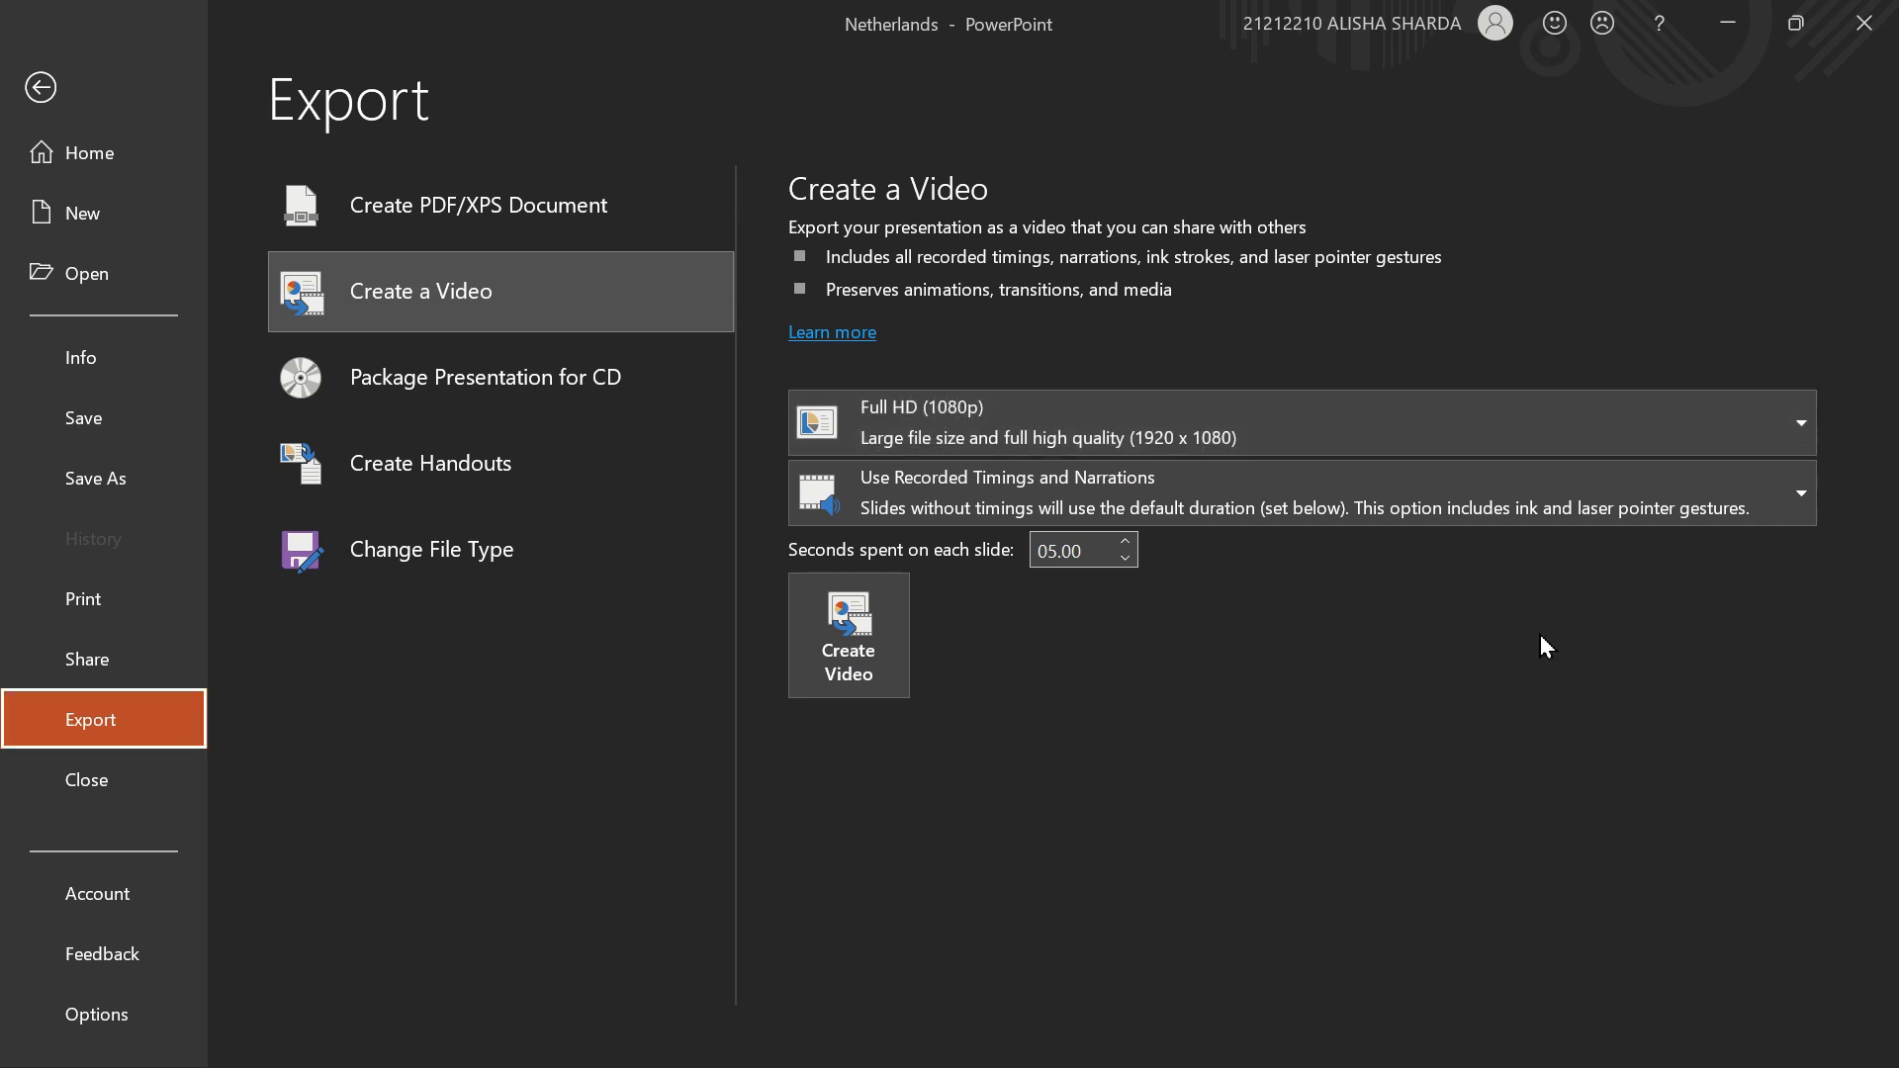
# - Look at the choices for using recorded timings and narrations in the video without changing the selection
pyautogui.click(1337, 518)
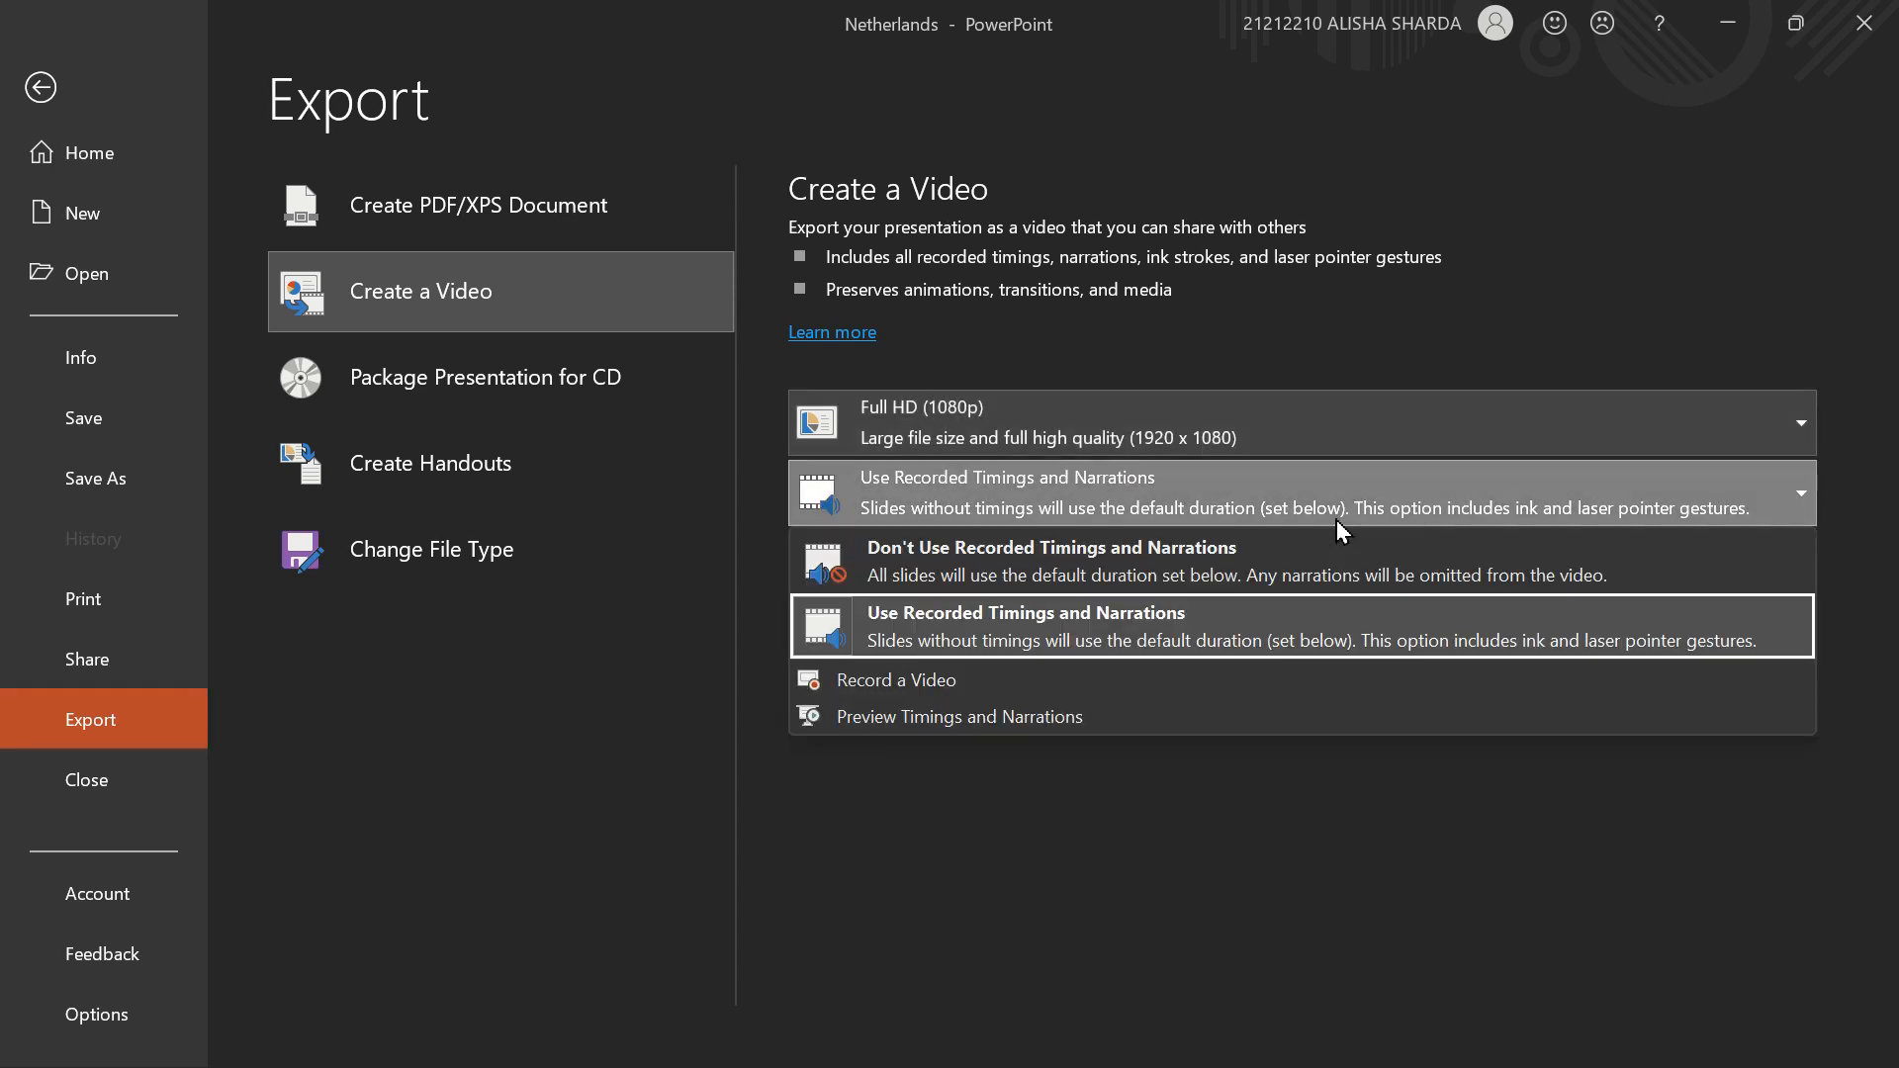
pyautogui.click(1408, 834)
pyautogui.click(1138, 509)
pyautogui.press('Escape')
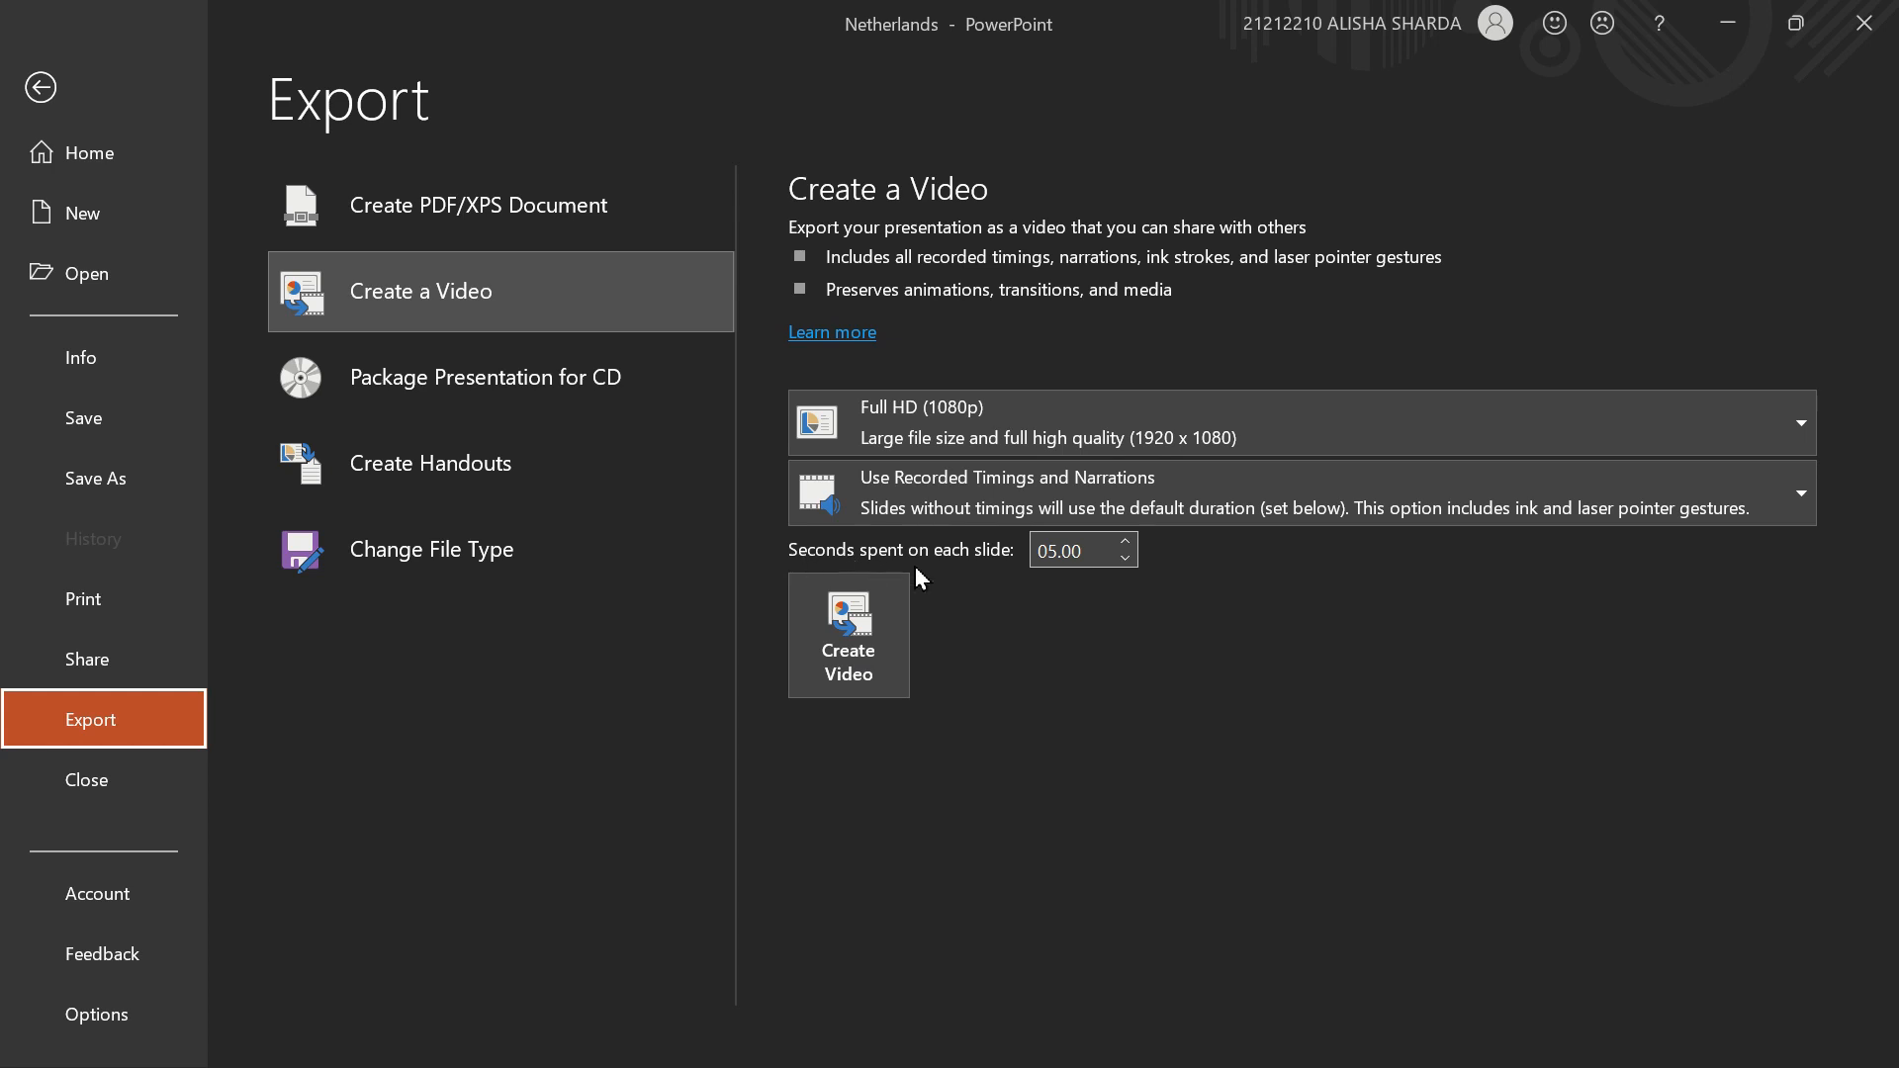
# - Set the seconds spent on each slide to 00.00 for the exported video
pyautogui.click(1125, 558)
pyautogui.click(1126, 558)
pyautogui.click(1125, 558)
pyautogui.click(1126, 558)
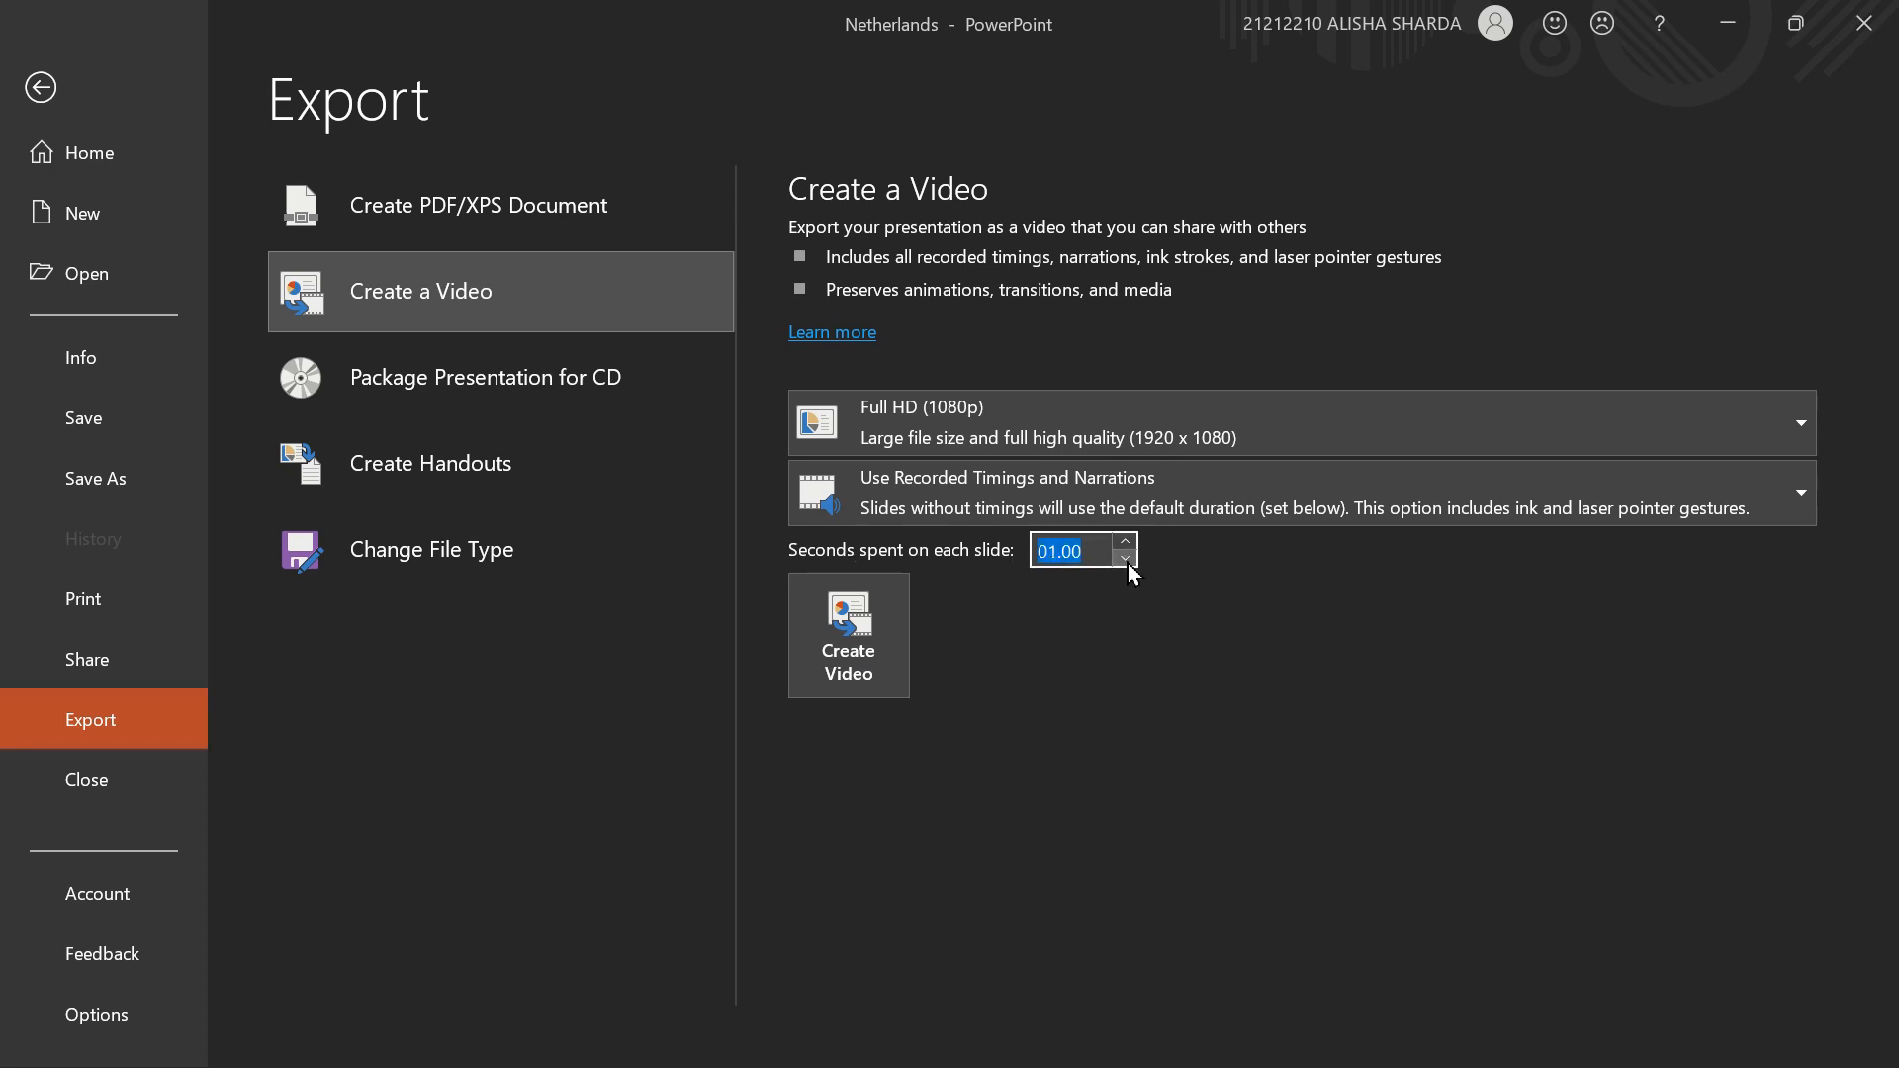
pyautogui.click(1126, 558)
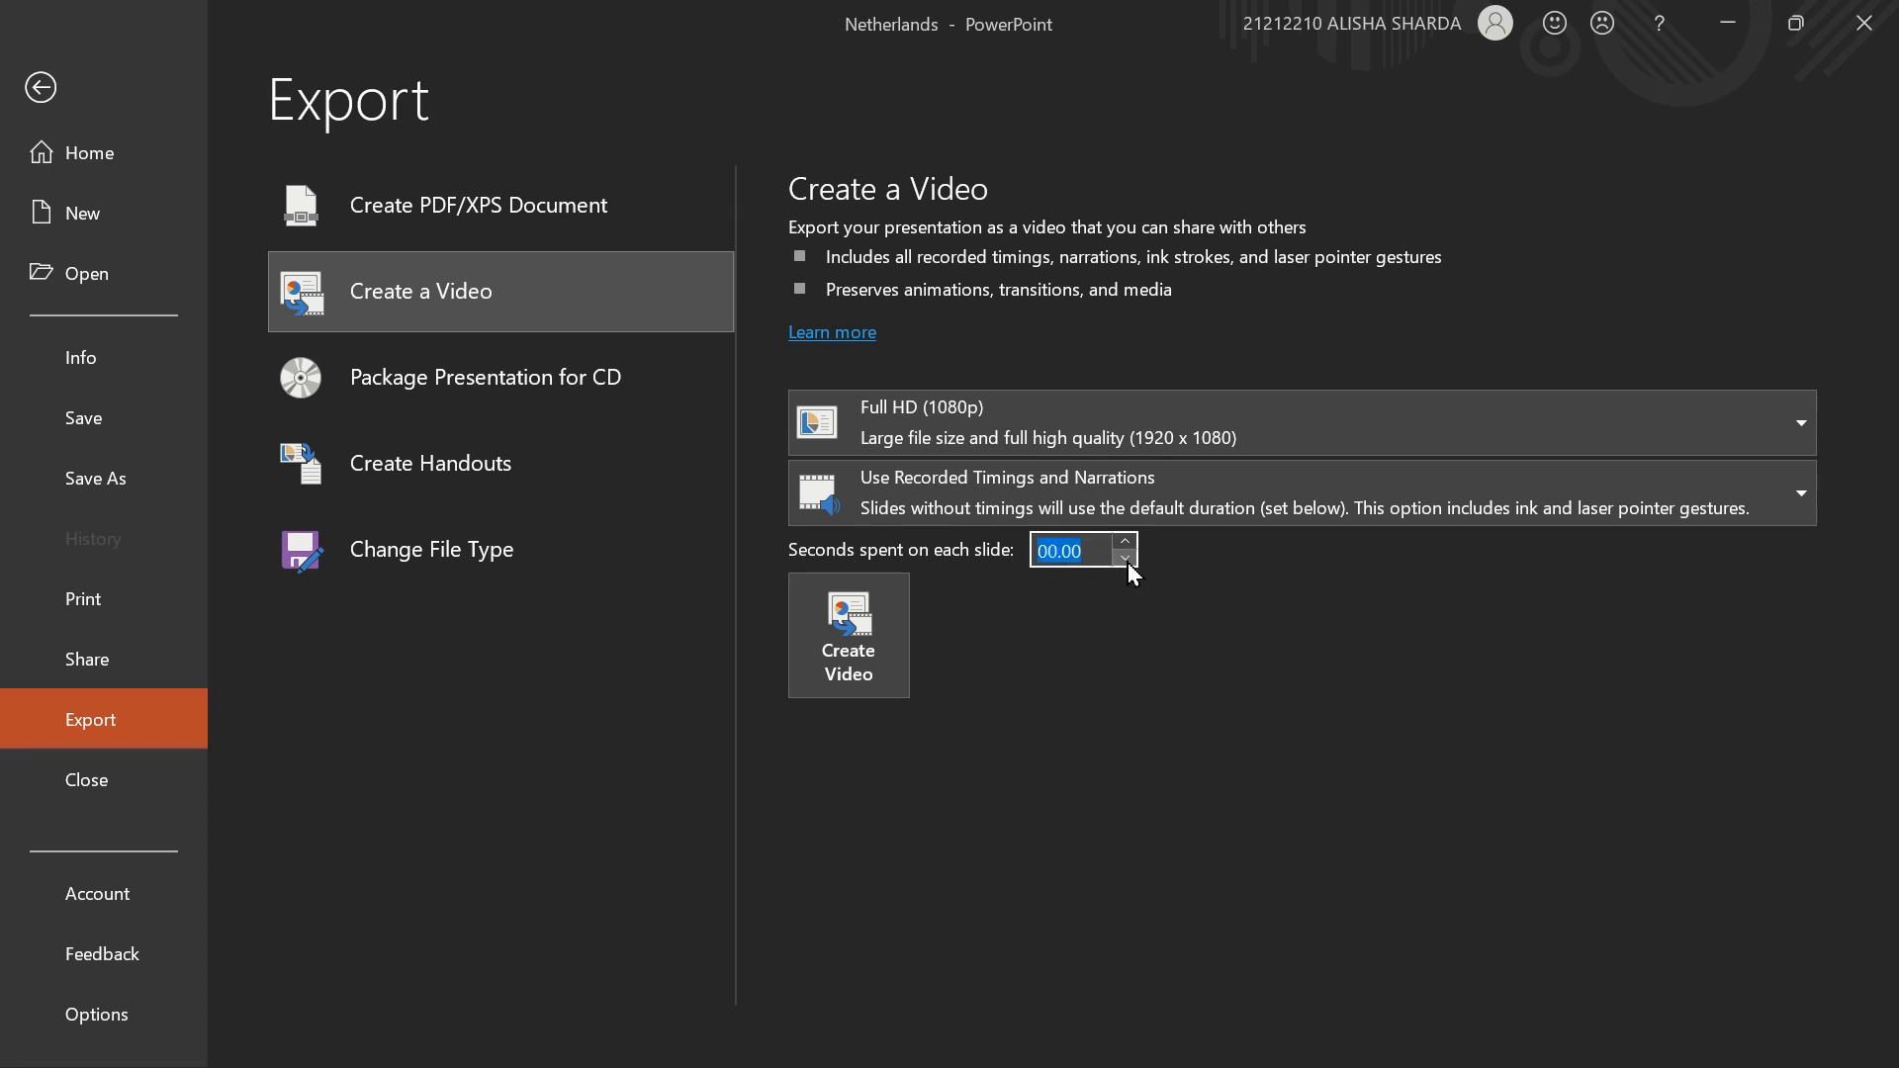
# - Create the video and save it to the Desktop as Netherlands in MPEG-4 Video format
pyautogui.click(852, 663)
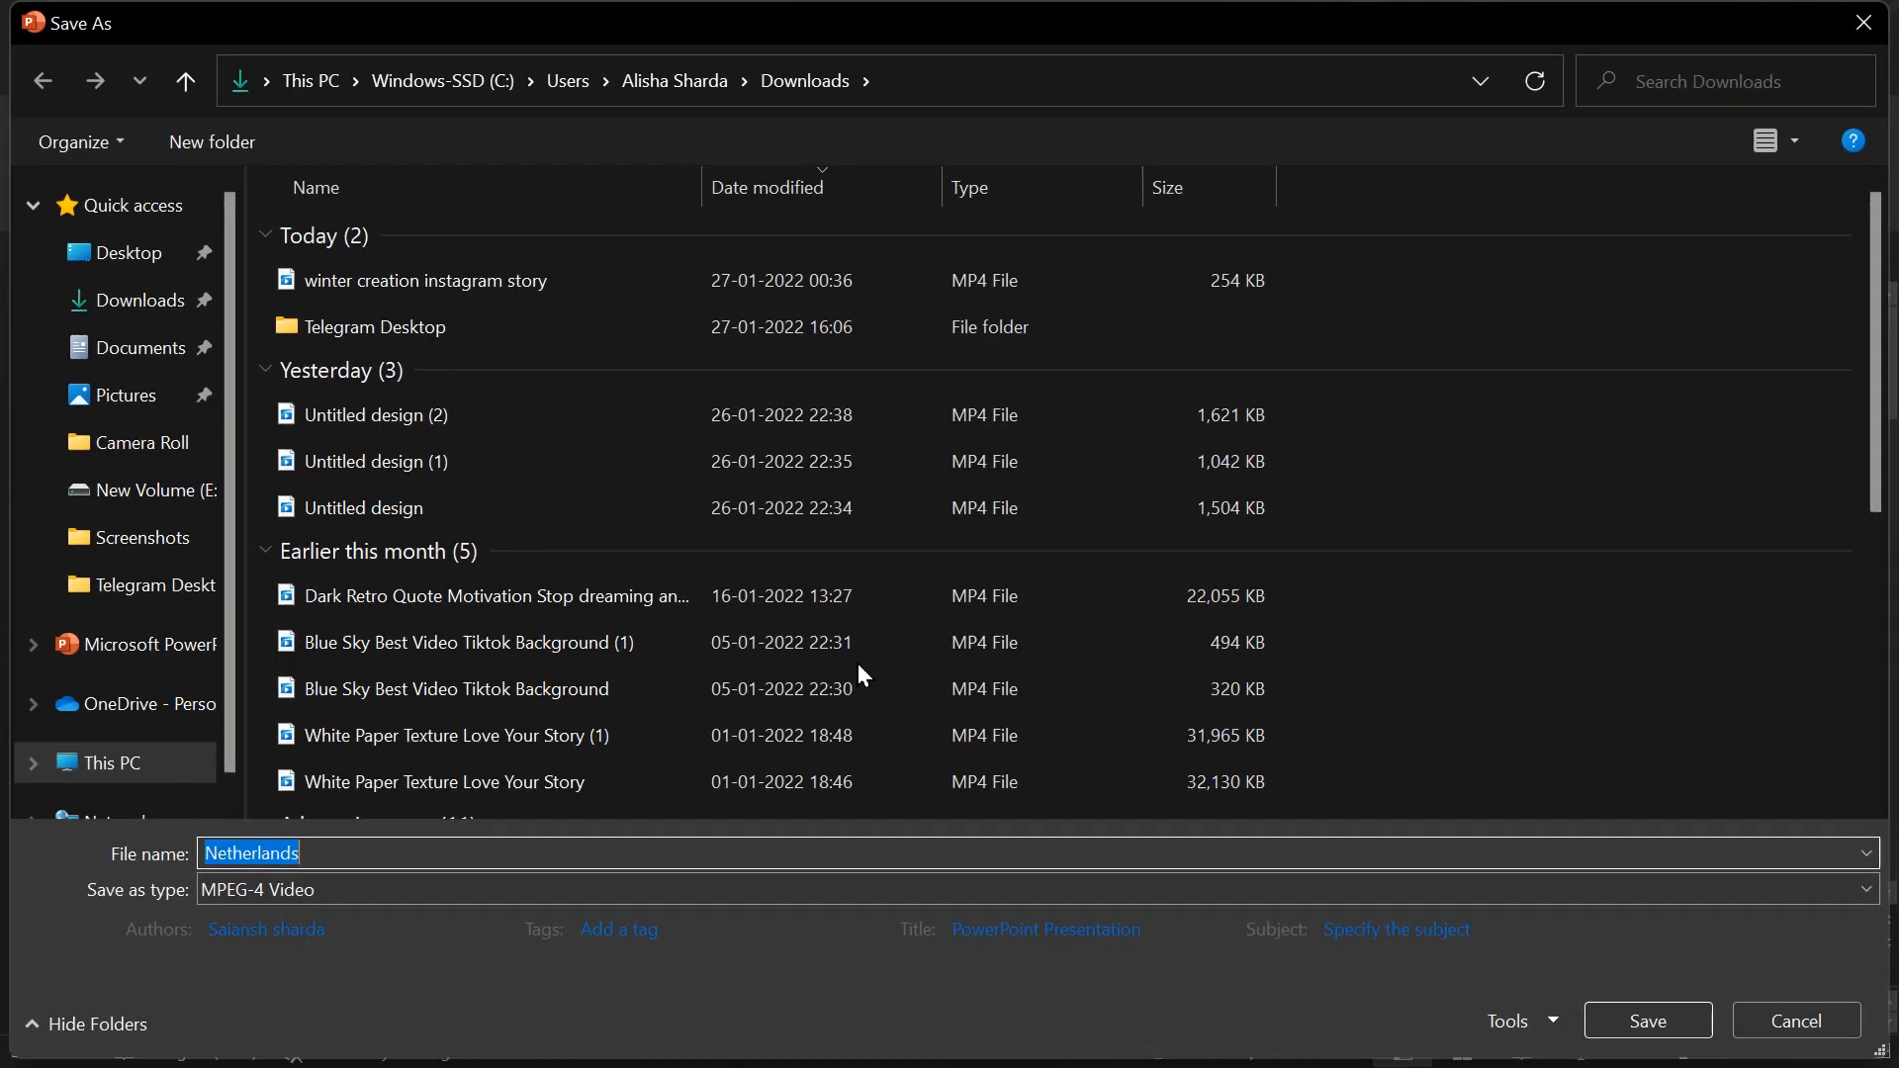
pyautogui.click(123, 259)
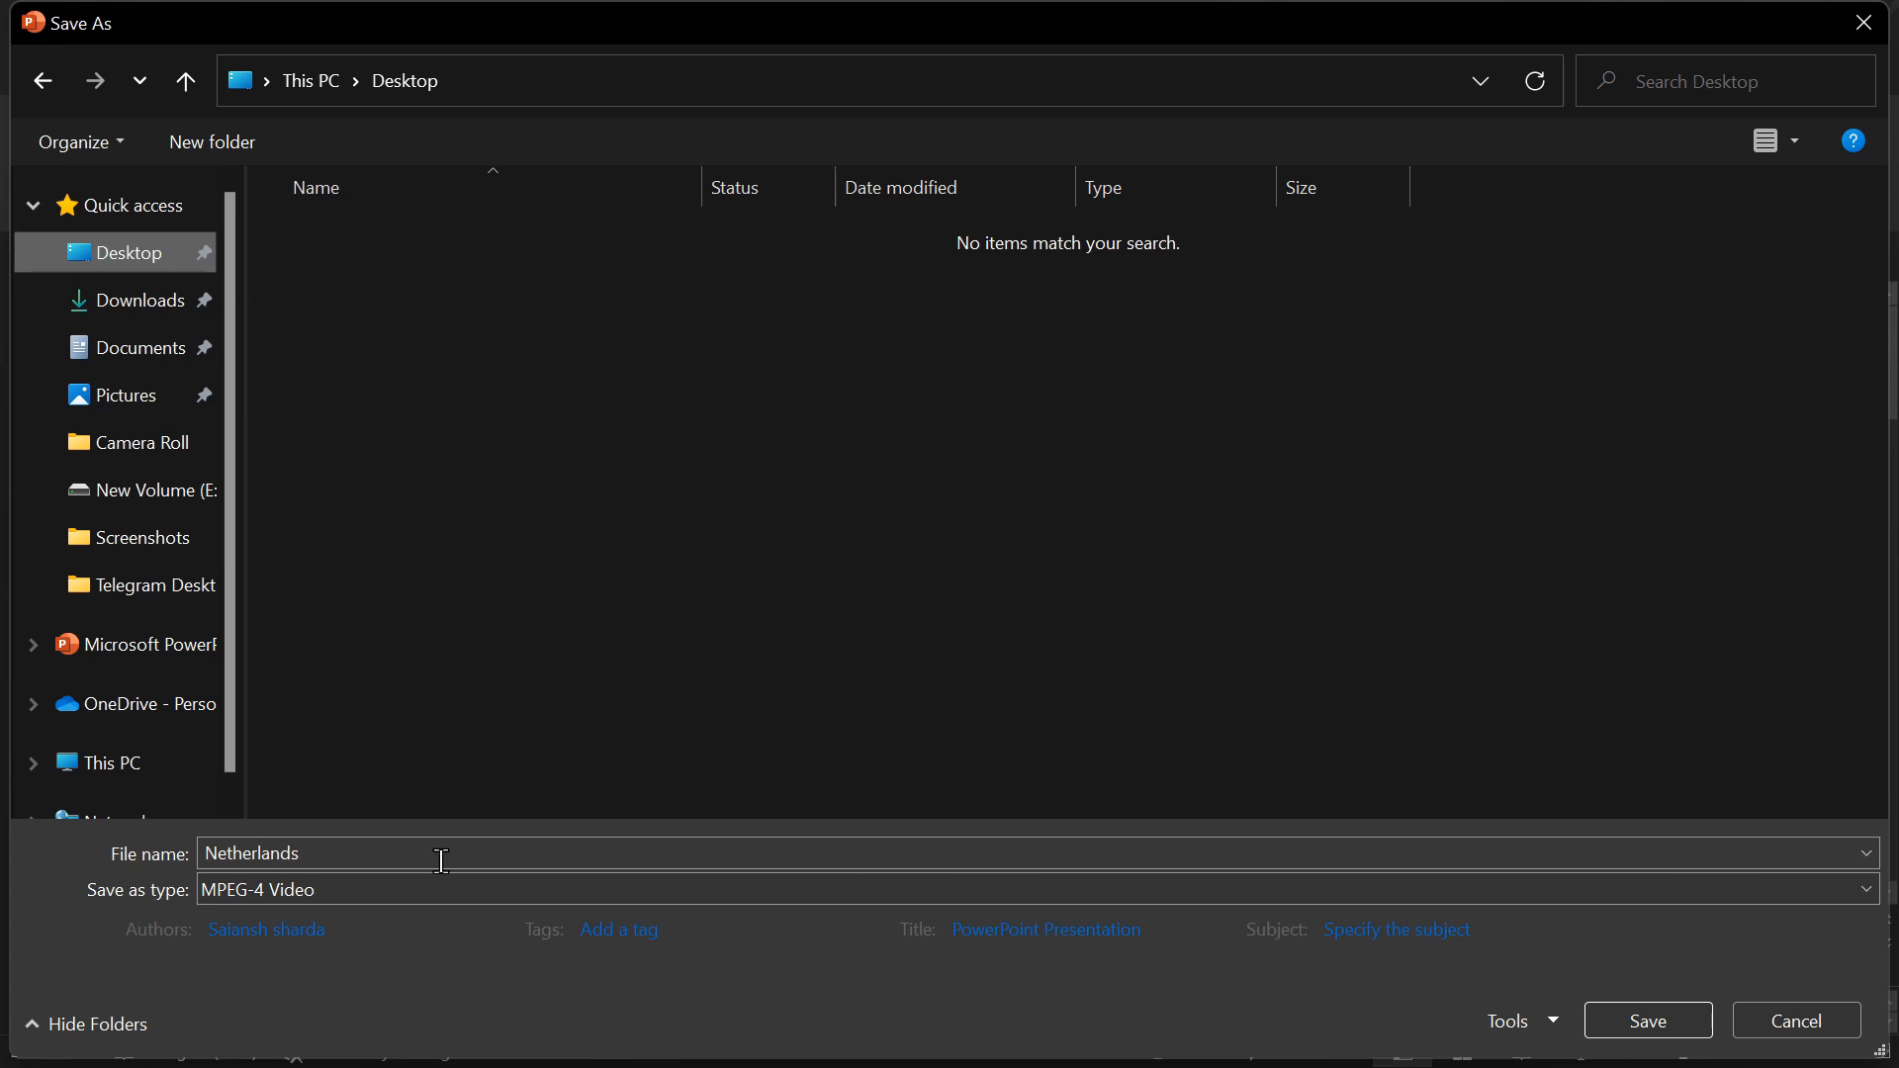
pyautogui.click(320, 855)
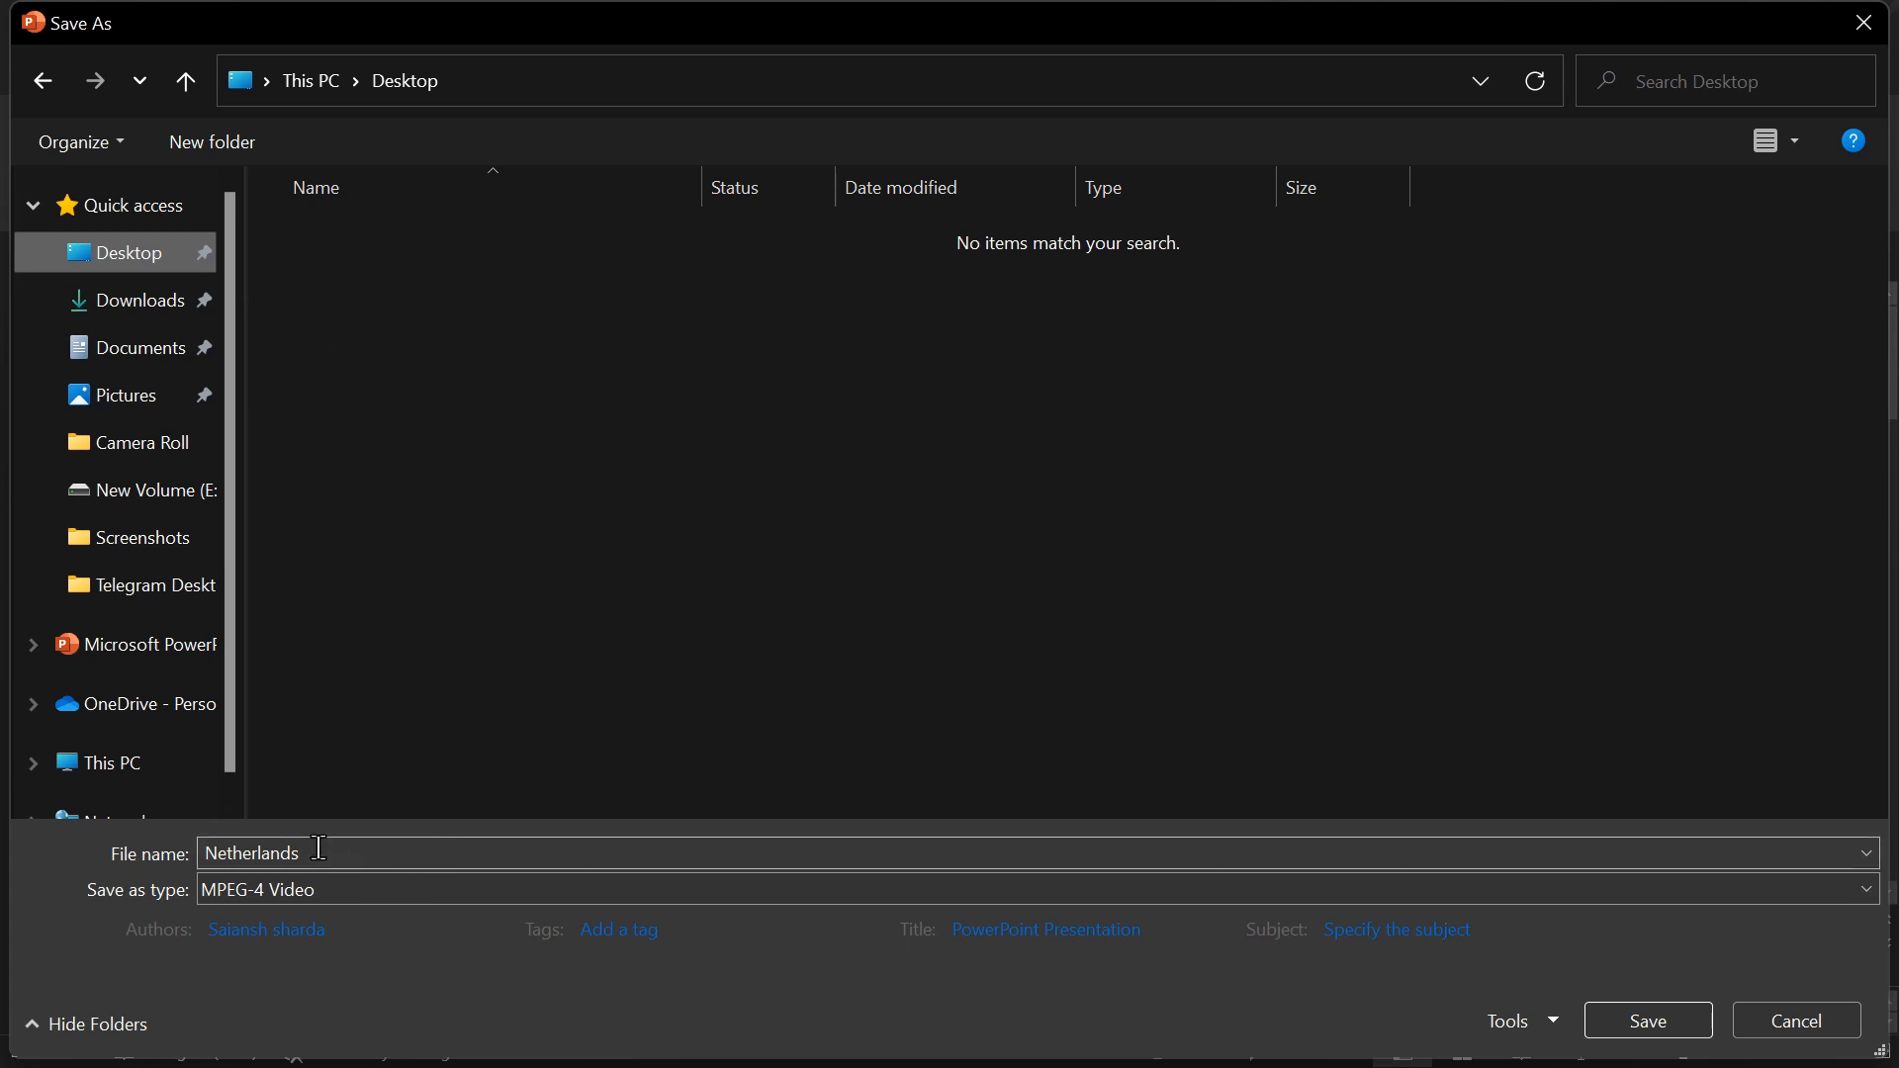
pyautogui.click(384, 899)
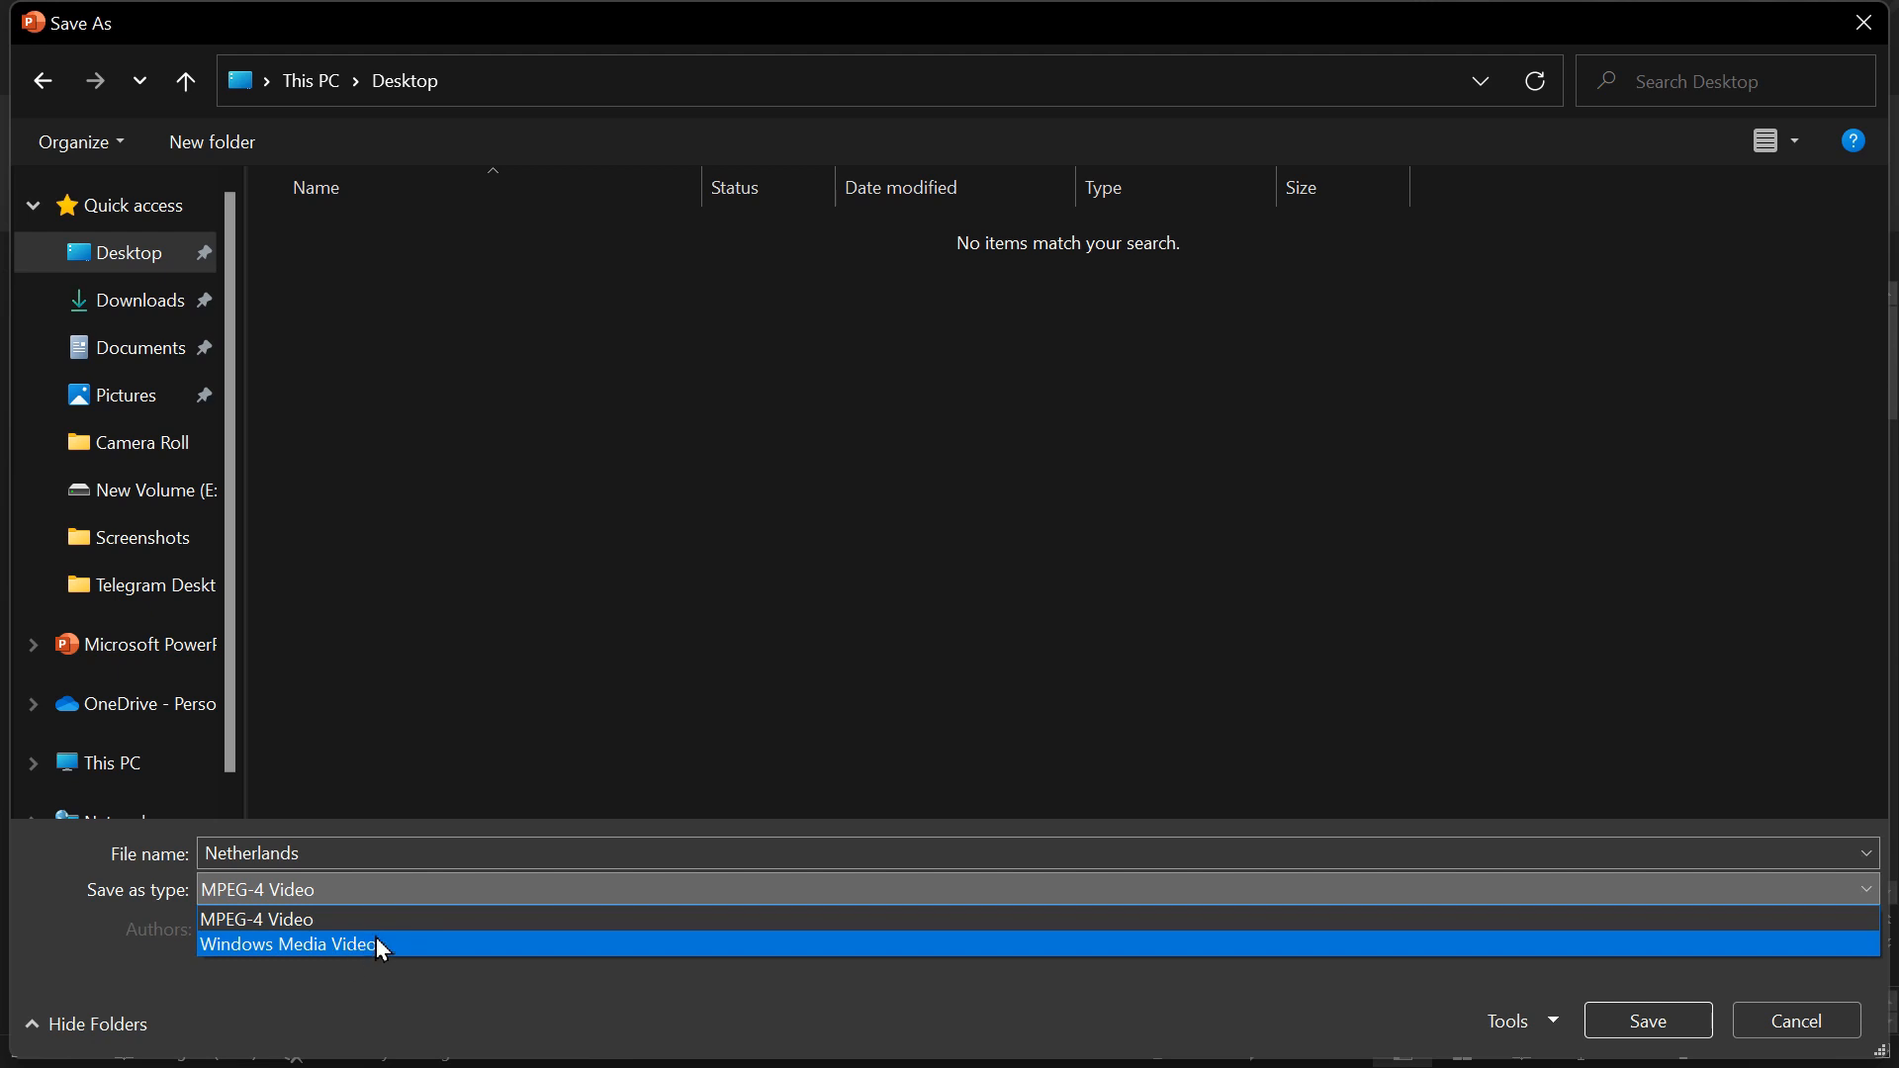
pyautogui.click(352, 918)
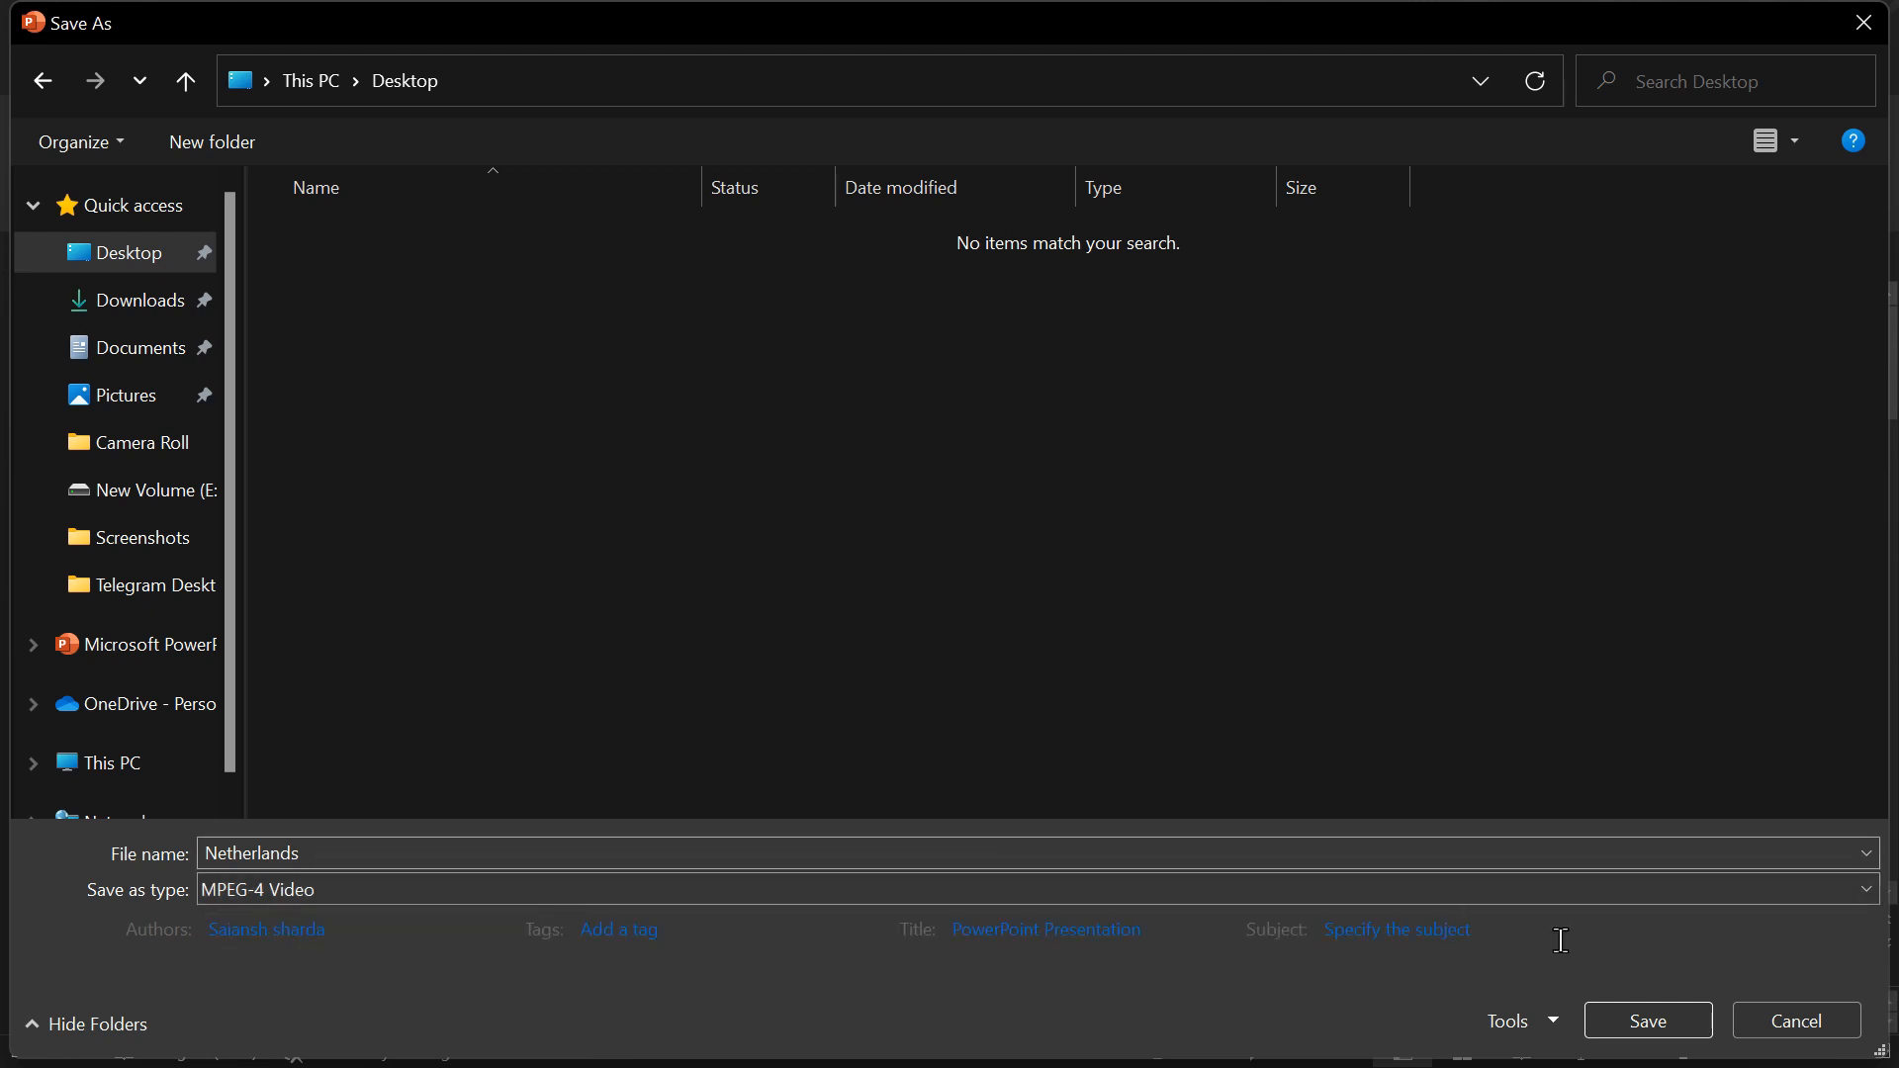
pyautogui.click(1654, 1021)
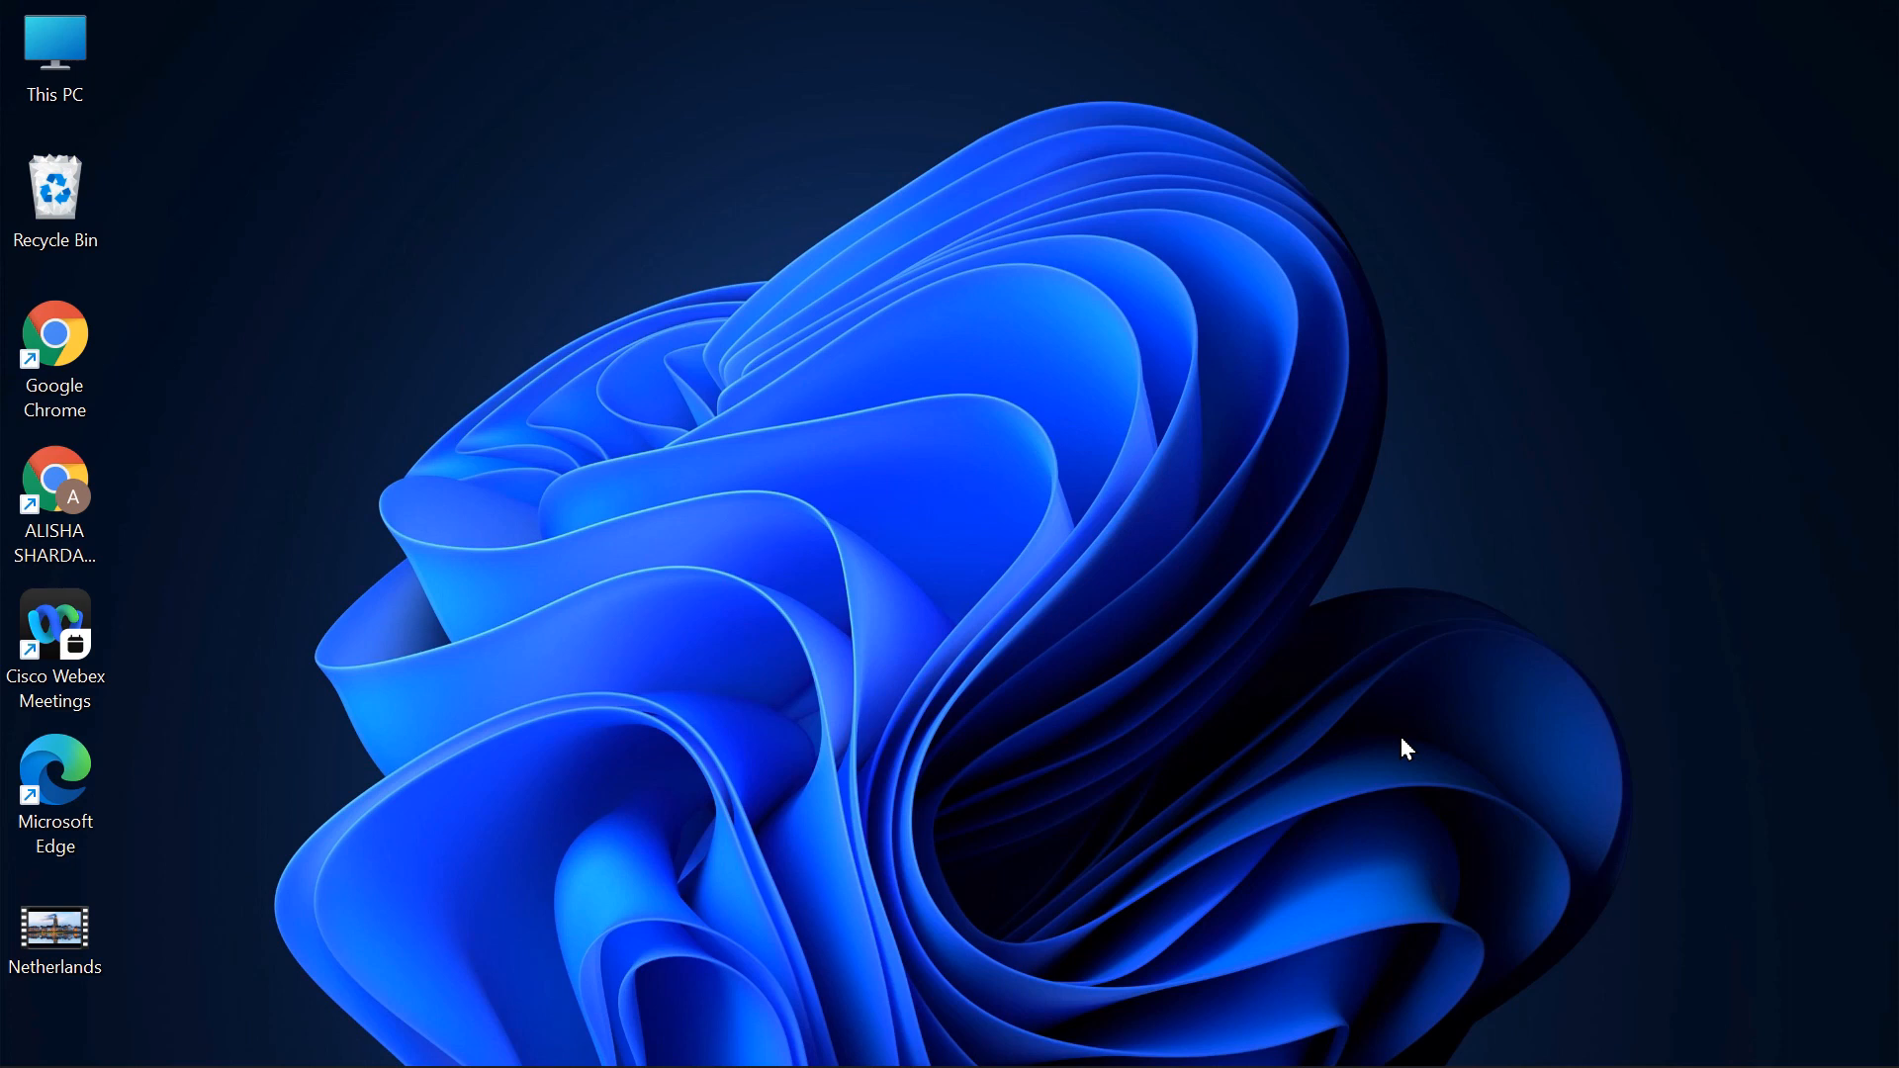
# - Play the exported Netherlands video from the desktop, skip ahead in it, and close the player
pyautogui.doubleClick(33, 965)
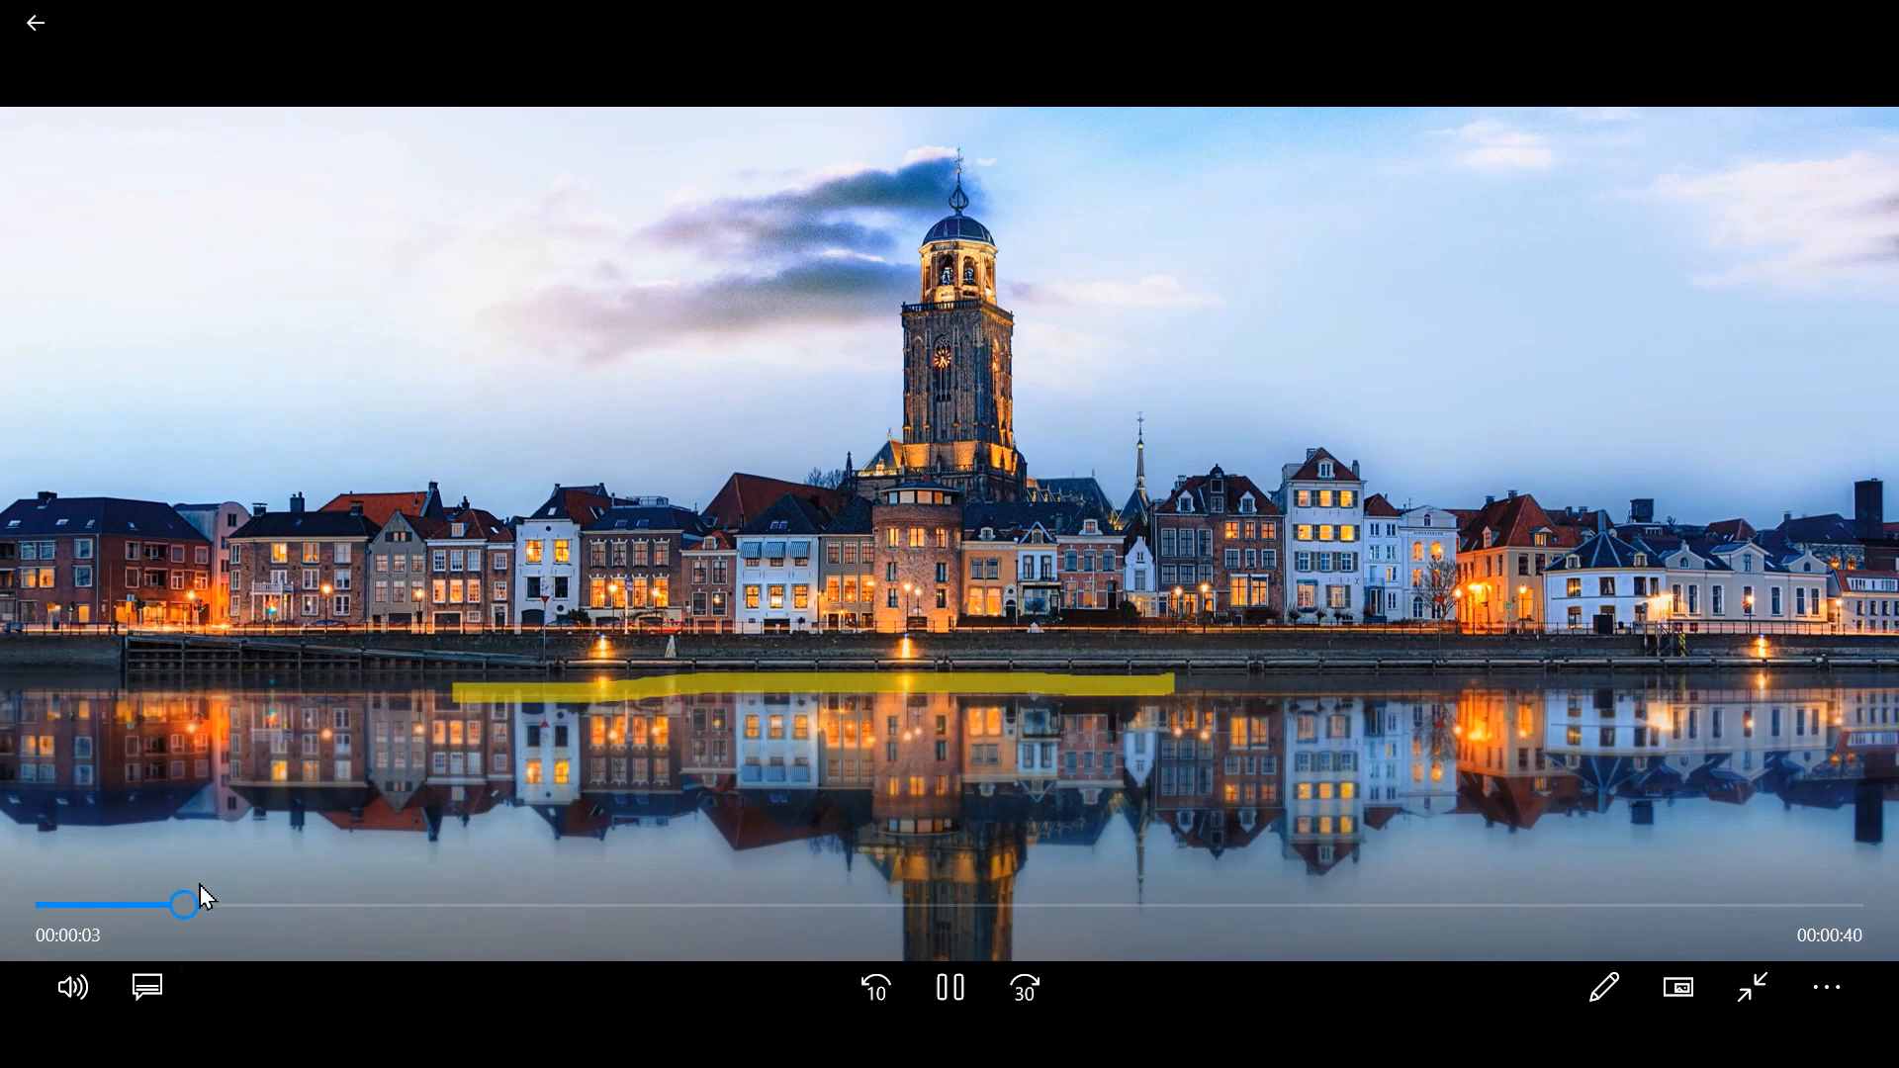
pyautogui.click(398, 902)
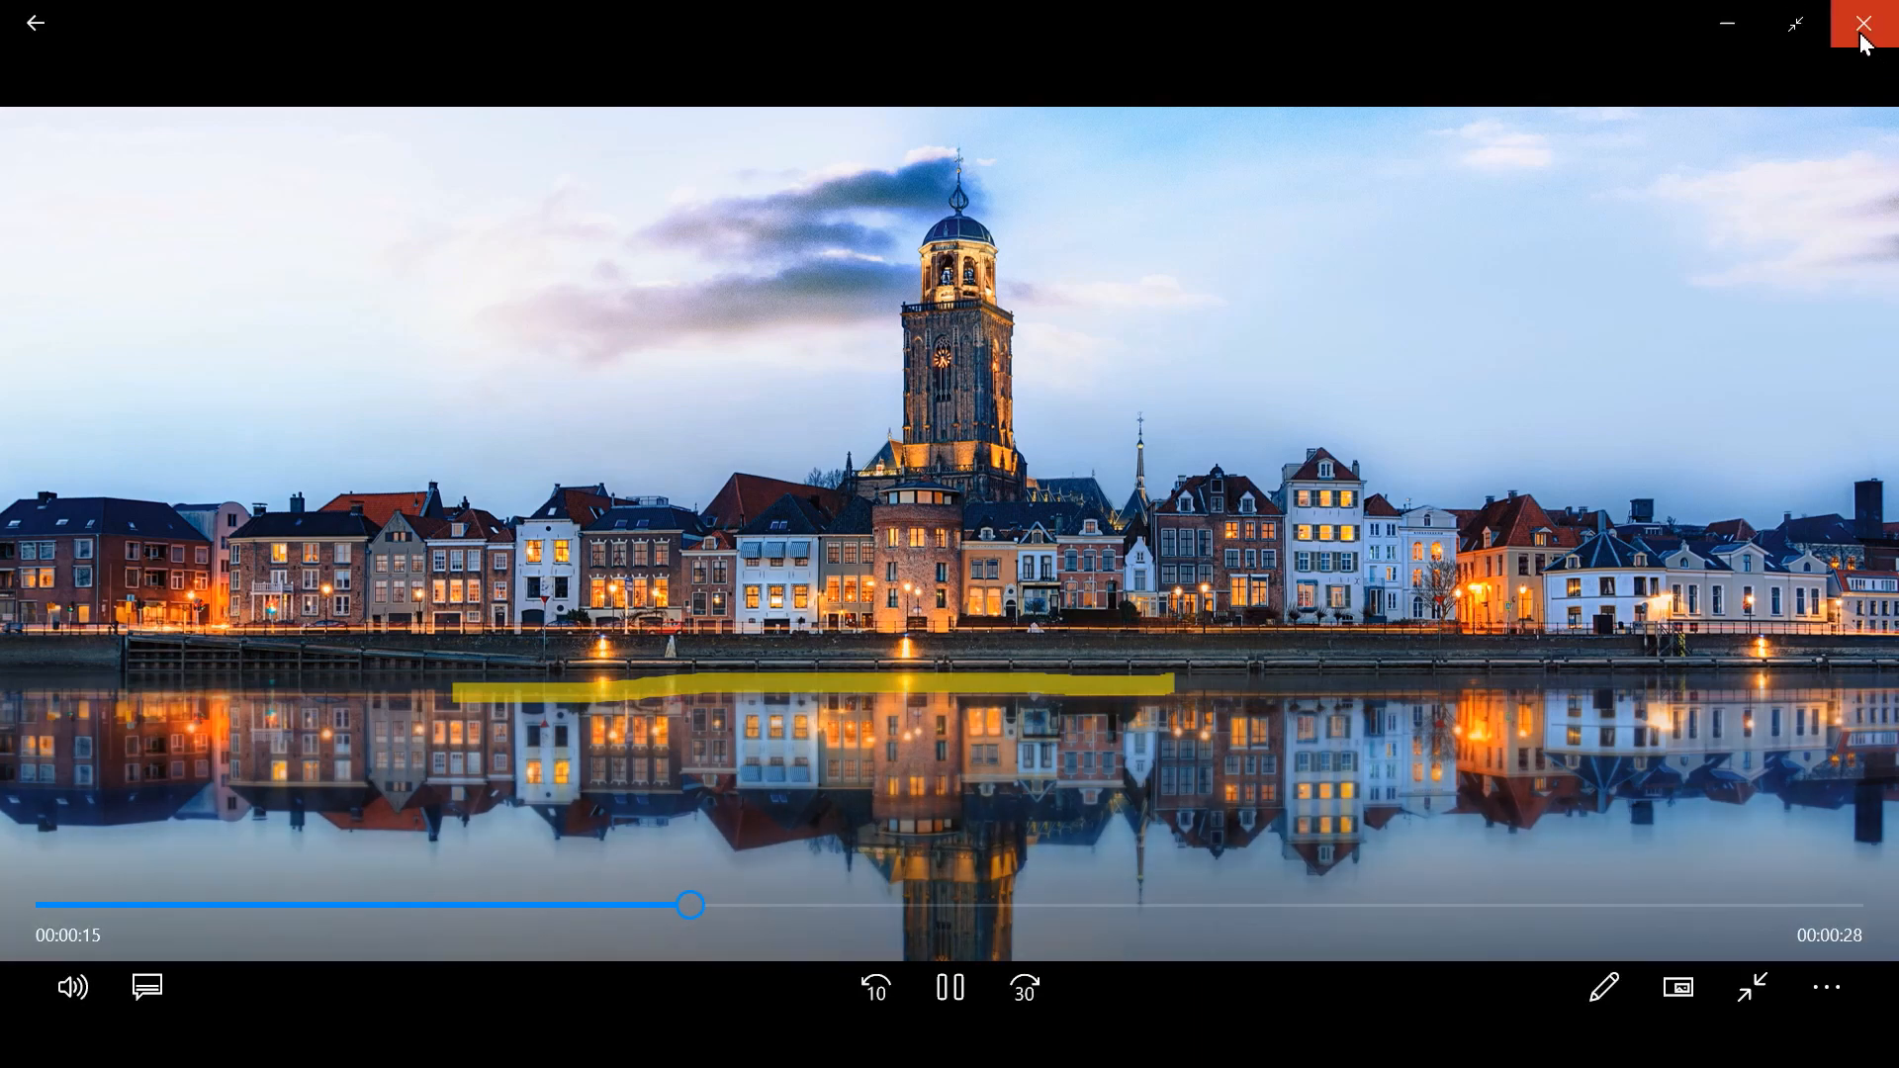
pyautogui.click(1862, 37)
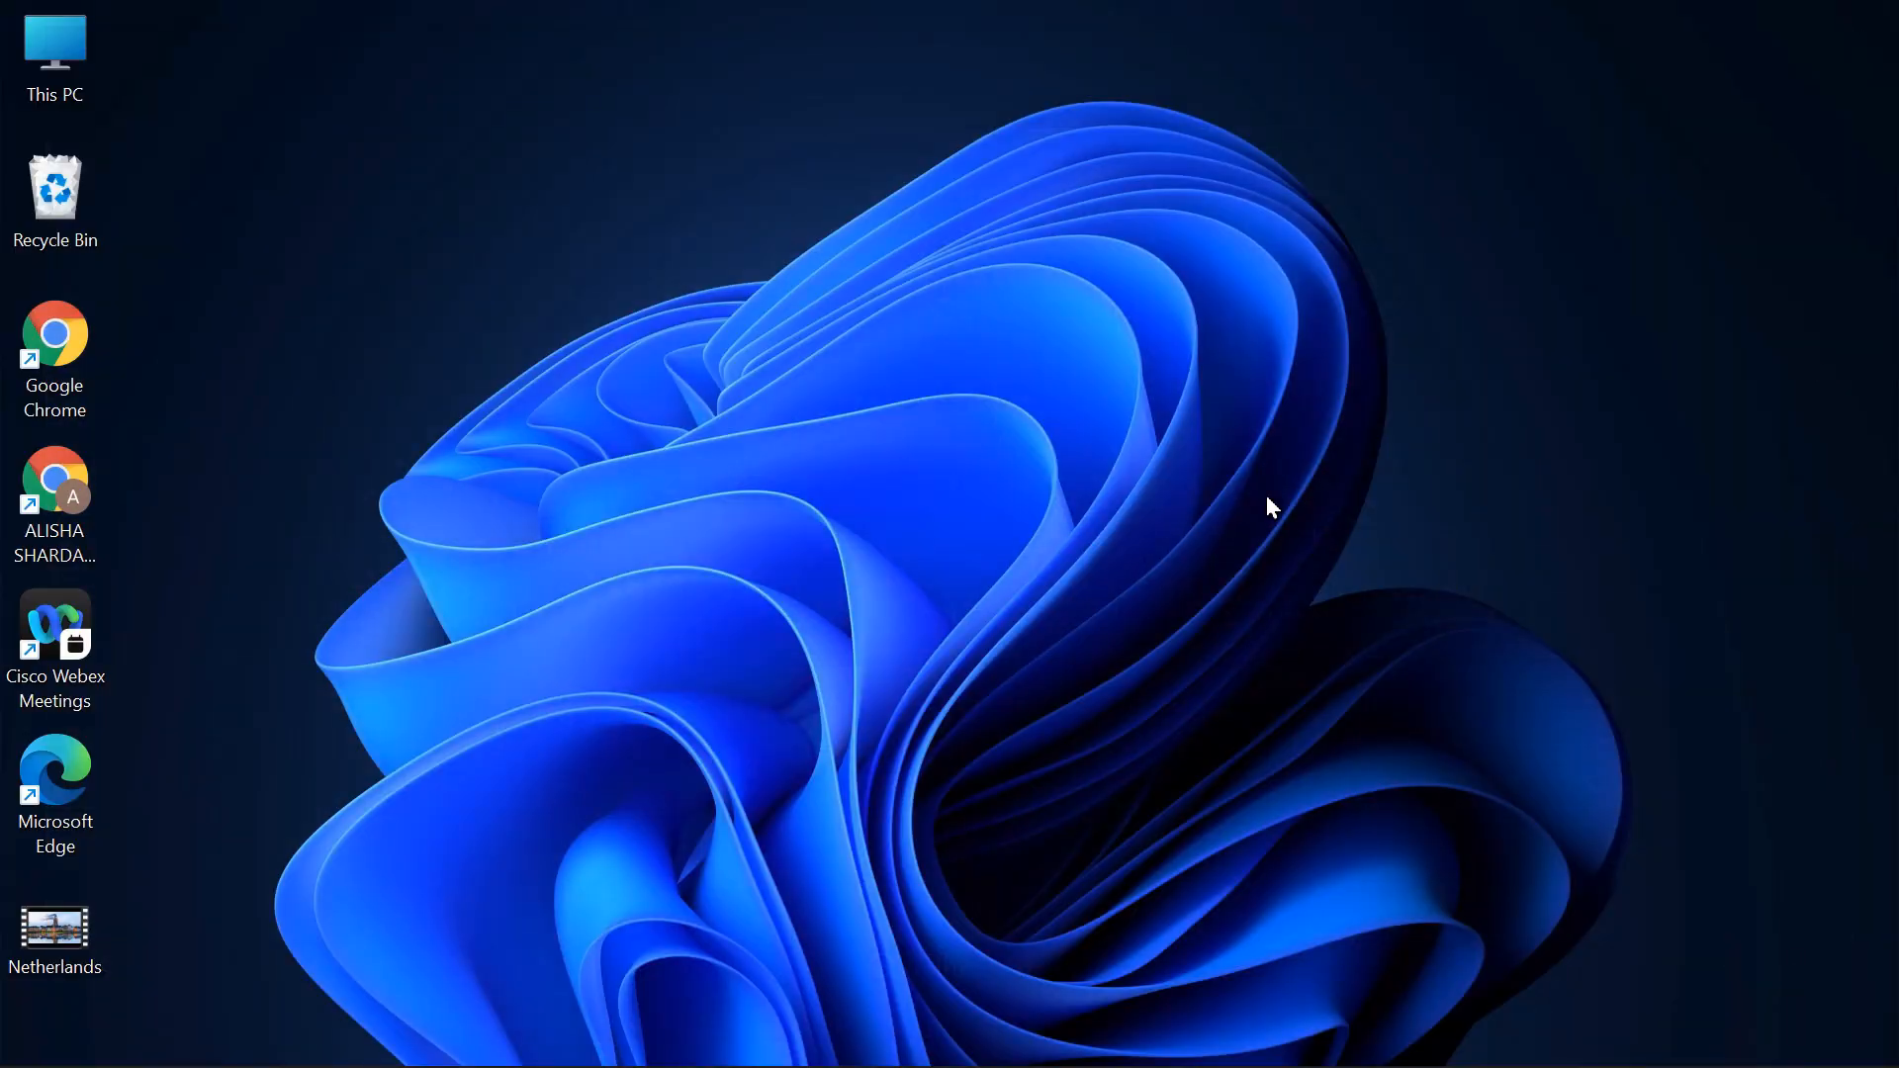